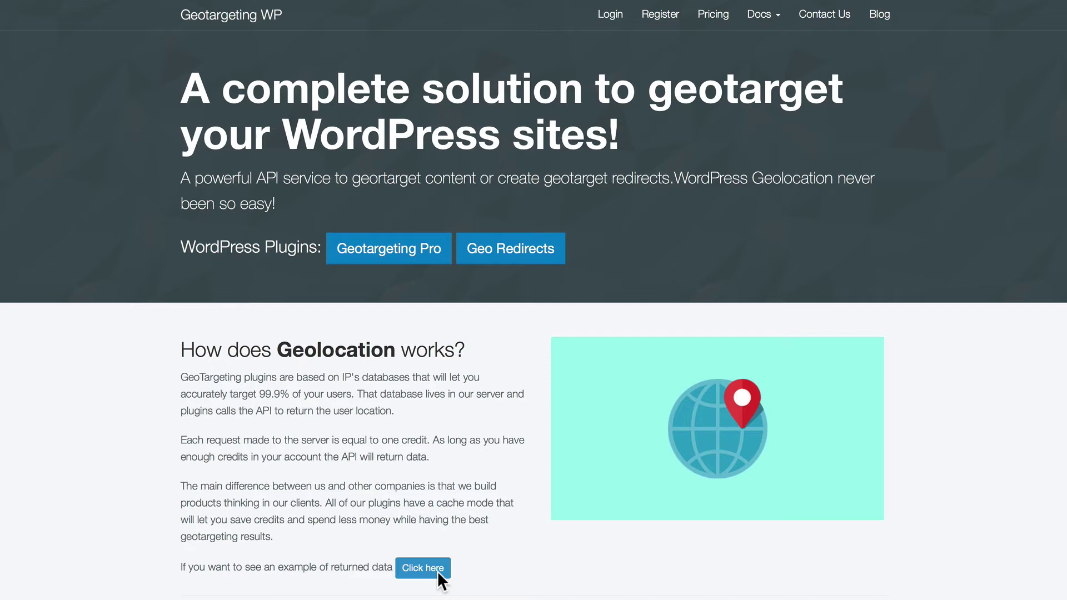
# Scroll down the home page through its feature list to the plugin links
pyautogui.scroll(-10, 438, 571)
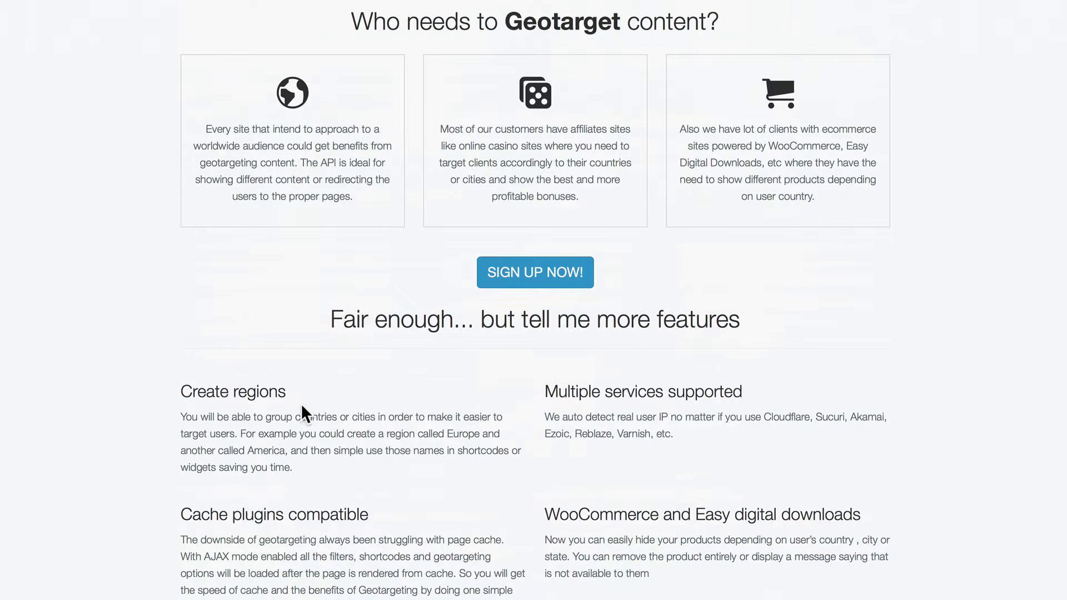
pyautogui.scroll(-3, 306, 412)
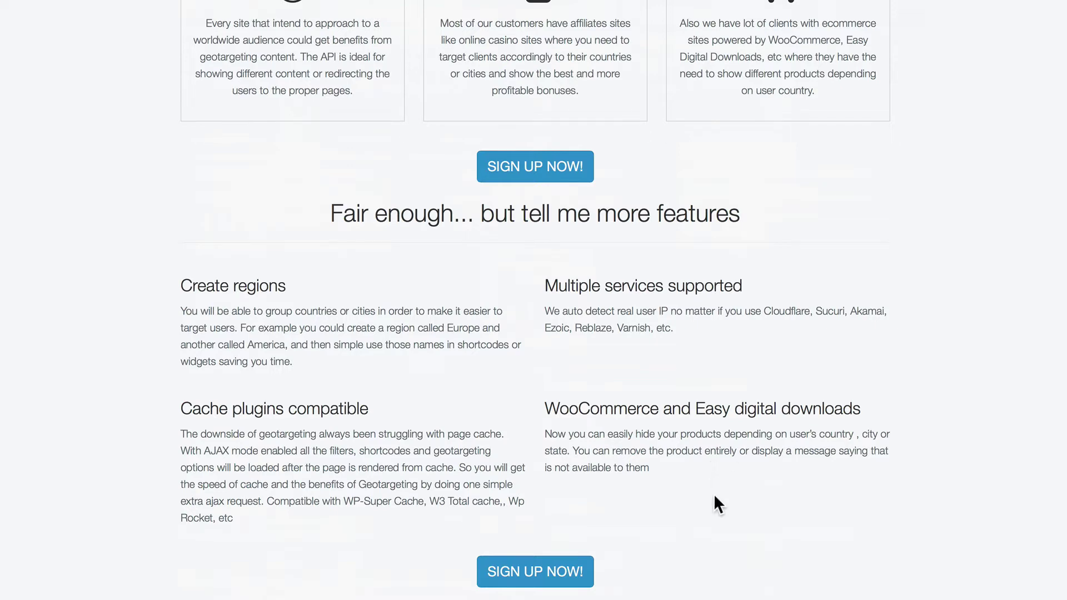
pyautogui.scroll(-3, 714, 496)
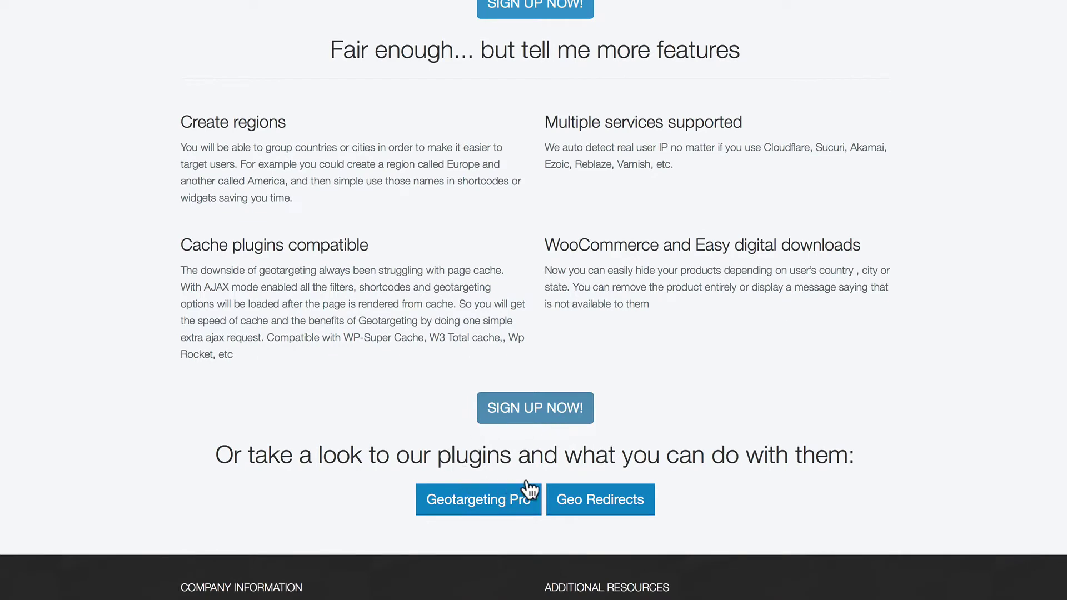
pyautogui.click(509, 501)
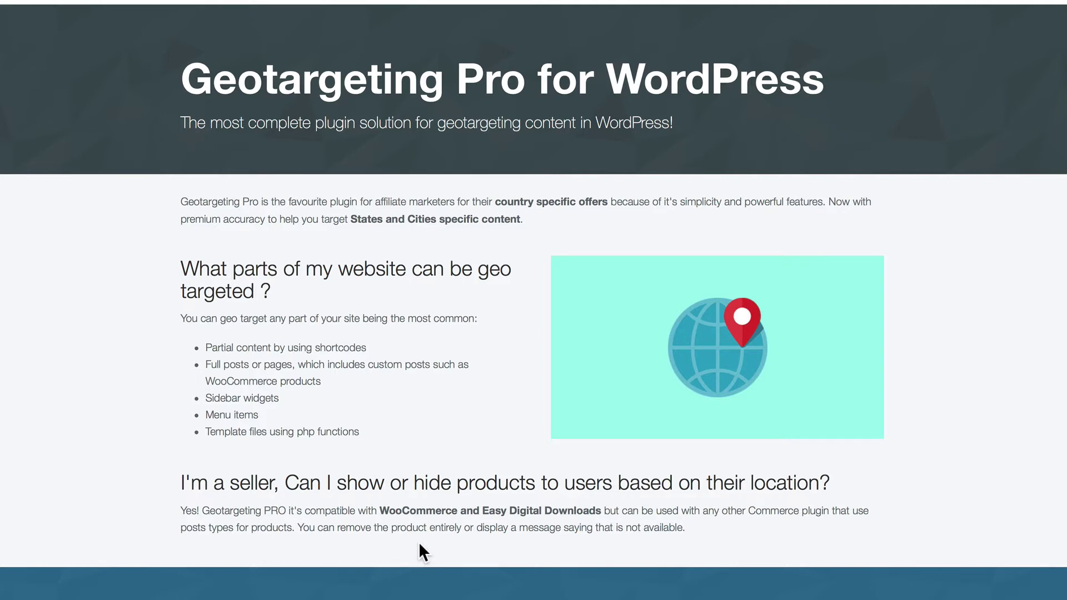
pyautogui.scroll(-2, 419, 544)
pyautogui.scroll(-7, 419, 544)
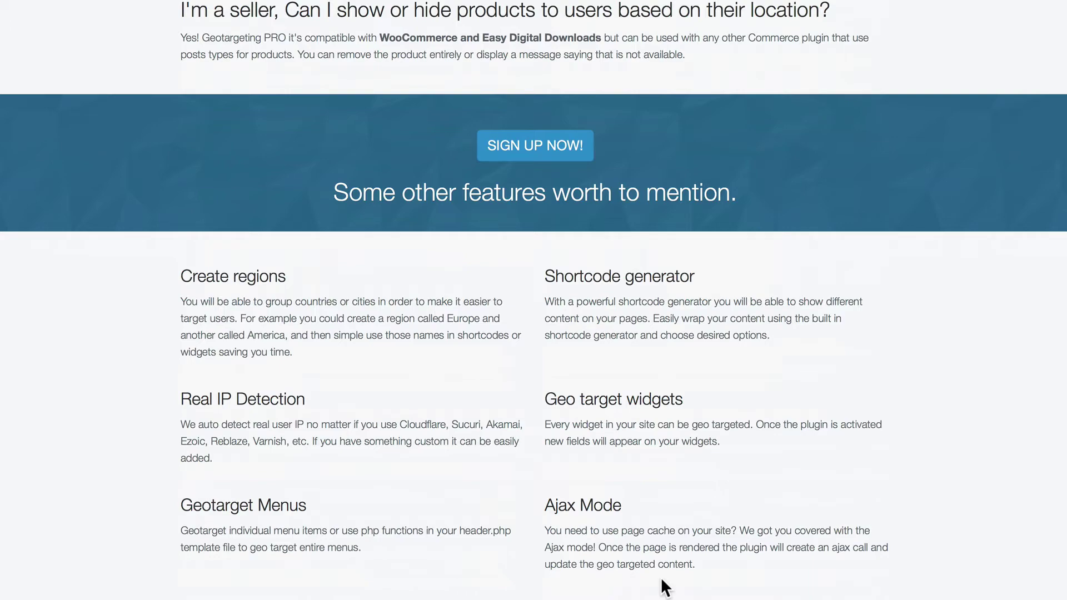
# Scroll through the remaining Geotargeting Pro features toward the Geo Redirects link
pyautogui.scroll(-8, 661, 578)
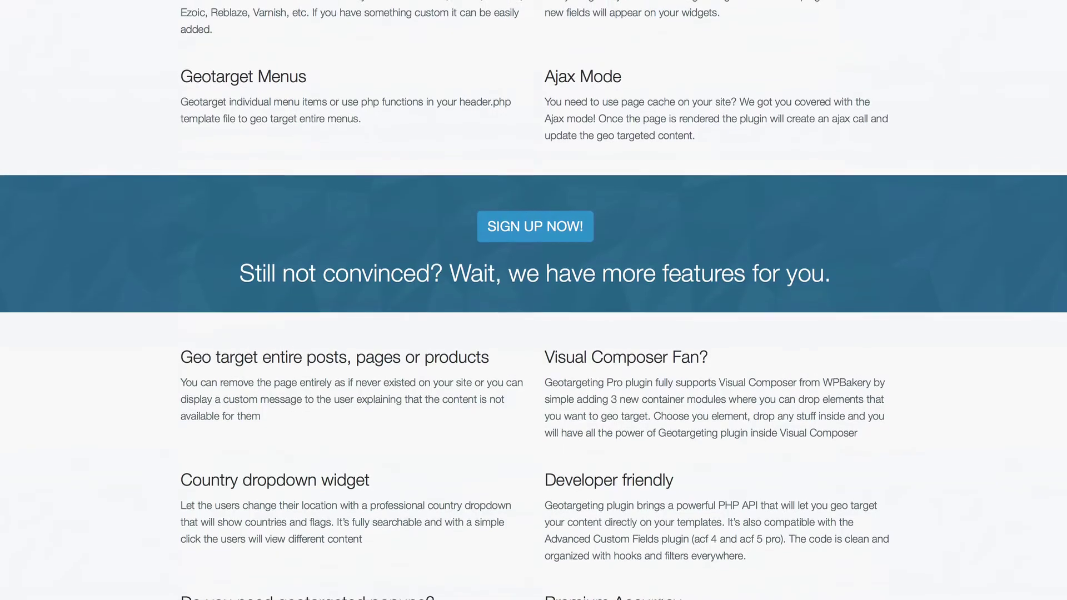
pyautogui.scroll(-2, 534, 300)
pyautogui.scroll(-2, 533, 300)
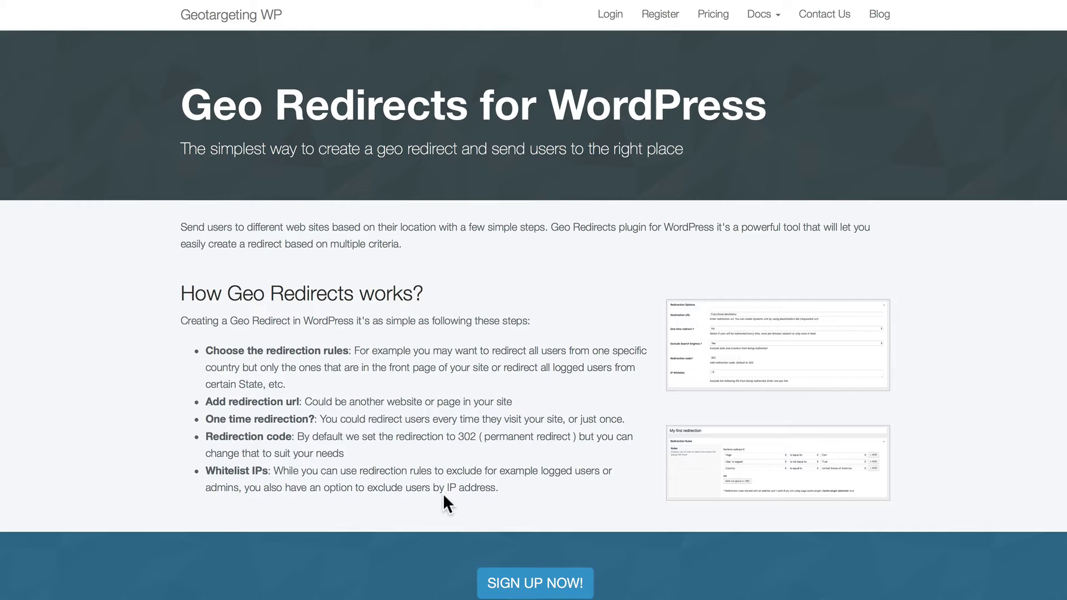
pyautogui.scroll(-9, 443, 494)
pyautogui.scroll(-2, 443, 407)
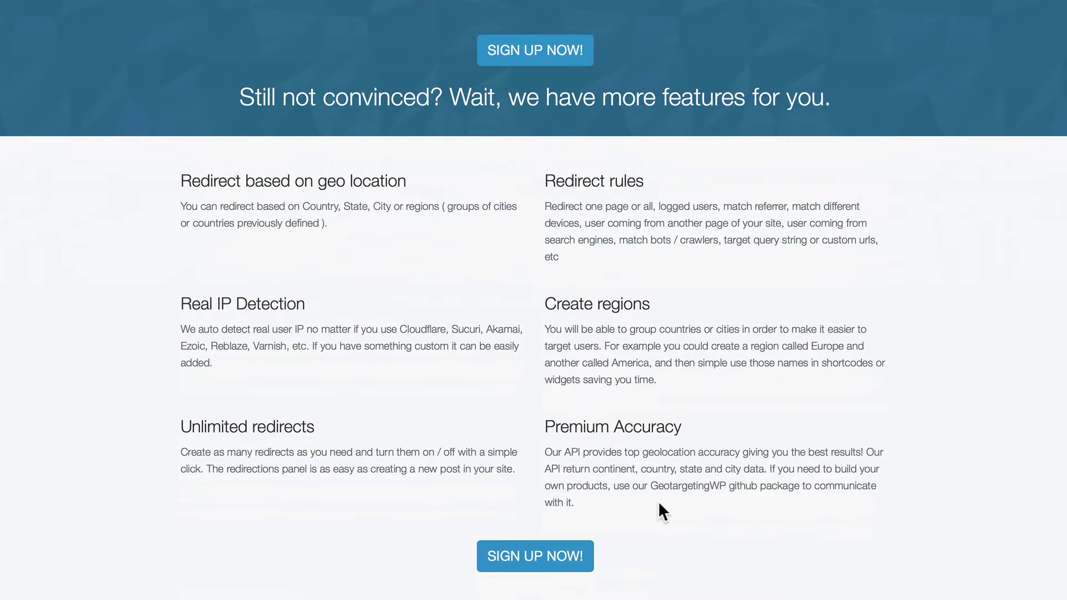
pyautogui.scroll(10, 659, 503)
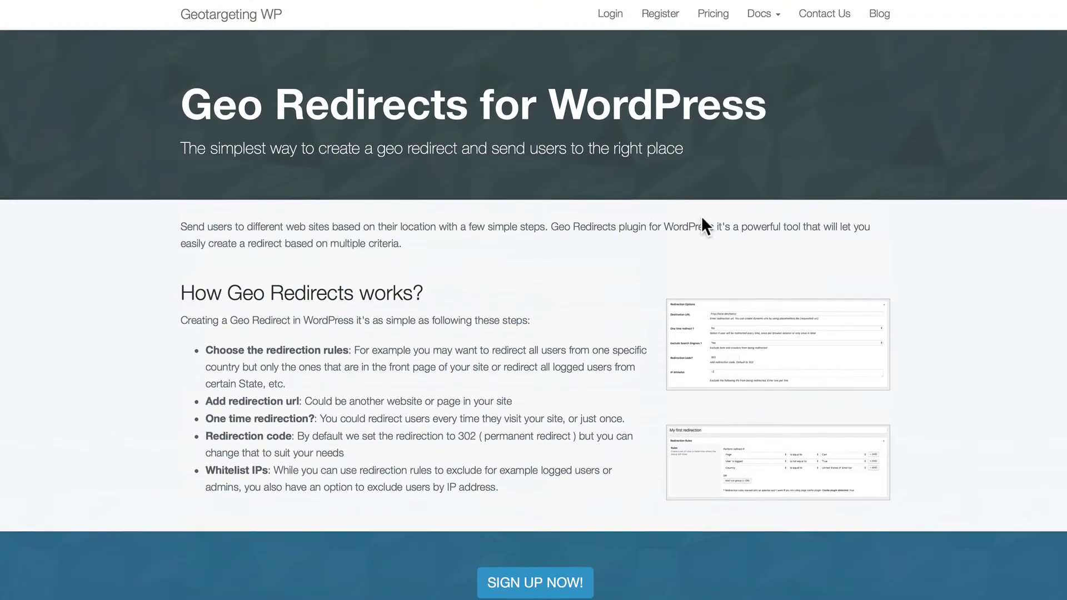
# Open the Pricing page, read down through its FAQ, and return to the top
pyautogui.click(717, 17)
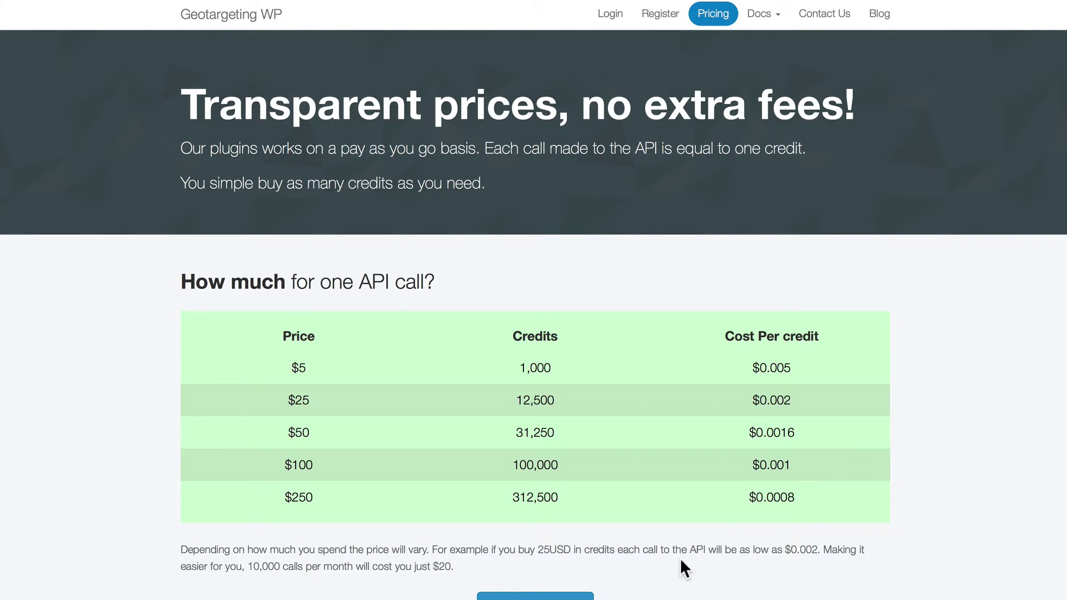
pyautogui.scroll(-10, 681, 562)
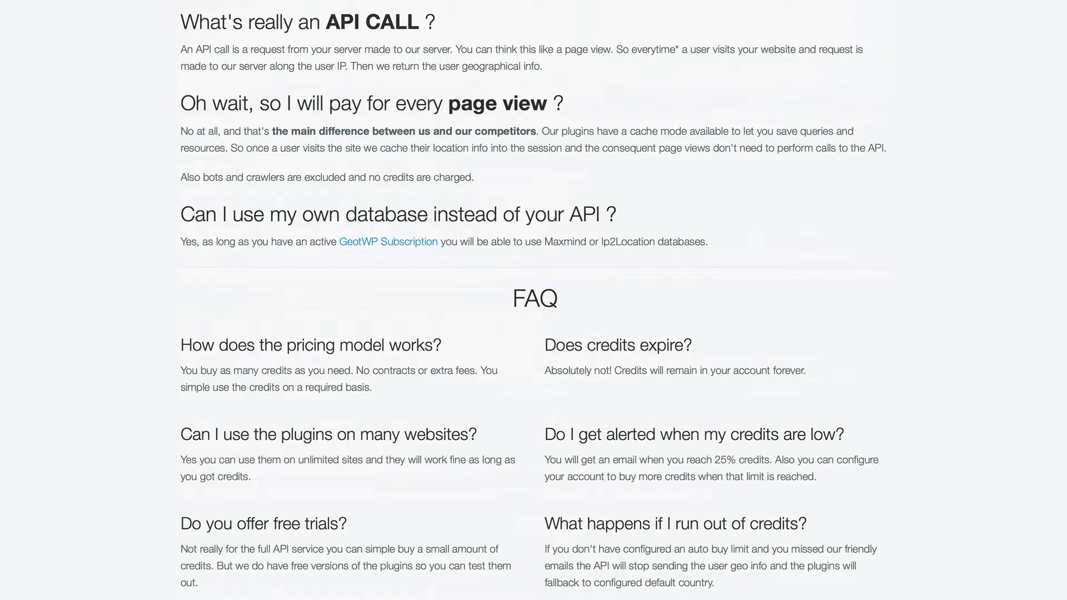
pyautogui.press('Home')
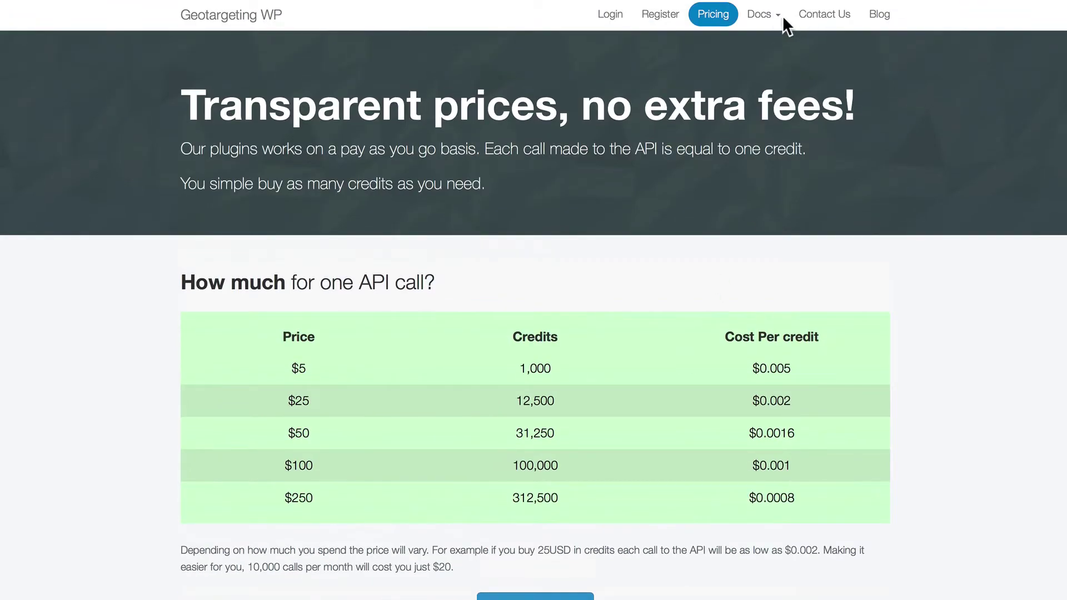
# Open the Geotargeting Pro documentation from the Docs menu and scroll through it
pyautogui.click(765, 11)
pyautogui.click(755, 43)
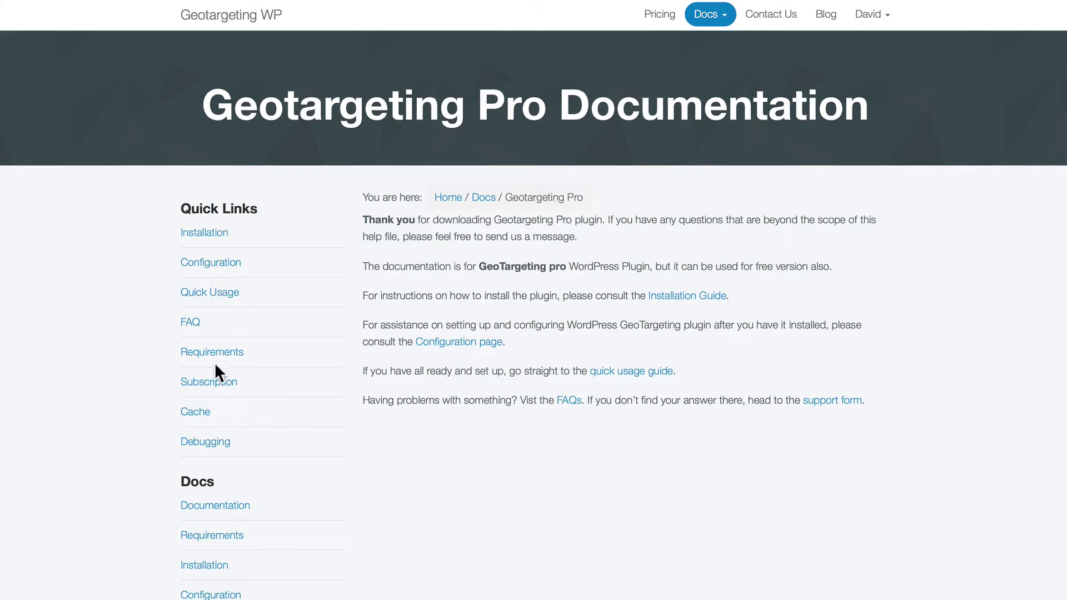
pyautogui.scroll(-5, 227, 438)
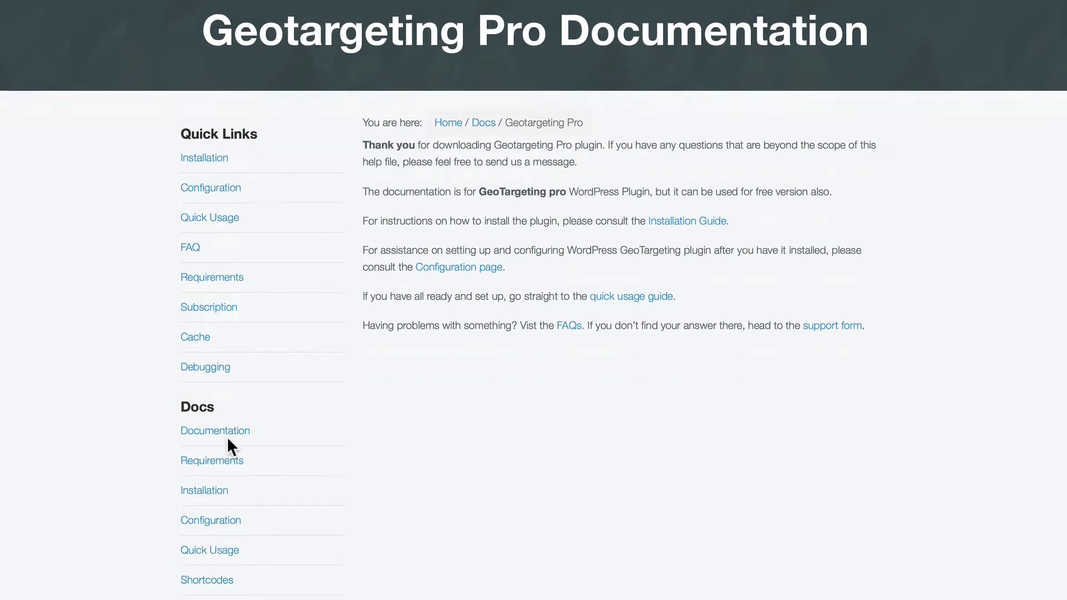
pyautogui.scroll(-2, 222, 311)
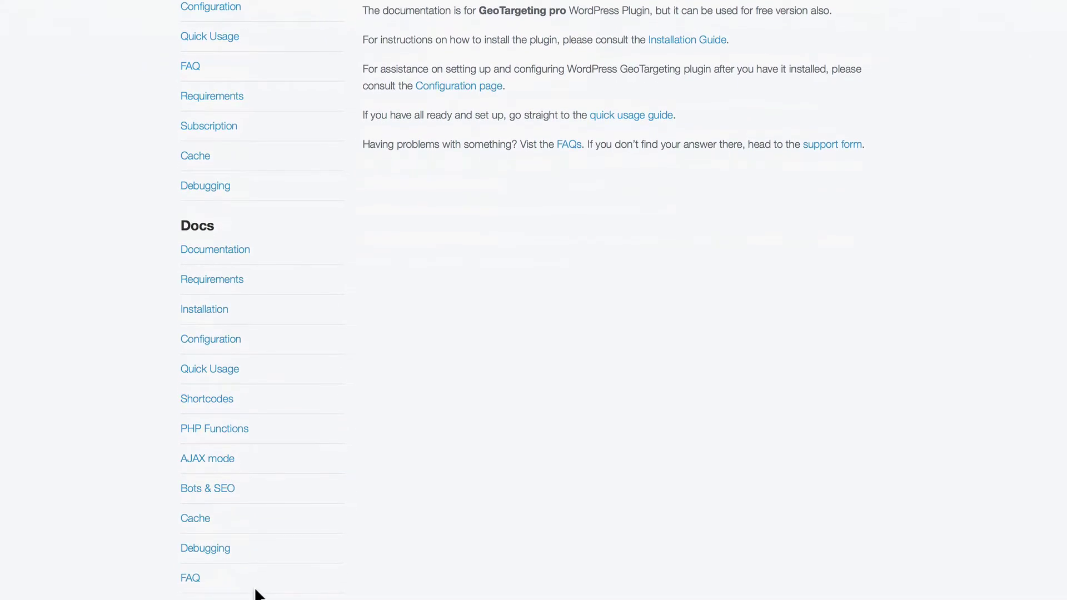
pyautogui.scroll(5, 257, 593)
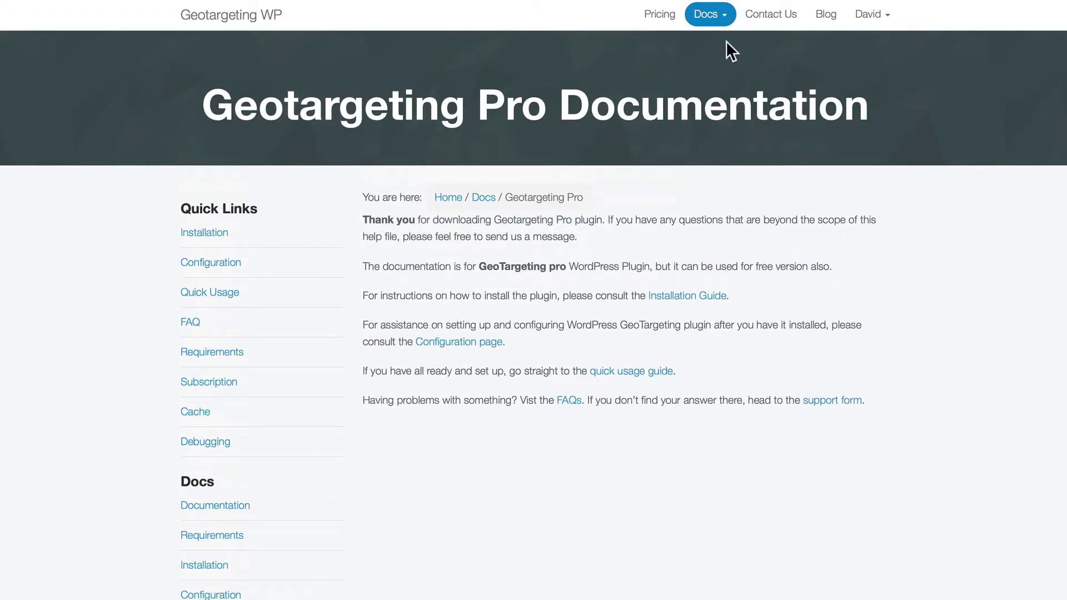
# View the Geo Redirects documentation's Quick Usage guide, then go to Contact us
pyautogui.click(717, 15)
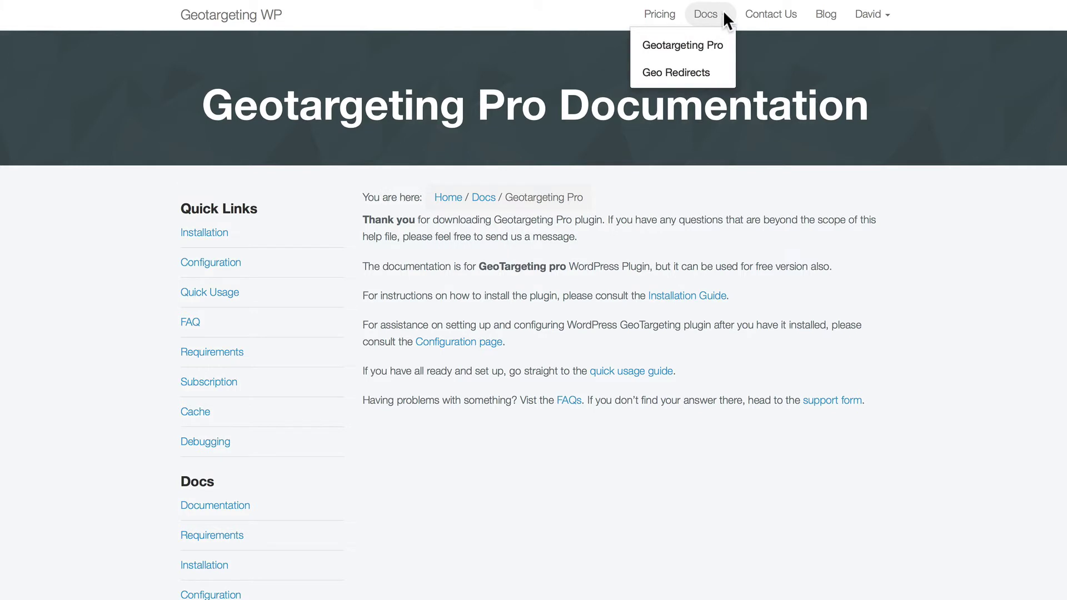
pyautogui.click(682, 70)
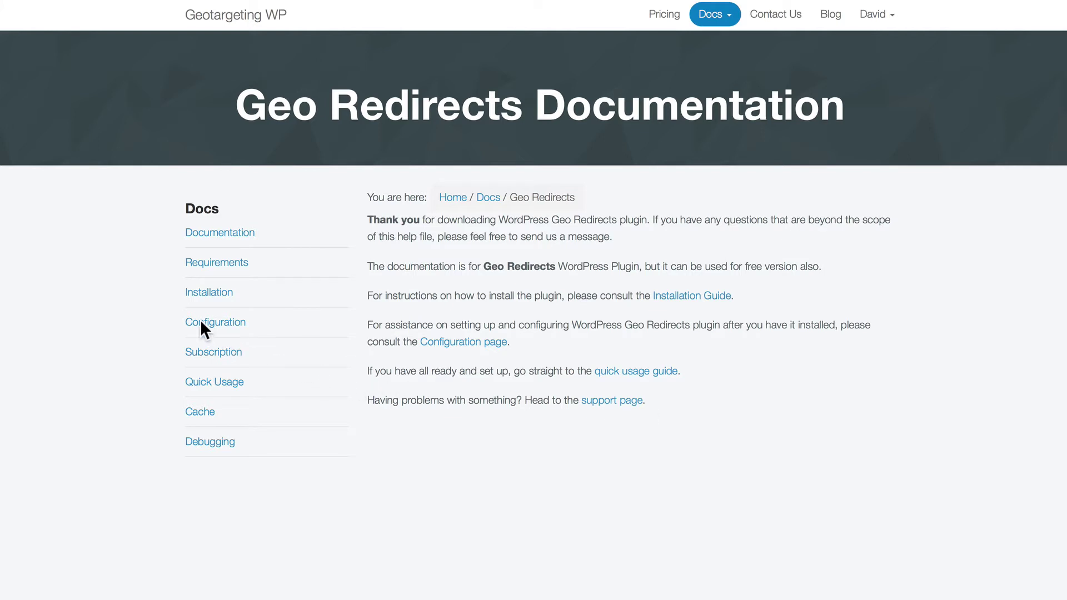
pyautogui.click(213, 382)
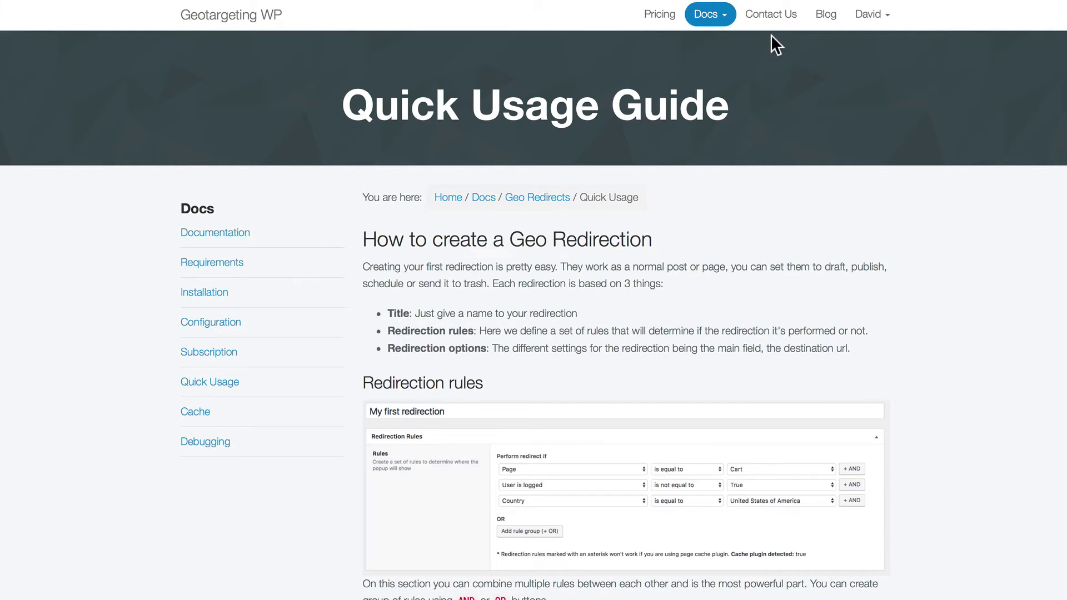
pyautogui.click(770, 16)
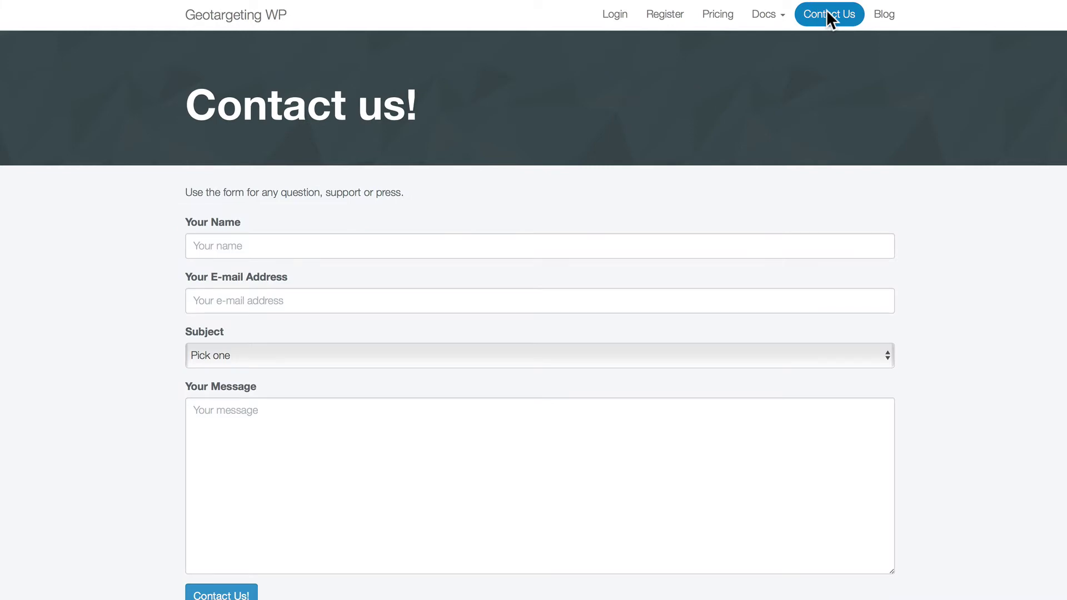
# Open the Timersys blog and scroll through its plugin news posts
pyautogui.click(880, 17)
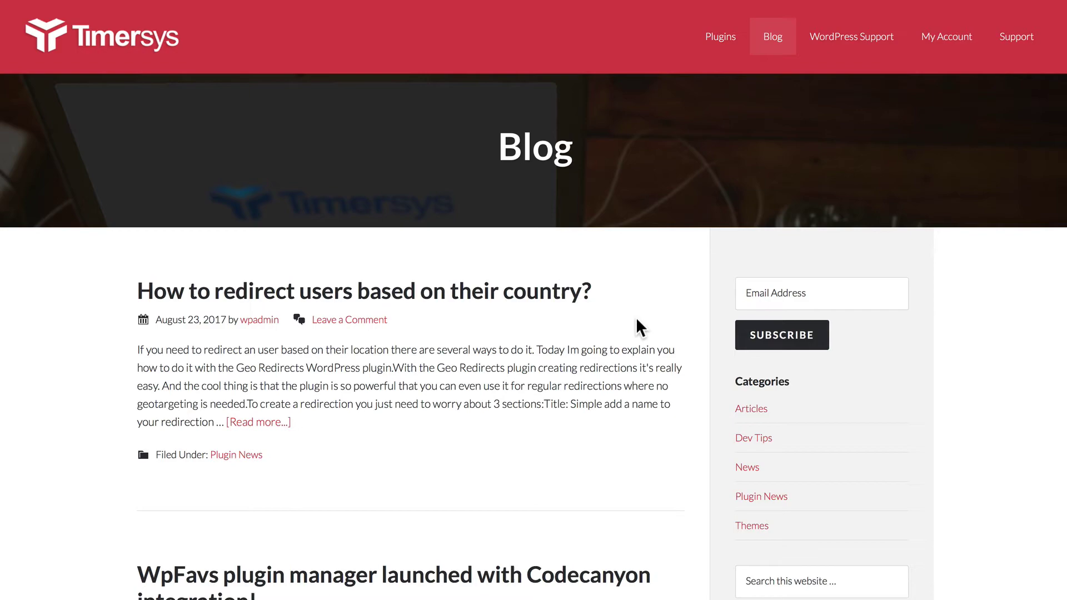
pyautogui.scroll(-5, 637, 323)
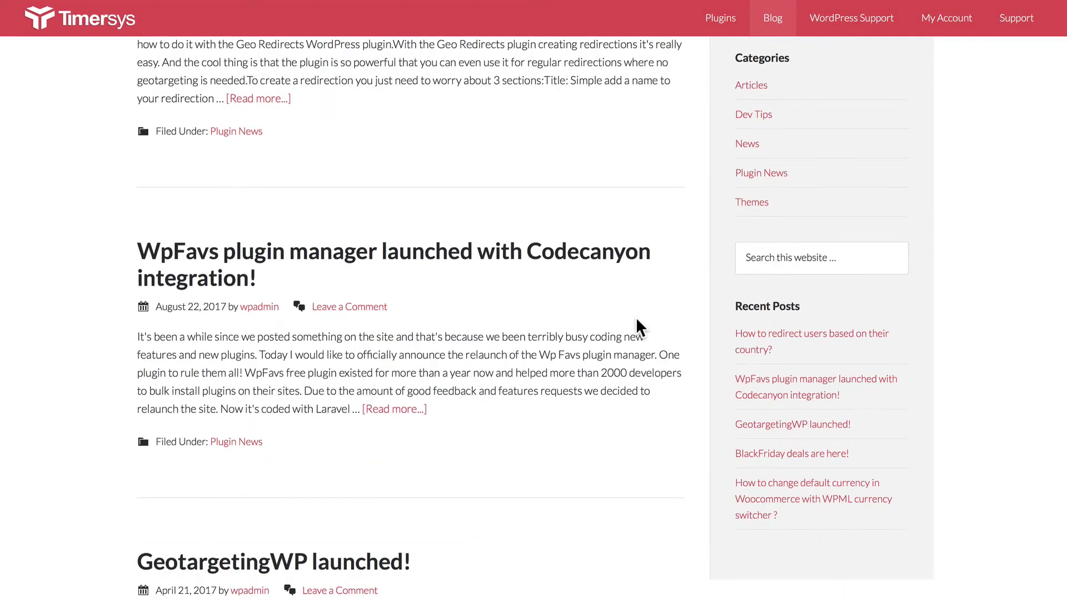
pyautogui.scroll(-12, 637, 321)
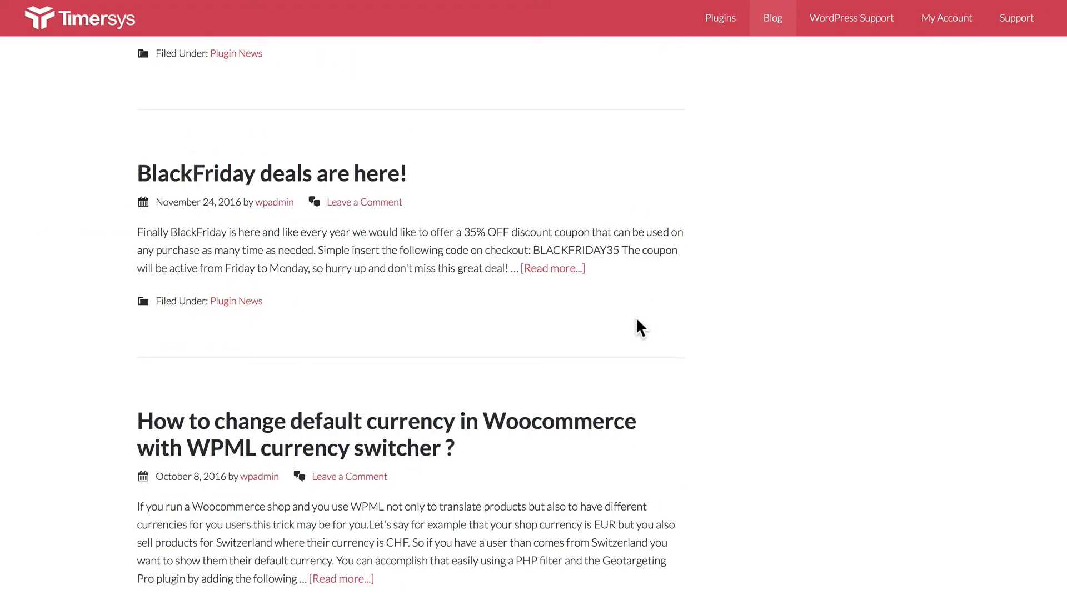
pyautogui.scroll(-10, 637, 321)
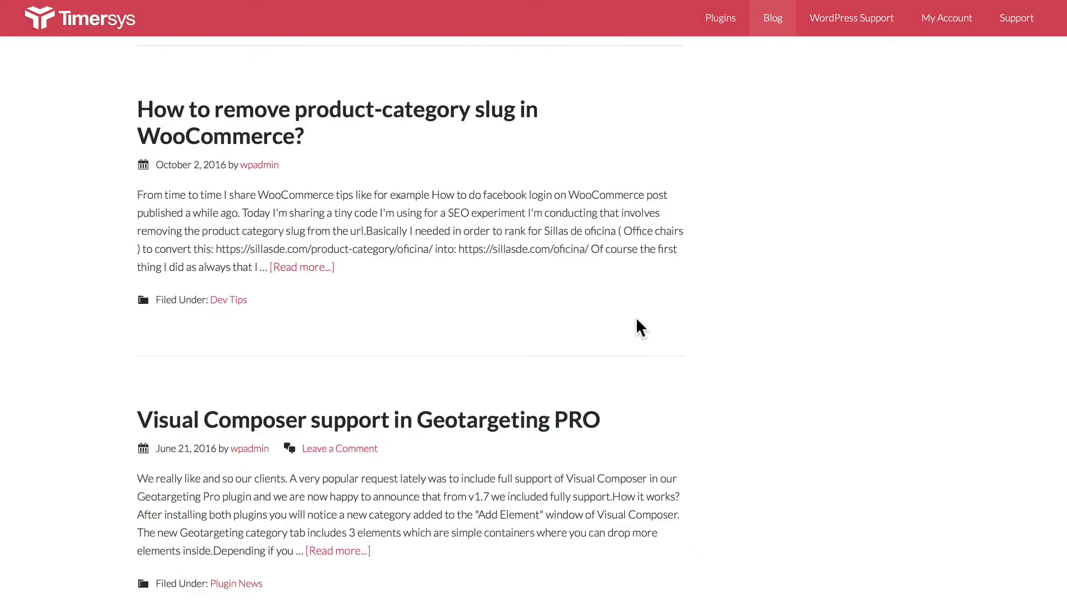
pyautogui.scroll(-5, 636, 321)
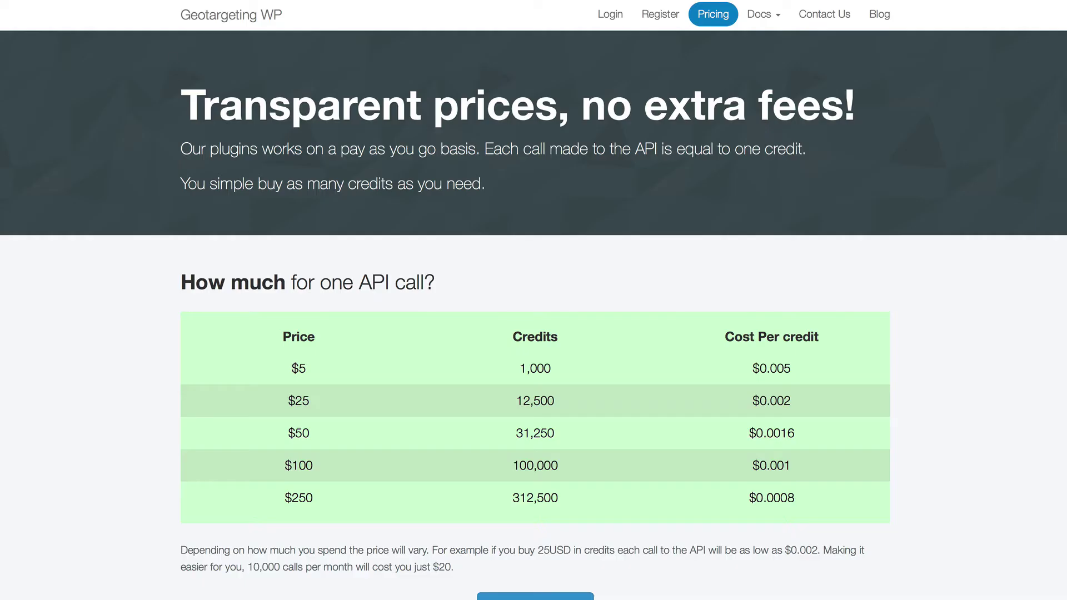
pyautogui.scroll(-2, 409, 238)
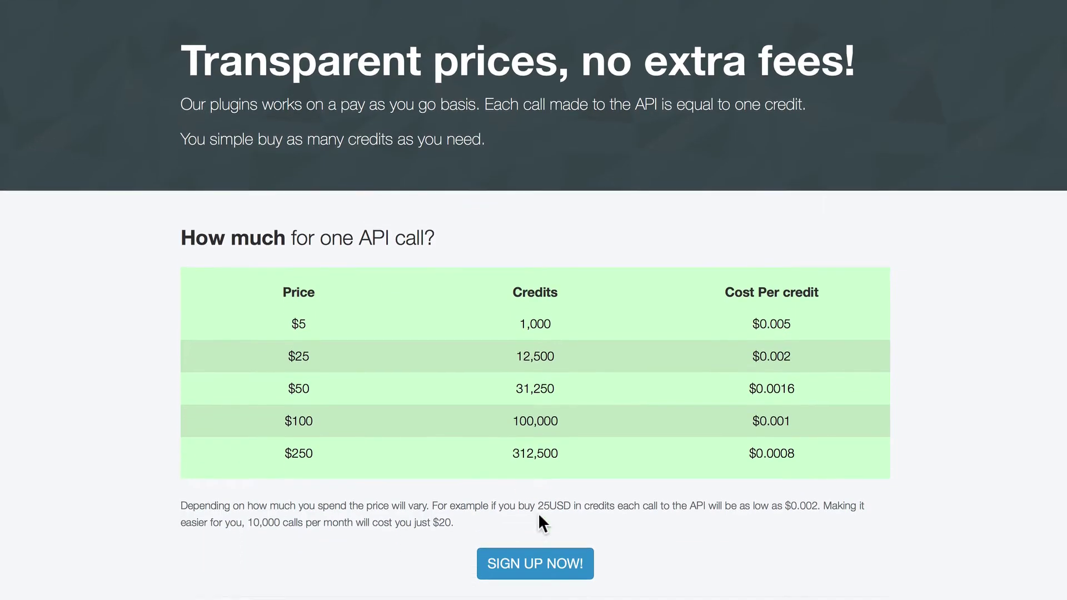
# Fill the registration form with the user's name, e-mail address and password
pyautogui.click(551, 564)
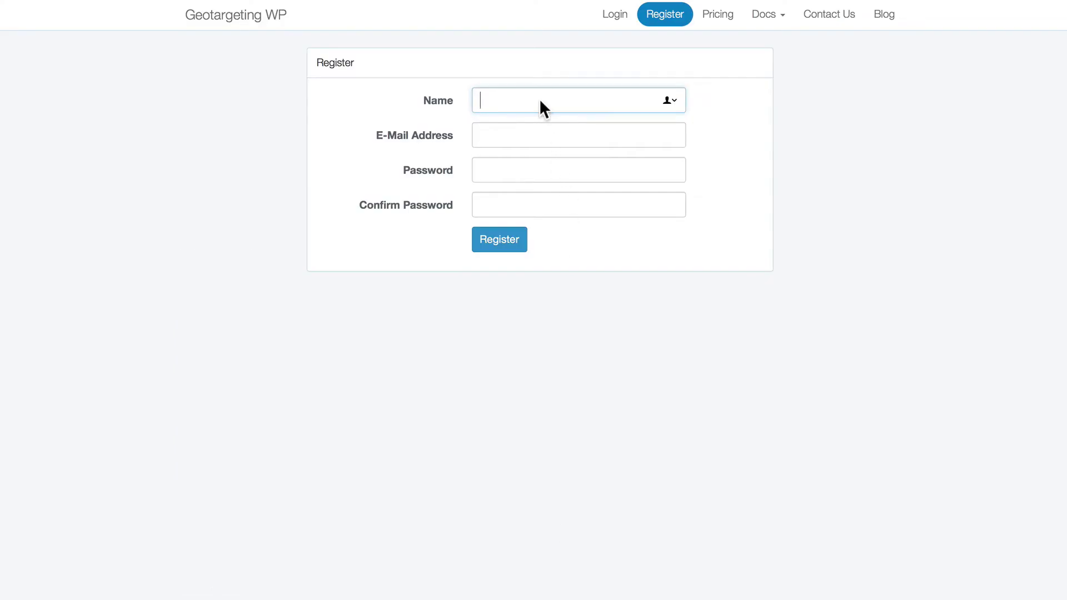
pyautogui.write('David')
pyautogui.press('Tab')
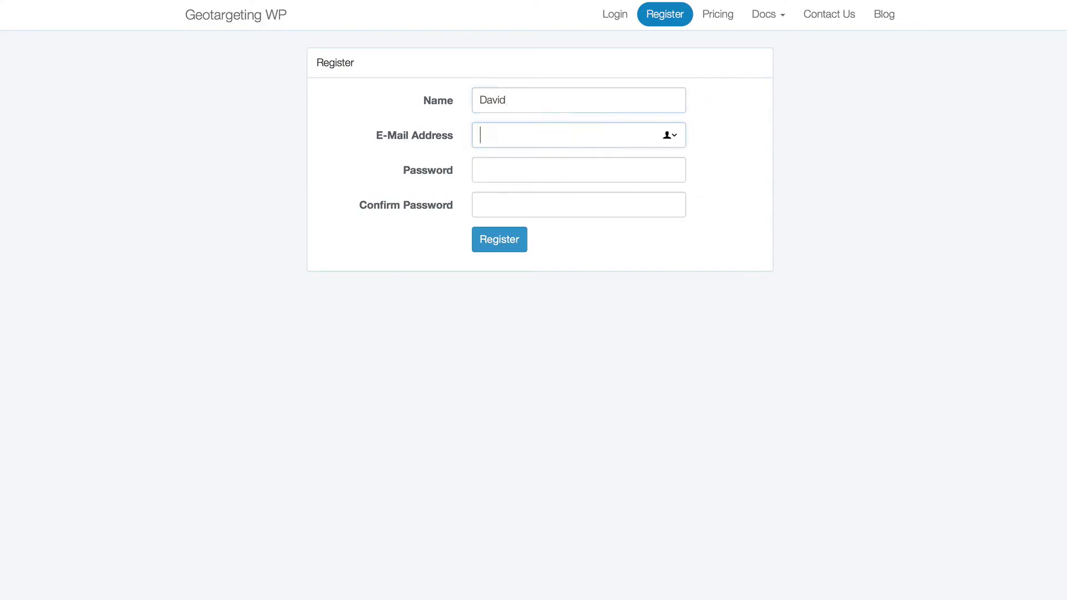
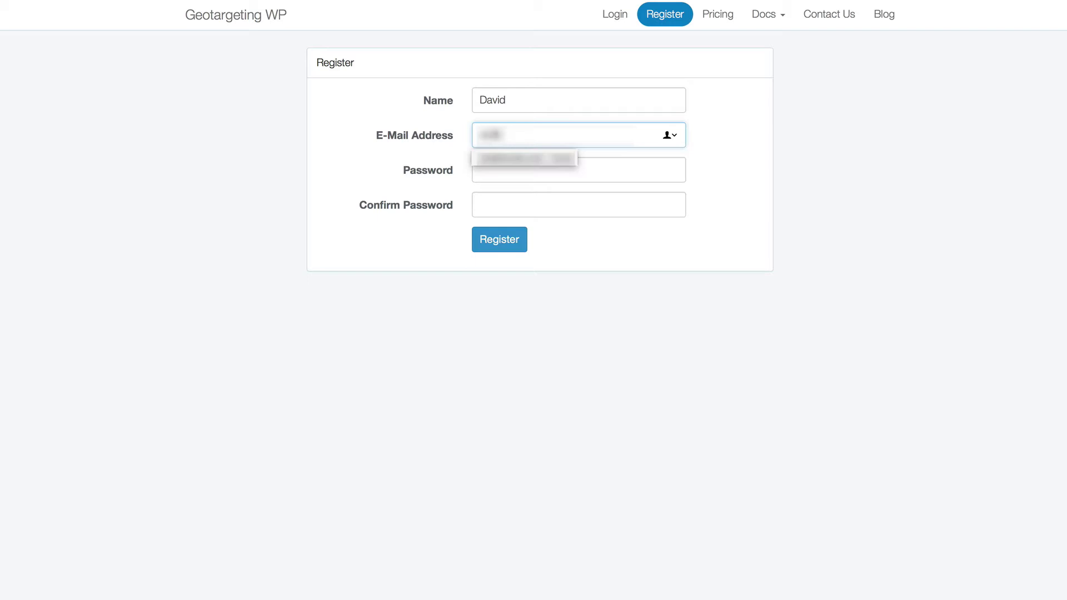
pyautogui.press('Tab')
pyautogui.write('••••••')
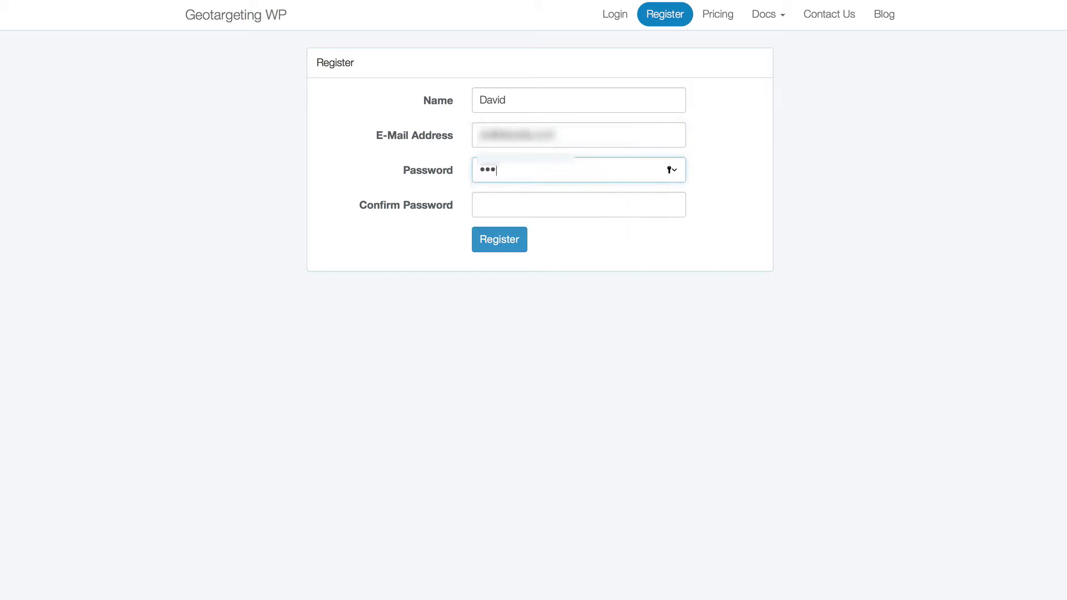
pyautogui.write('•••••')
pyautogui.press('Tab')
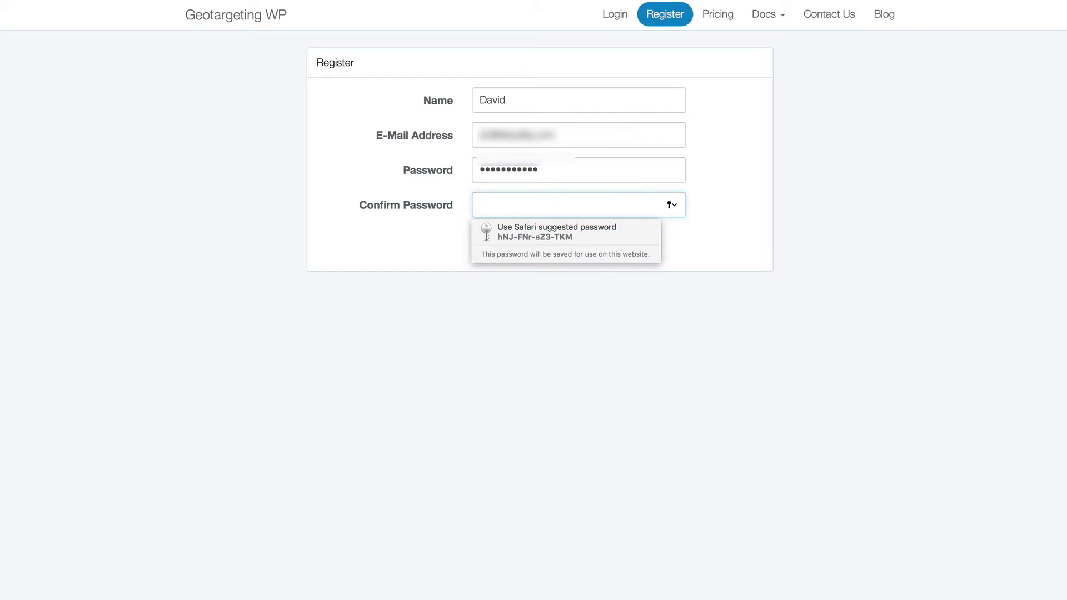
pyautogui.write('•••••••••••')
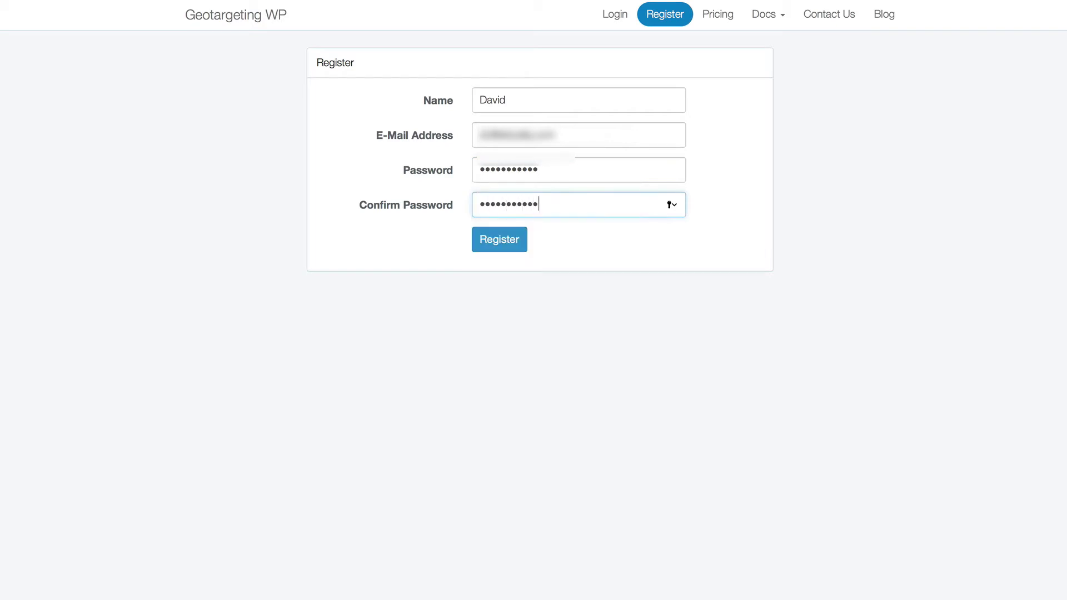
# Submit the registration, dismiss the completion message, and verify the e-mail address
pyautogui.click(492, 239)
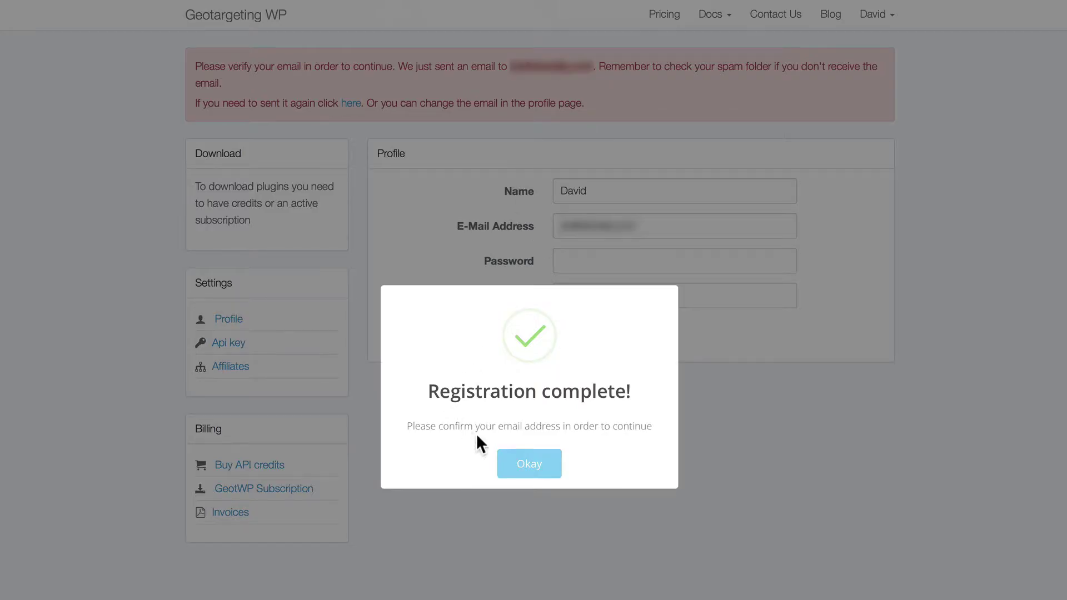
pyautogui.click(526, 454)
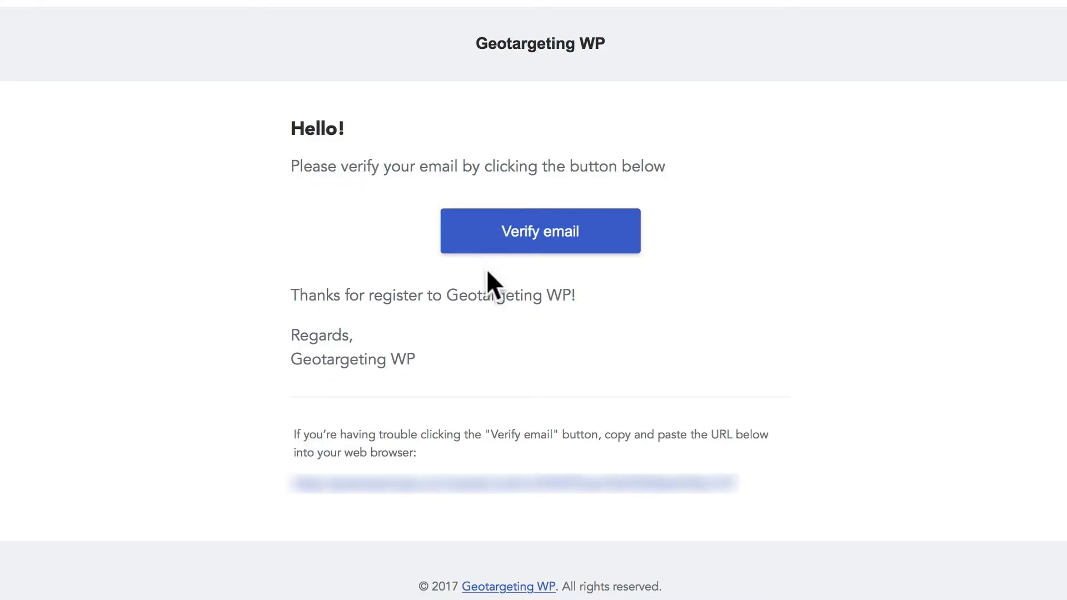
pyautogui.click(541, 227)
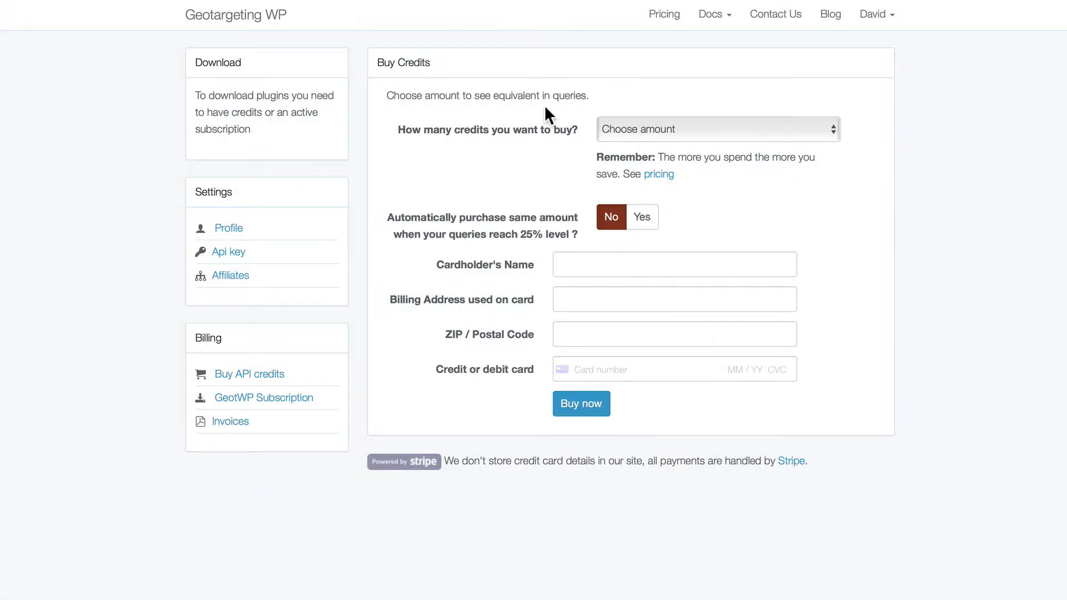
pyautogui.click(620, 133)
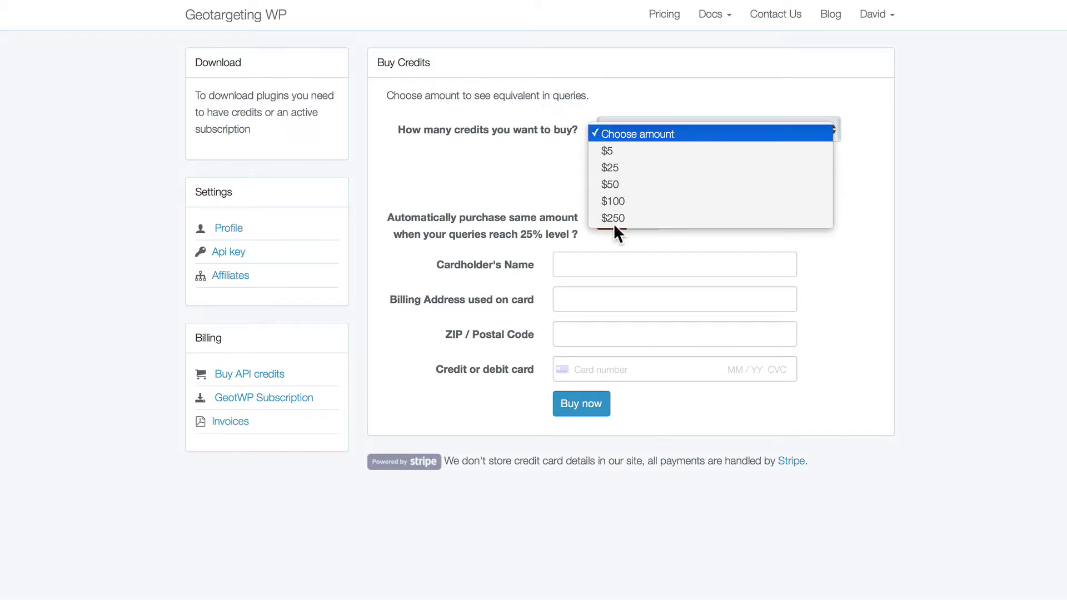
pyautogui.click(516, 182)
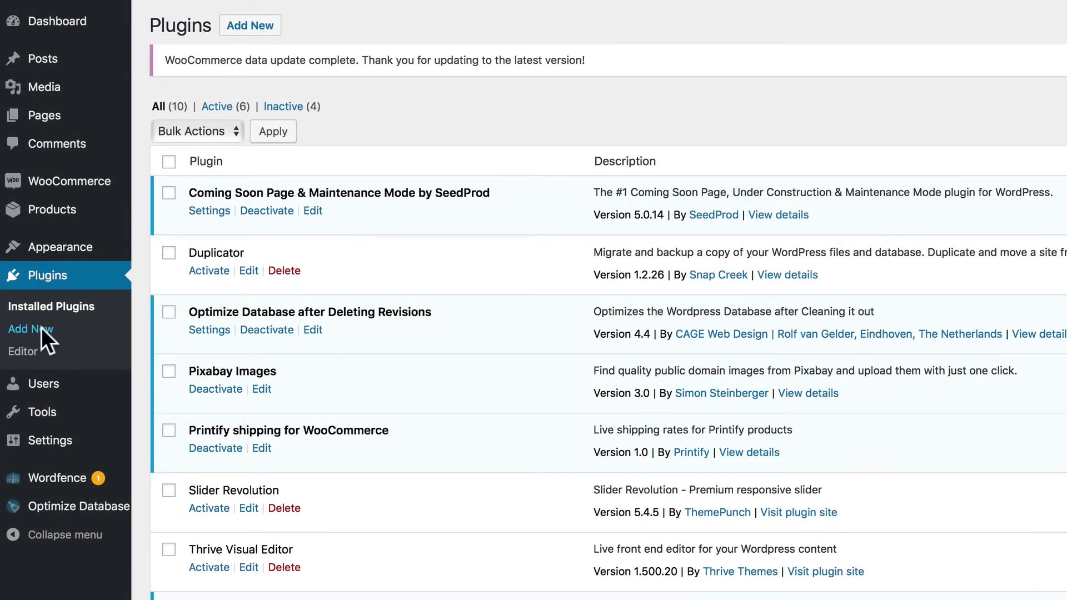
# Upload geotargeting-pro-v2.1.0.1.zip via Plugins > Add New, install it, and activate GeoTargeting Pro
pyautogui.click(41, 328)
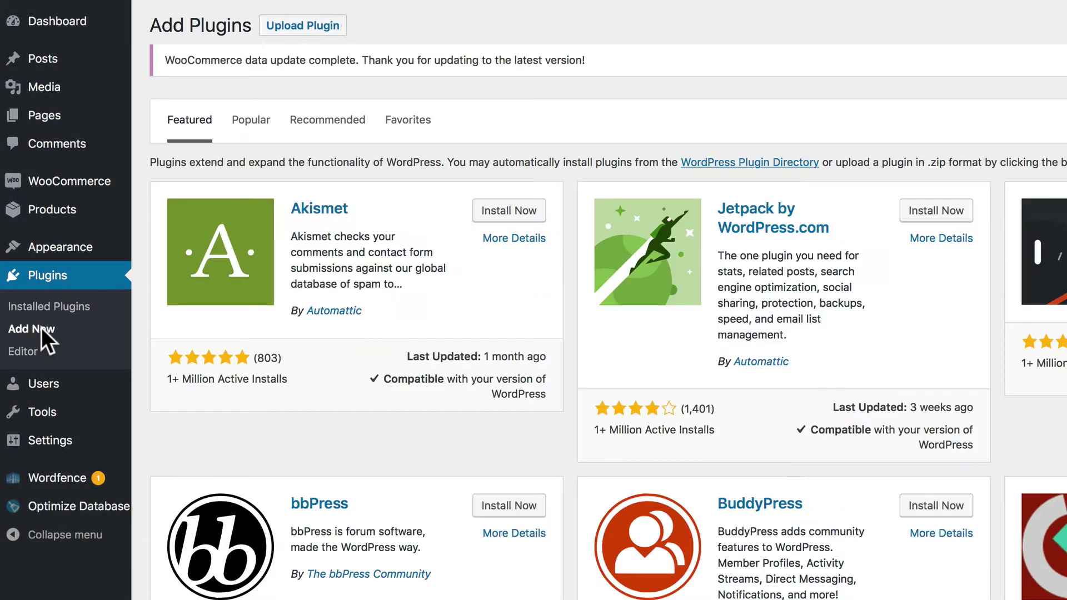
pyautogui.click(302, 28)
pyautogui.click(642, 223)
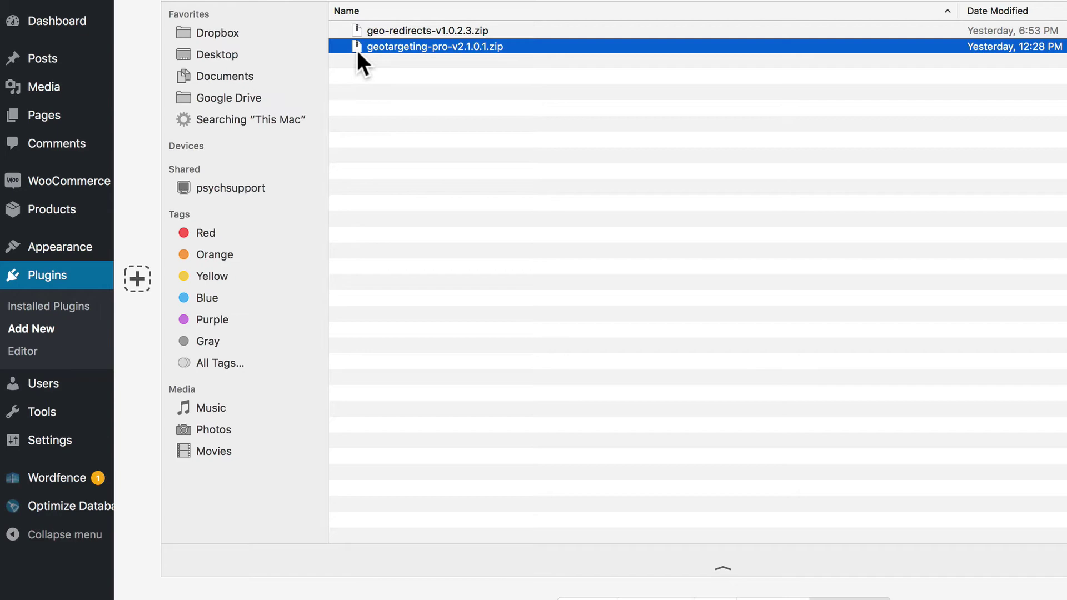
pyautogui.doubleClick(357, 47)
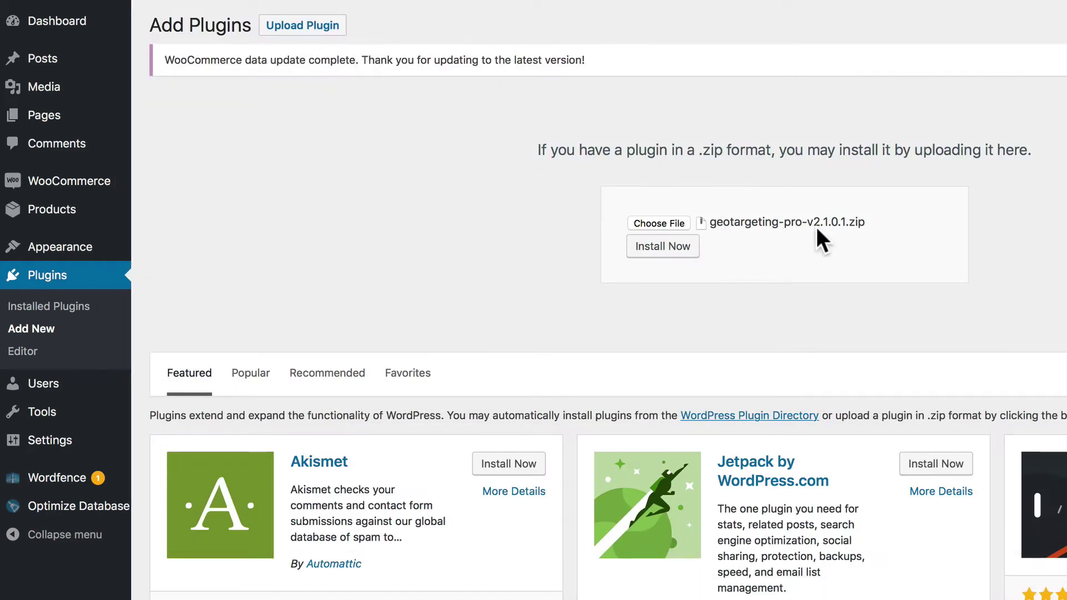
pyautogui.click(678, 248)
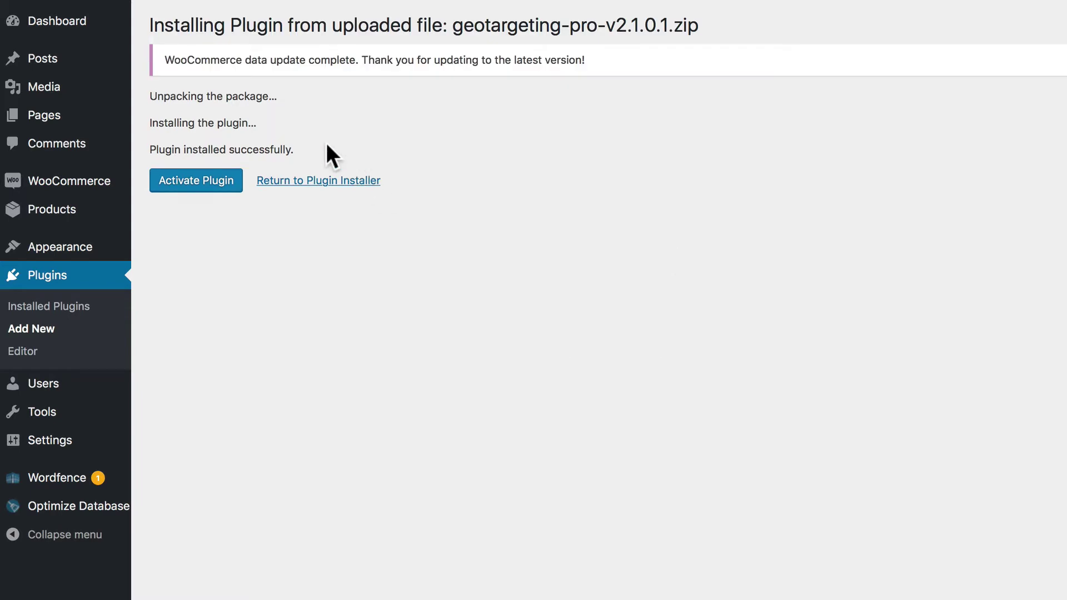
pyautogui.click(207, 176)
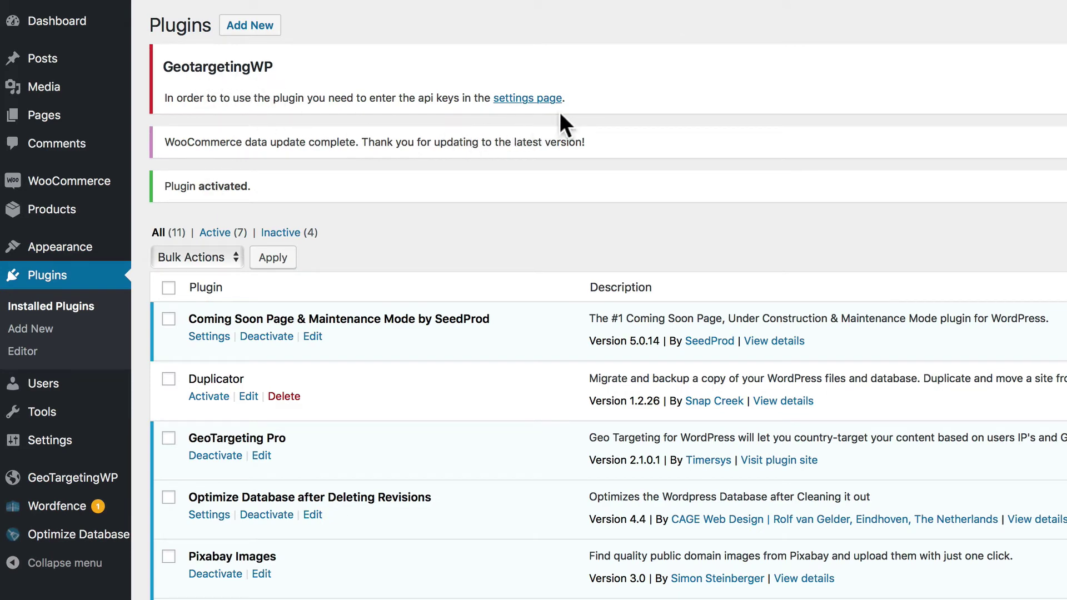
# Copy the account's API key into the plugin's API key field, then copy the API secret
pyautogui.click(532, 99)
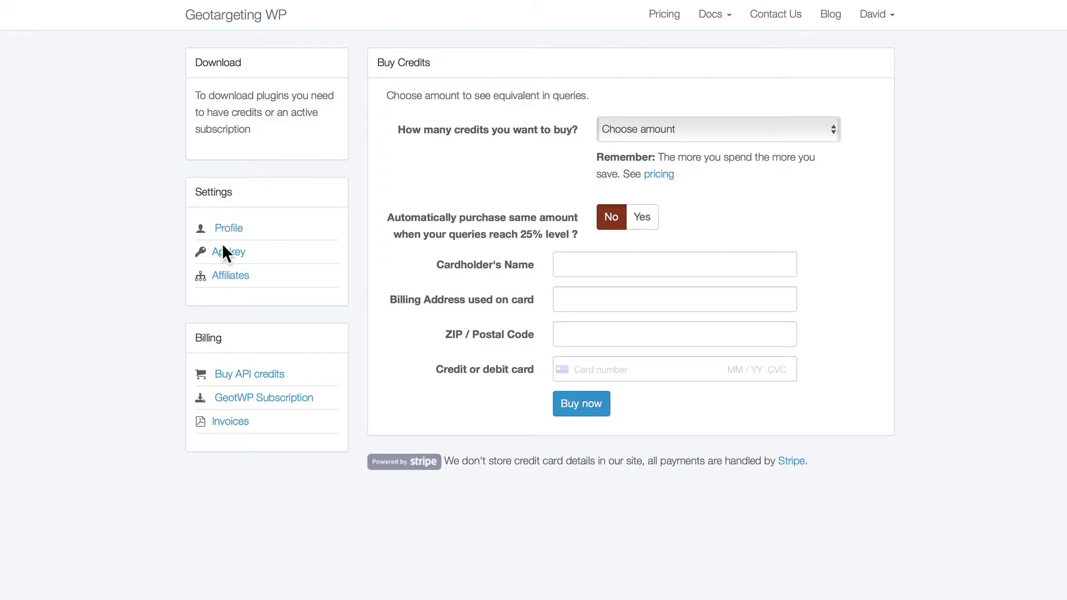
pyautogui.click(229, 253)
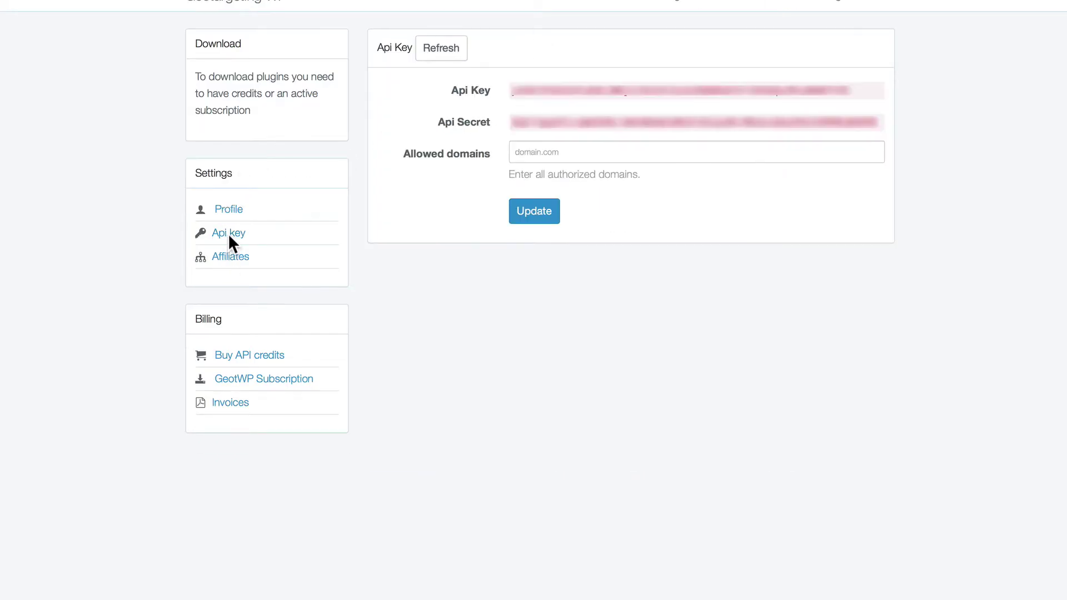
pyautogui.tripleClick(567, 90)
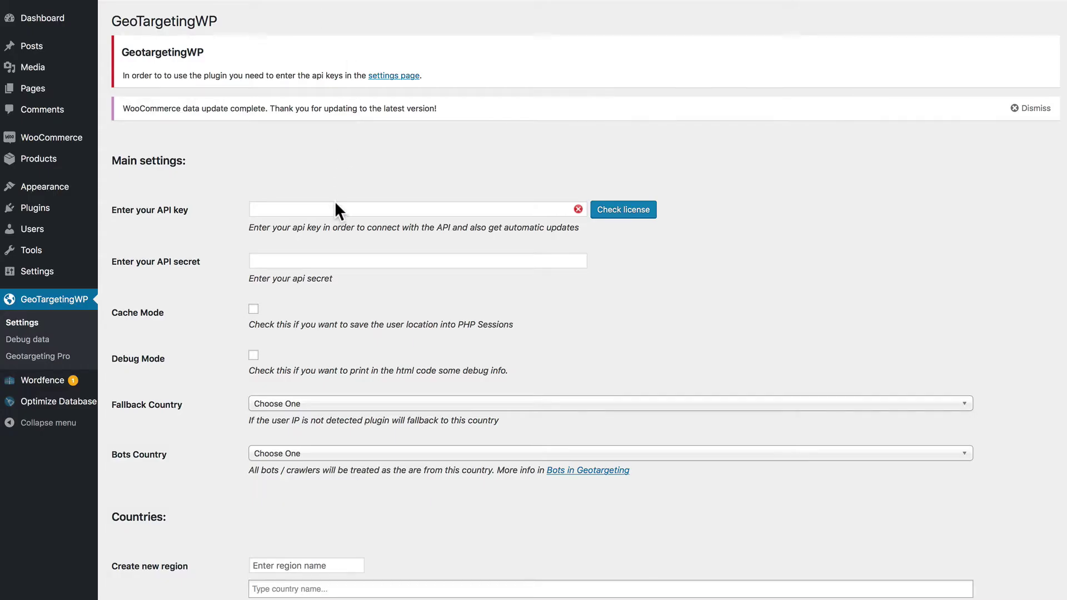
pyautogui.click(336, 208)
pyautogui.hotkey('ctrl', 'v')
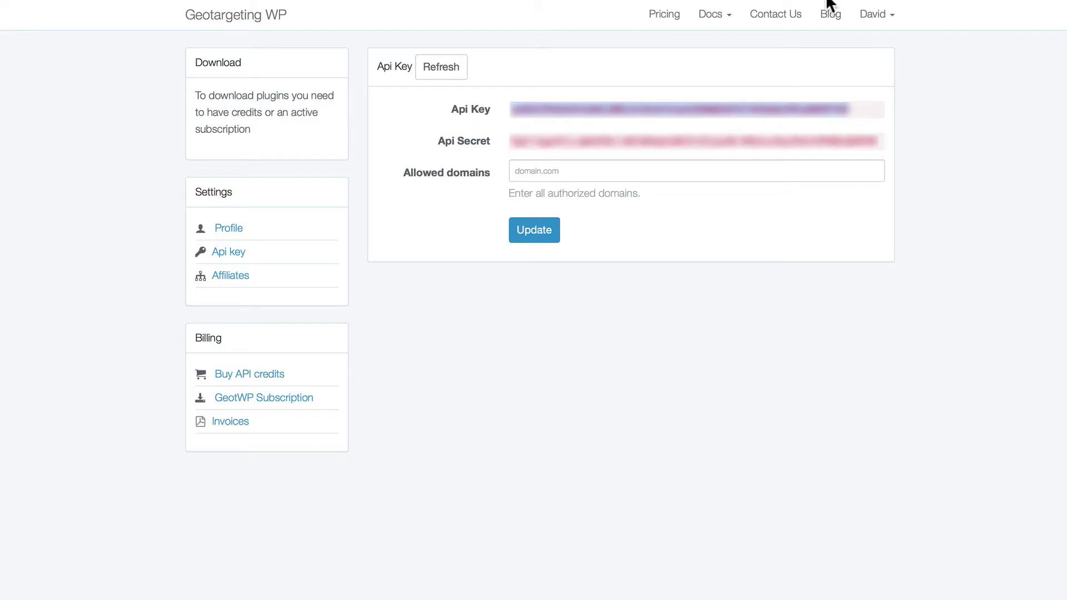
pyautogui.tripleClick(699, 142)
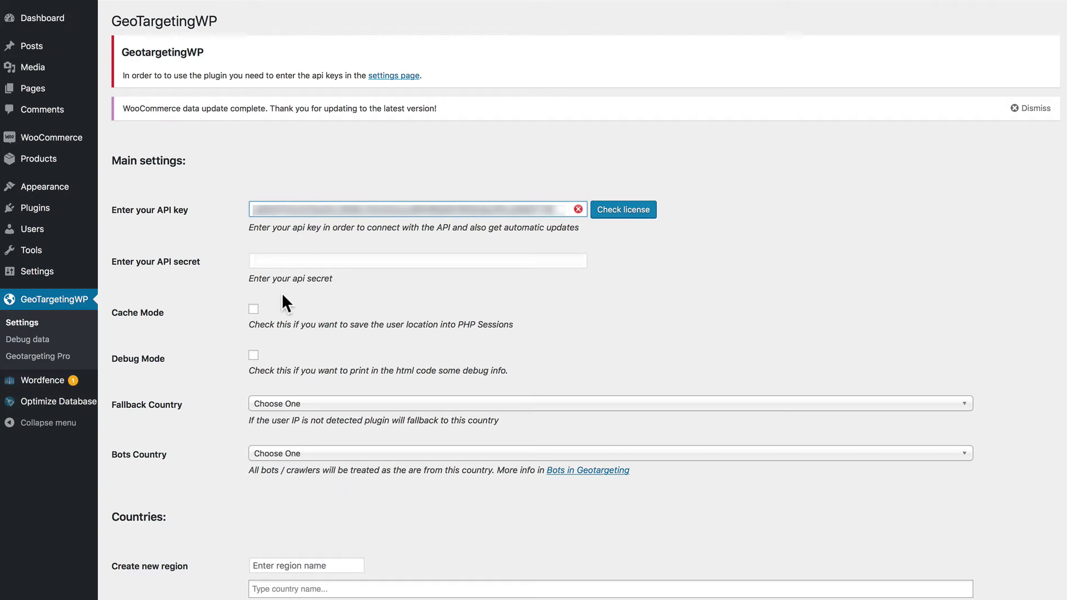
# Paste the API secret into its field, save the settings, and decline the 1Password prompt
pyautogui.click(279, 257)
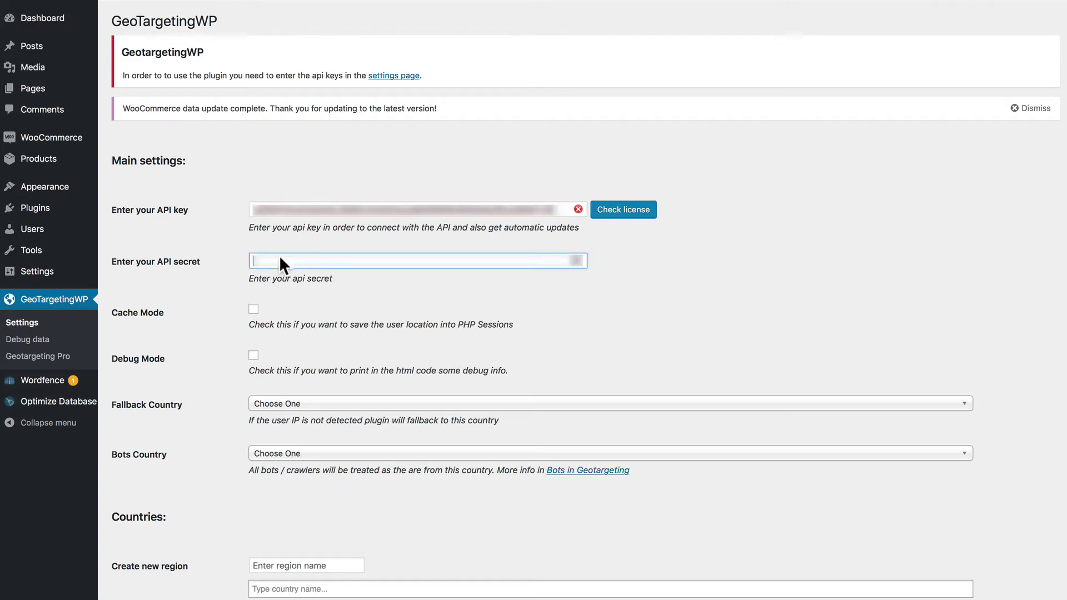
pyautogui.hotkey('ctrl', 'v')
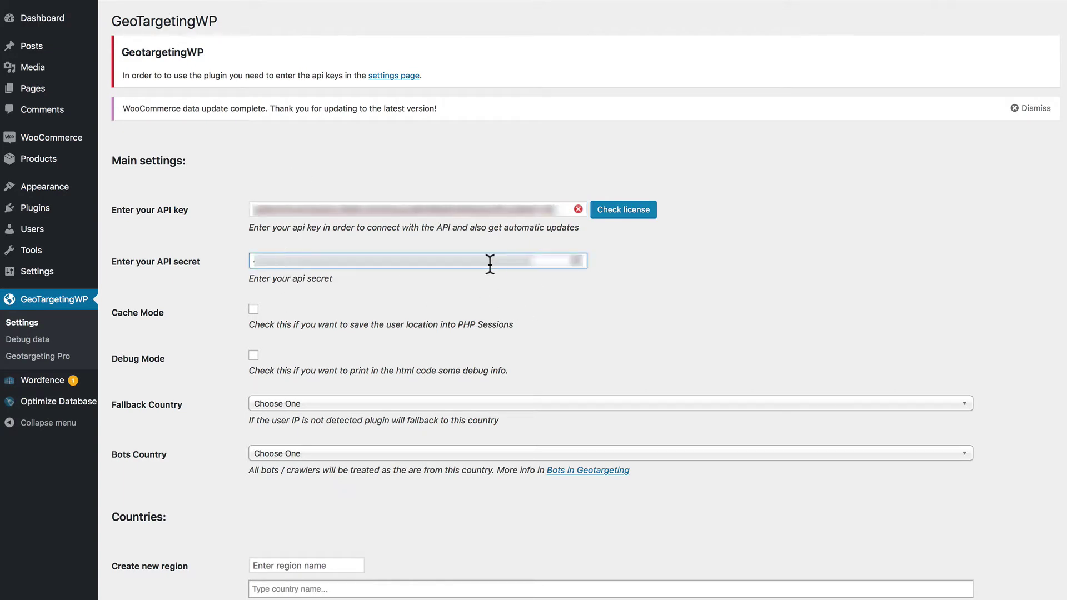
pyautogui.scroll(-10, 489, 264)
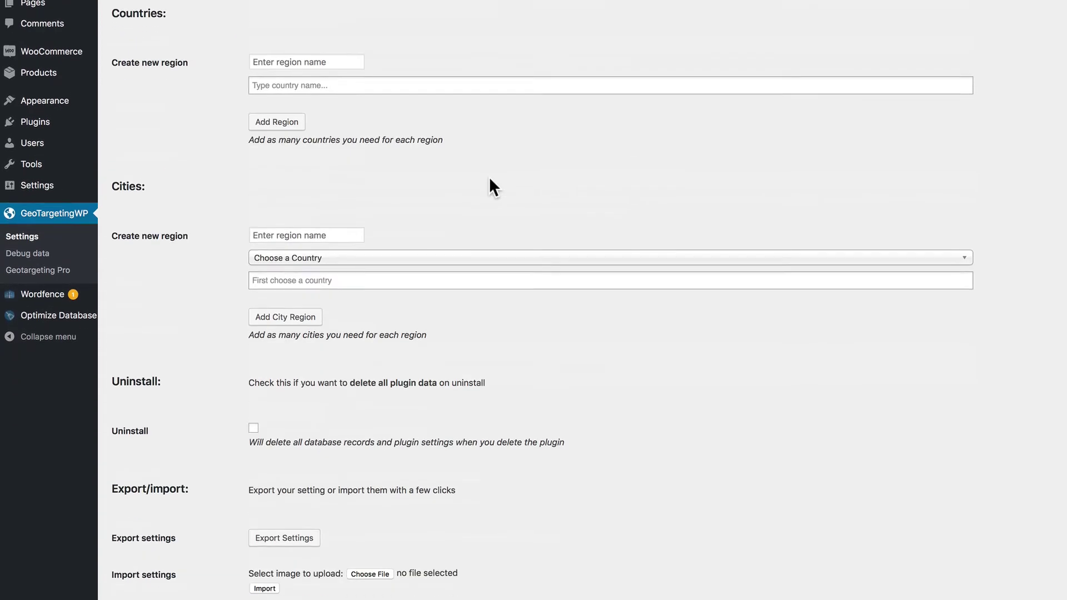
pyautogui.click(153, 563)
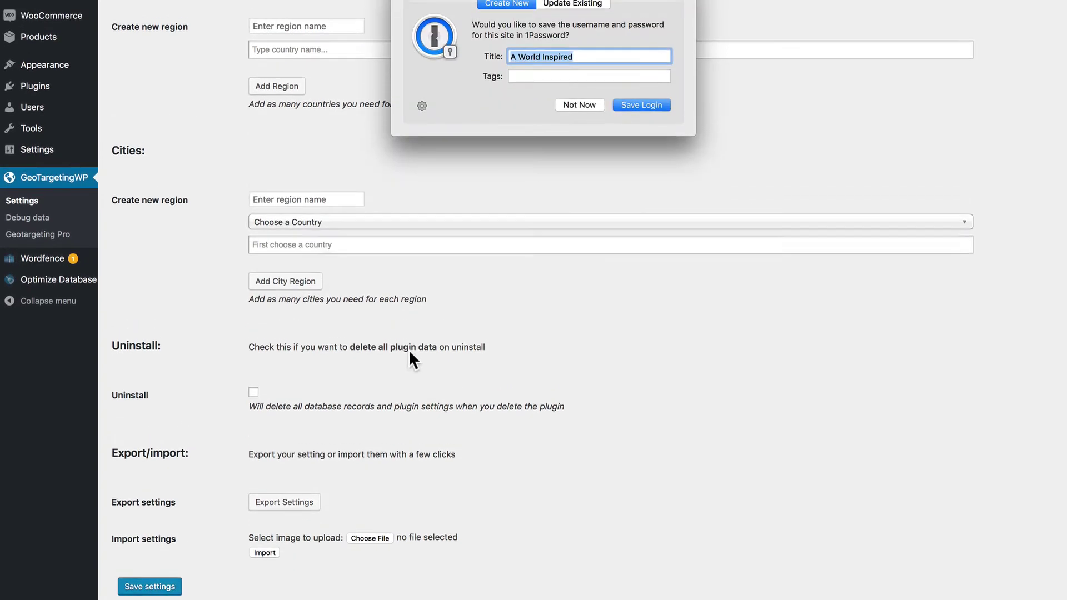
pyautogui.click(579, 212)
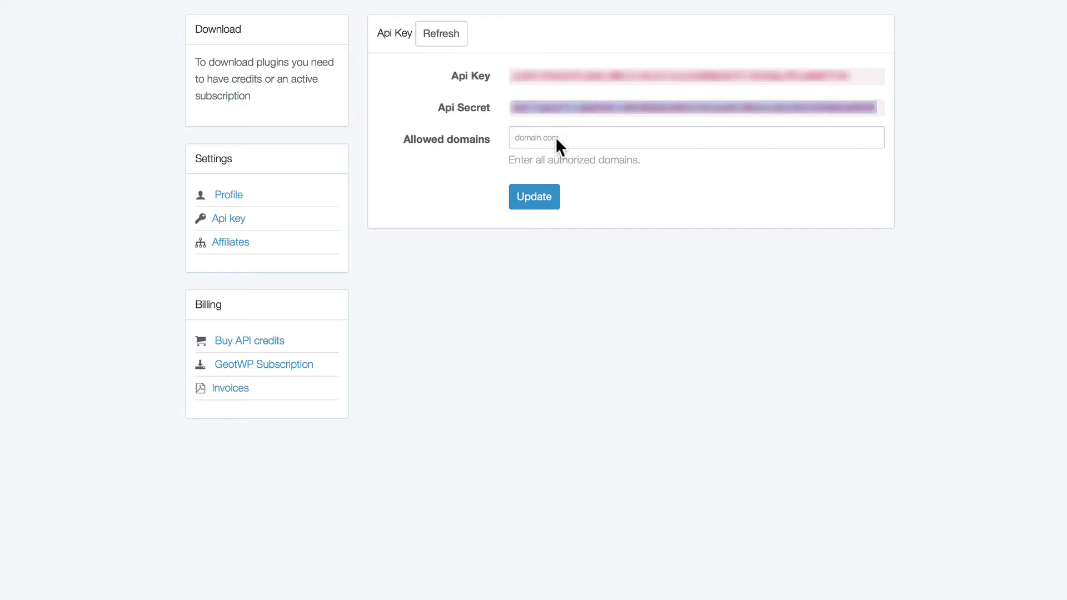
pyautogui.click(555, 138)
pyautogui.write('www.a')
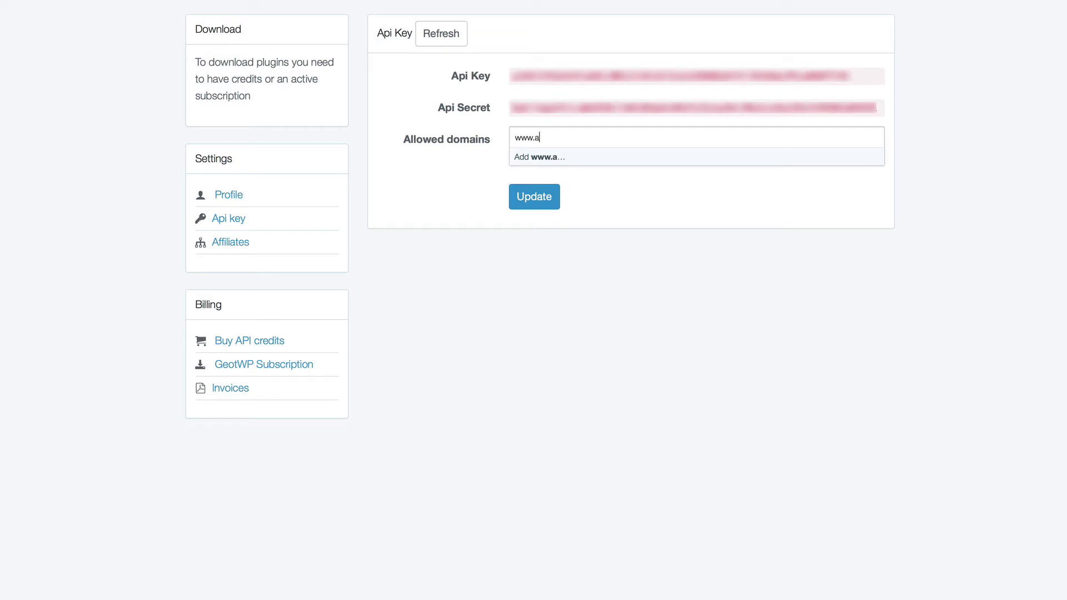
pyautogui.write('worldinspired.org')
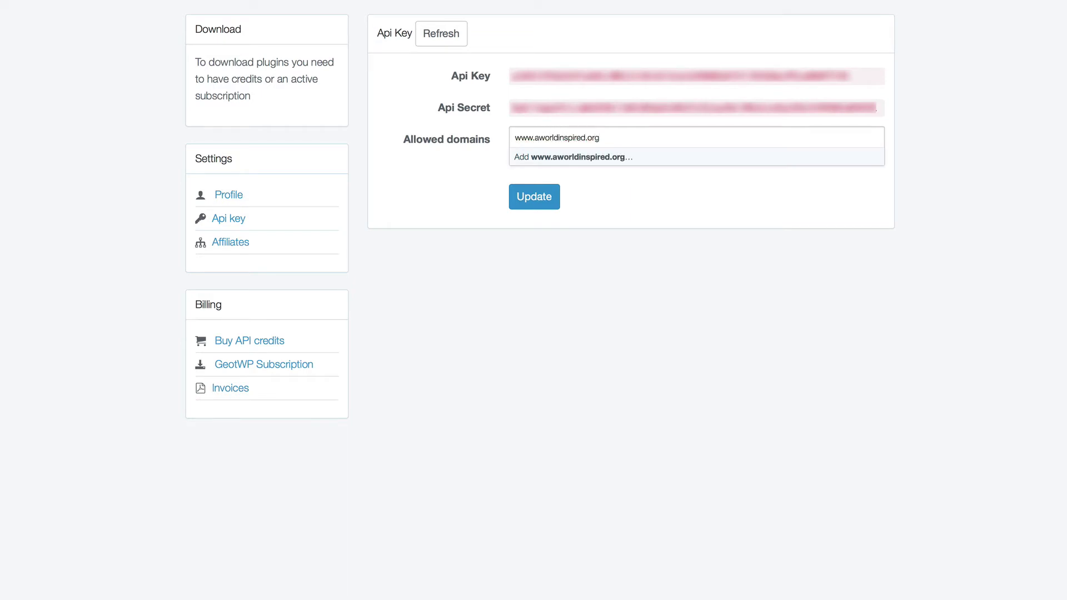
pyautogui.click(539, 196)
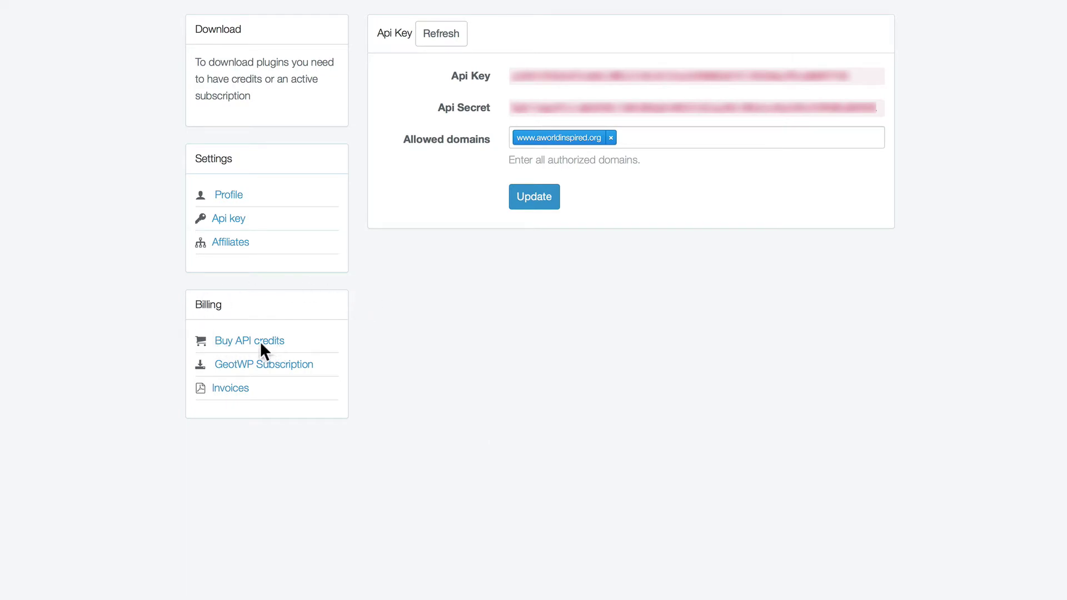
# Review the API credit amounts and pricing table, then the GeoWP subscription plans ($29 monthly, $290 yearly)
pyautogui.click(229, 340)
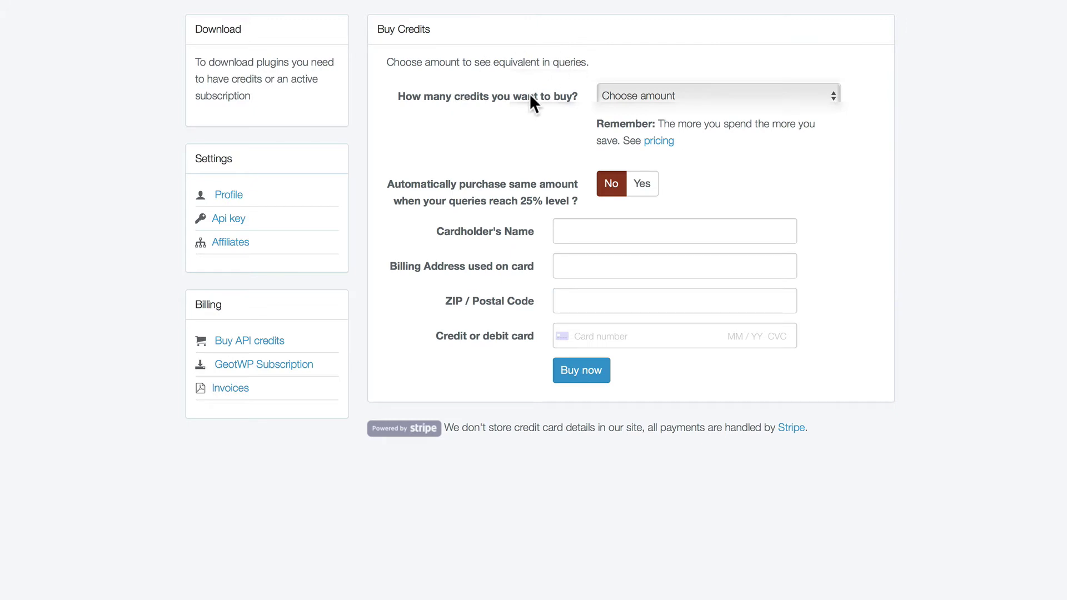
pyautogui.click(701, 100)
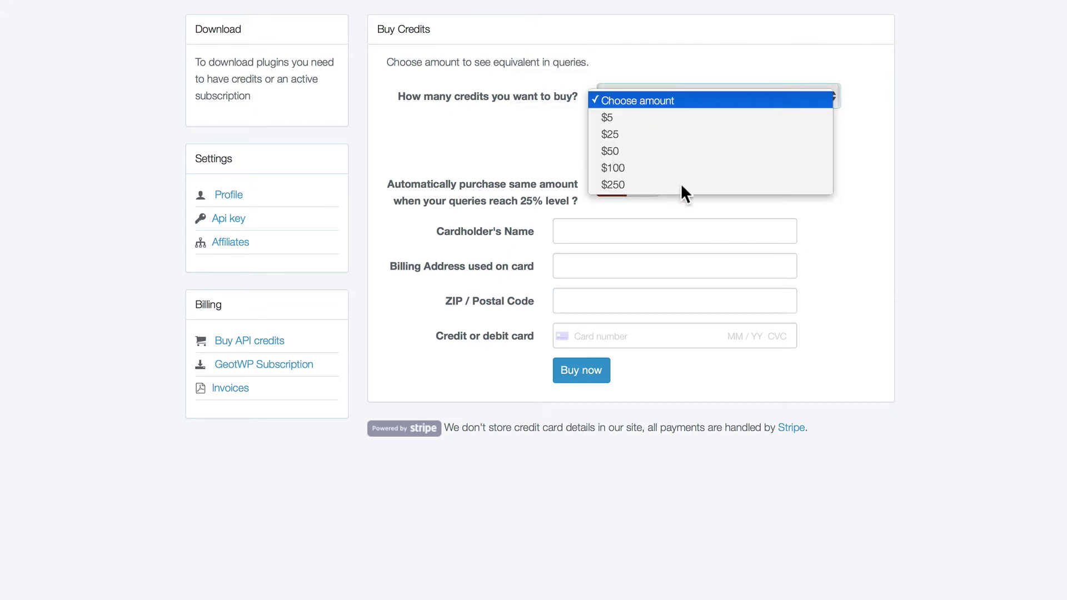
pyautogui.press('Escape')
pyautogui.click(656, 143)
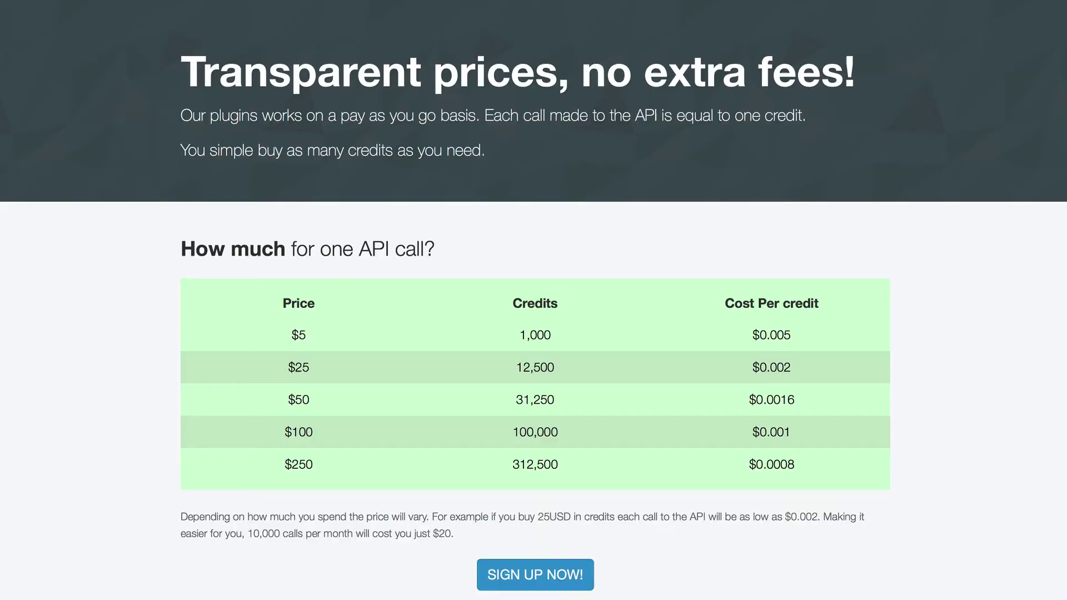
pyautogui.hotkey('alt', 'Left')
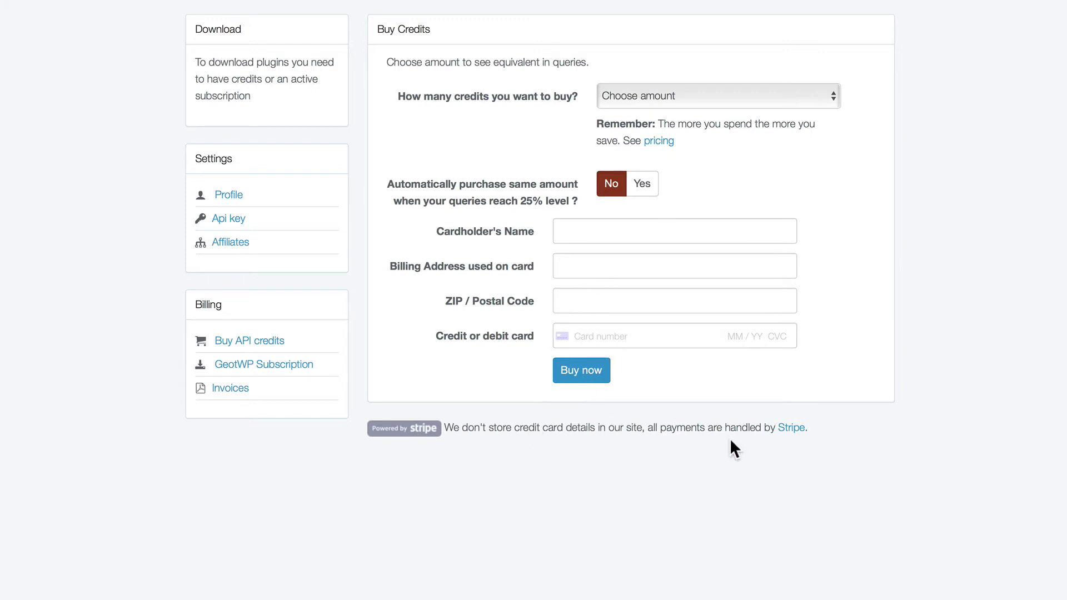
pyautogui.click(229, 366)
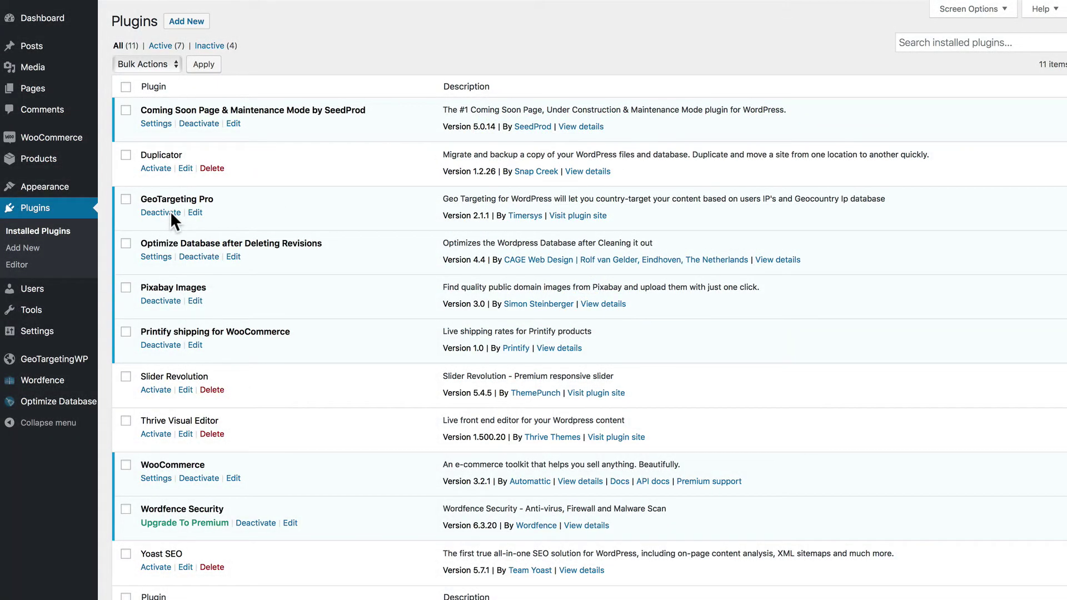
# Upload geo-redirects-v1.0.2.3.zip as a new plugin, install it, and activate Geo Redirects
pyautogui.click(23, 249)
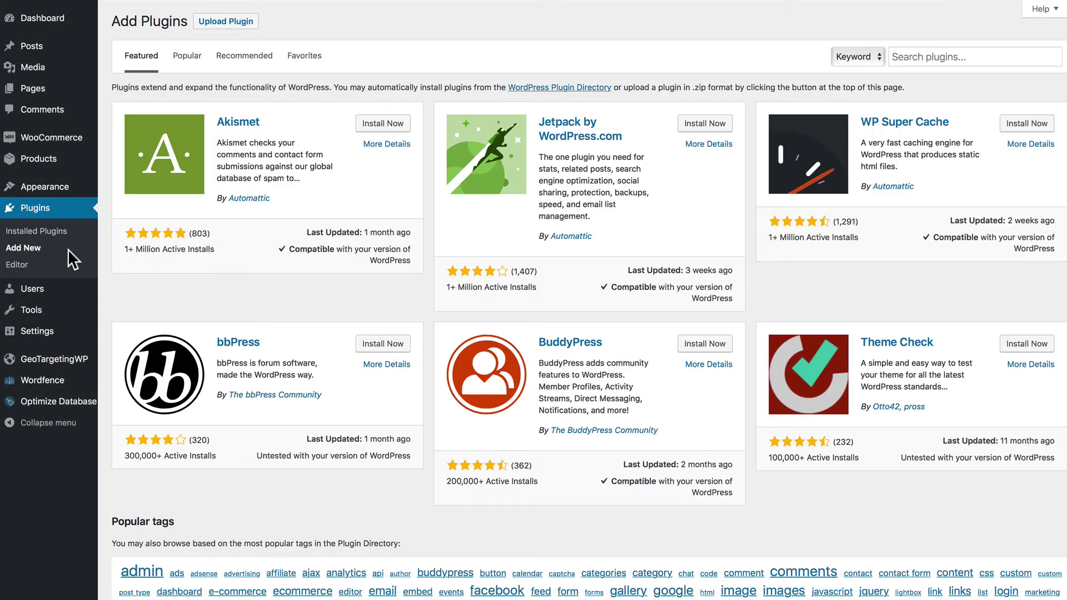
pyautogui.click(220, 21)
pyautogui.click(476, 132)
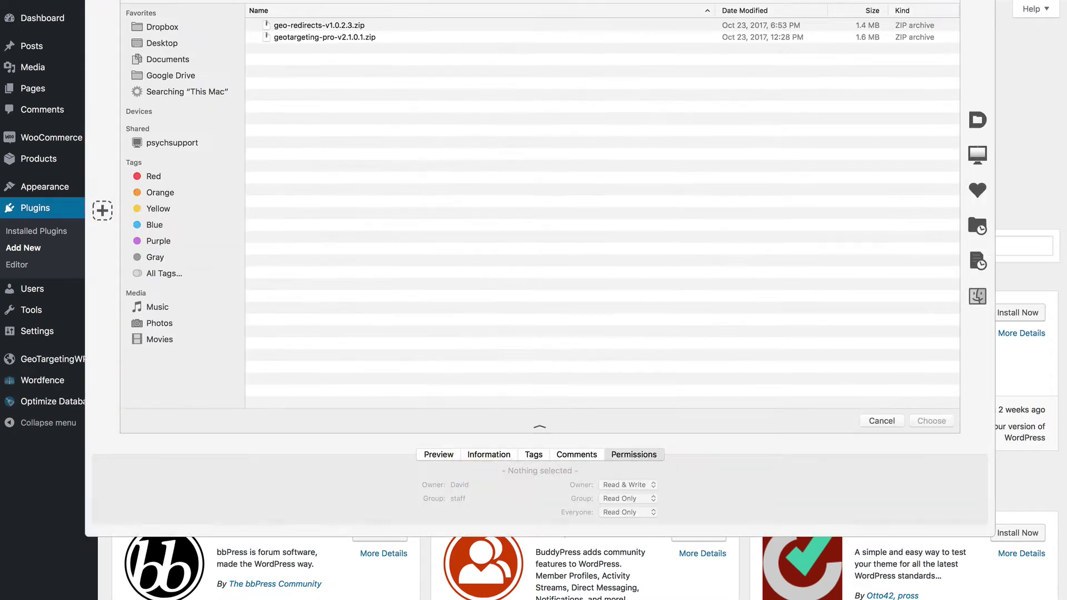
pyautogui.click(313, 28)
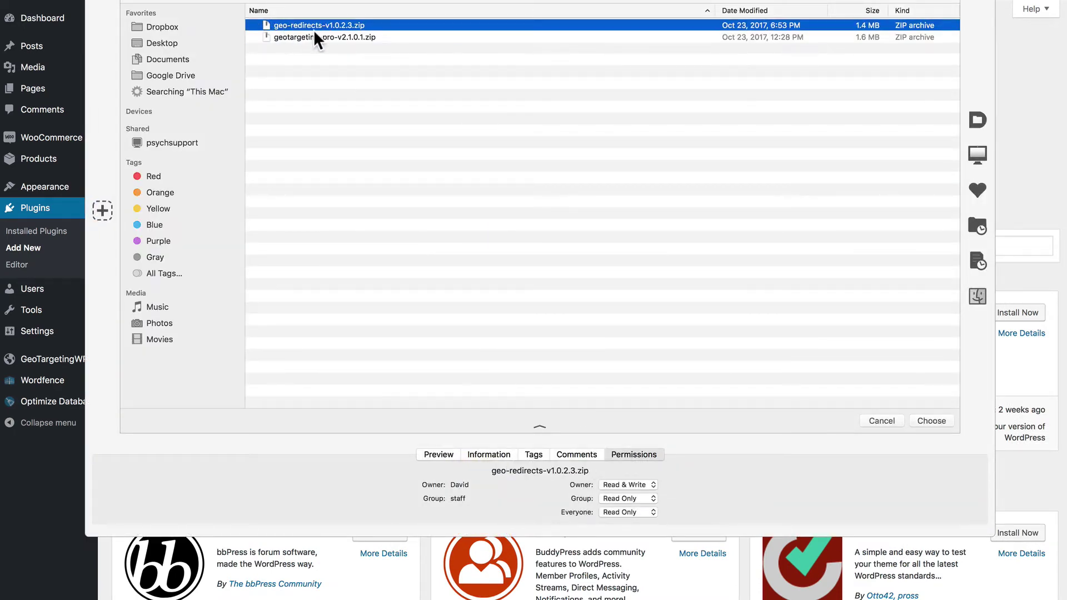
pyautogui.click(922, 420)
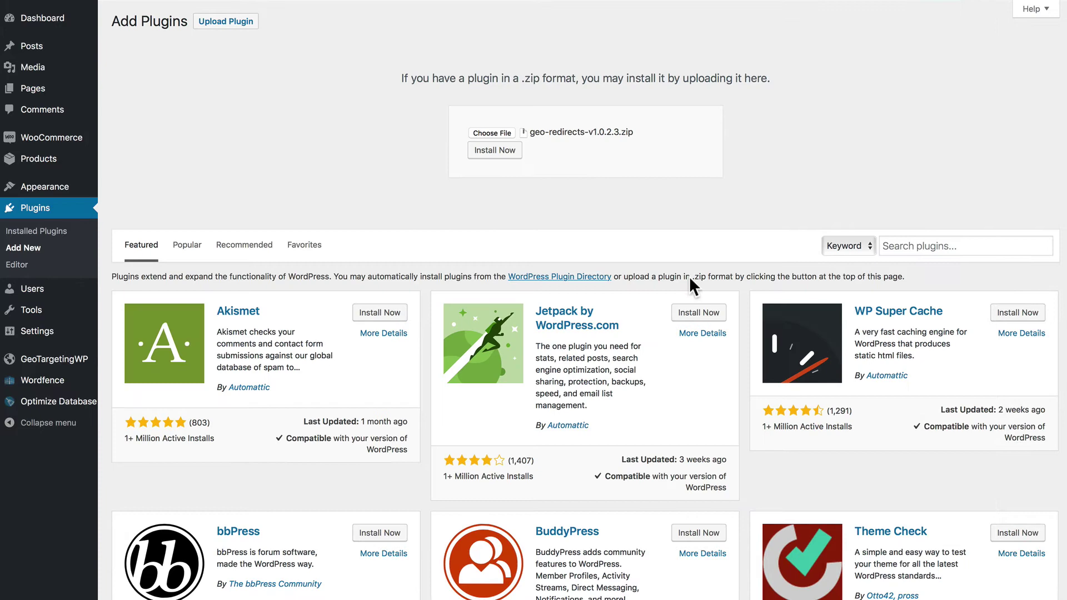
pyautogui.click(492, 150)
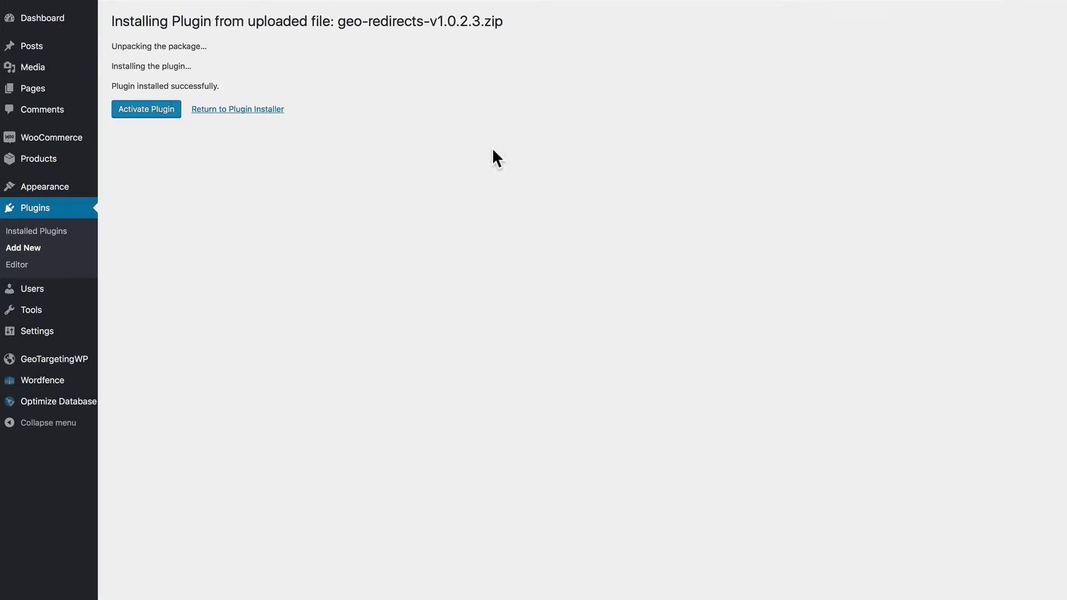
pyautogui.click(154, 110)
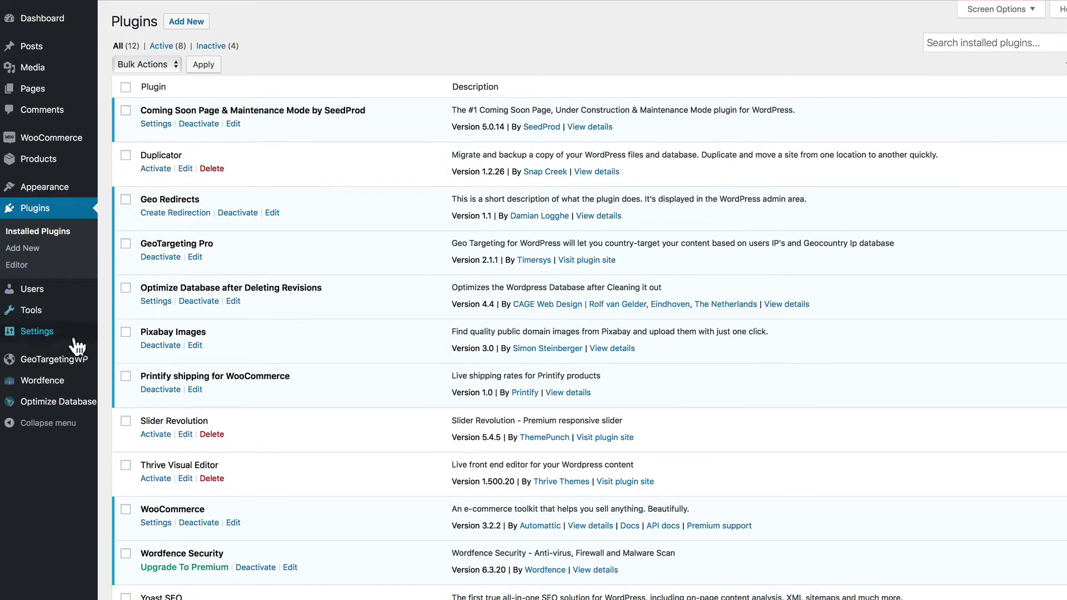
# Tick Debug Mode in GeoTargetingWP Settings, checking but leaving Fallback Country and Bots Country unset
pyautogui.moveTo(73, 362)
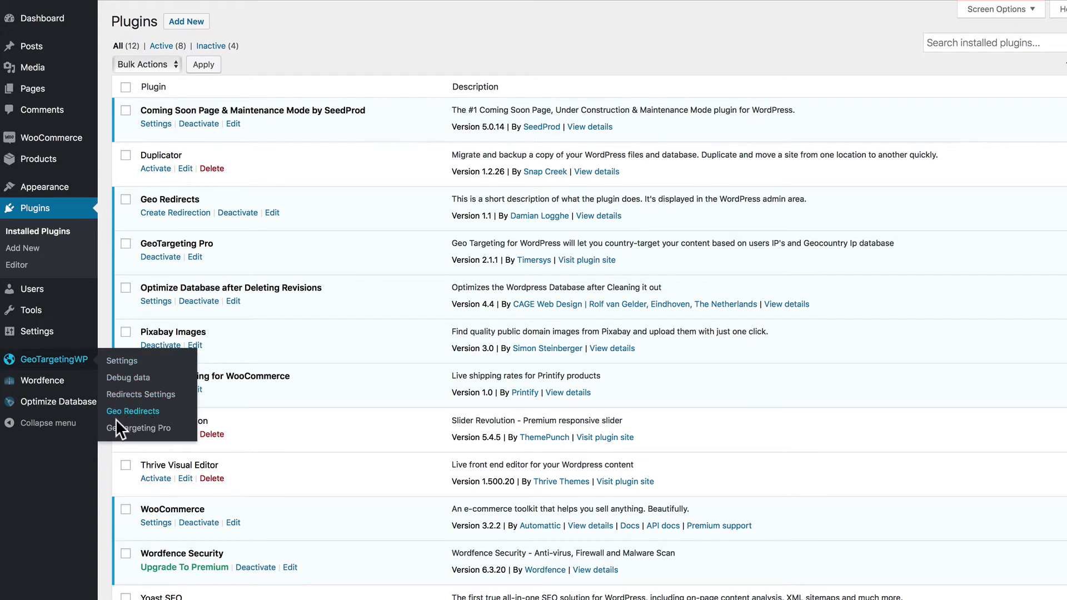
pyautogui.click(122, 361)
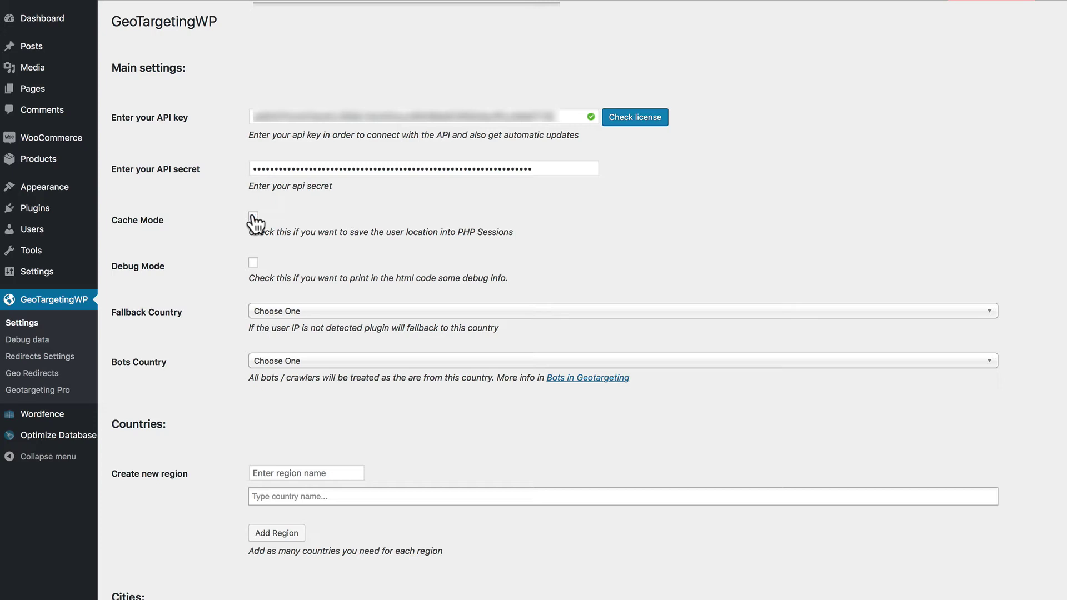
pyautogui.click(253, 261)
pyautogui.scroll(-5, 272, 278)
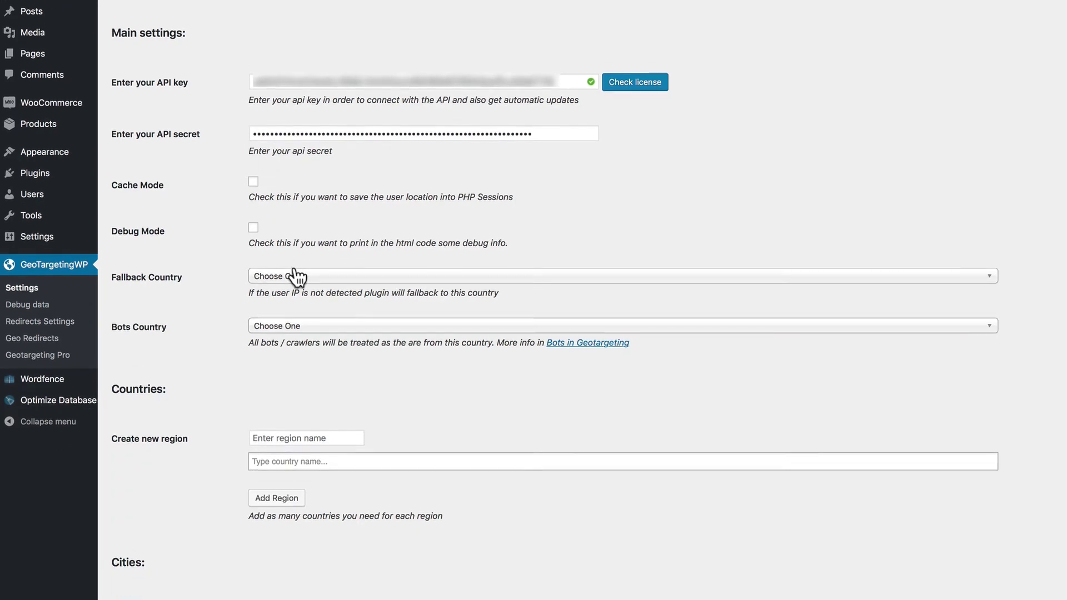
pyautogui.click(307, 185)
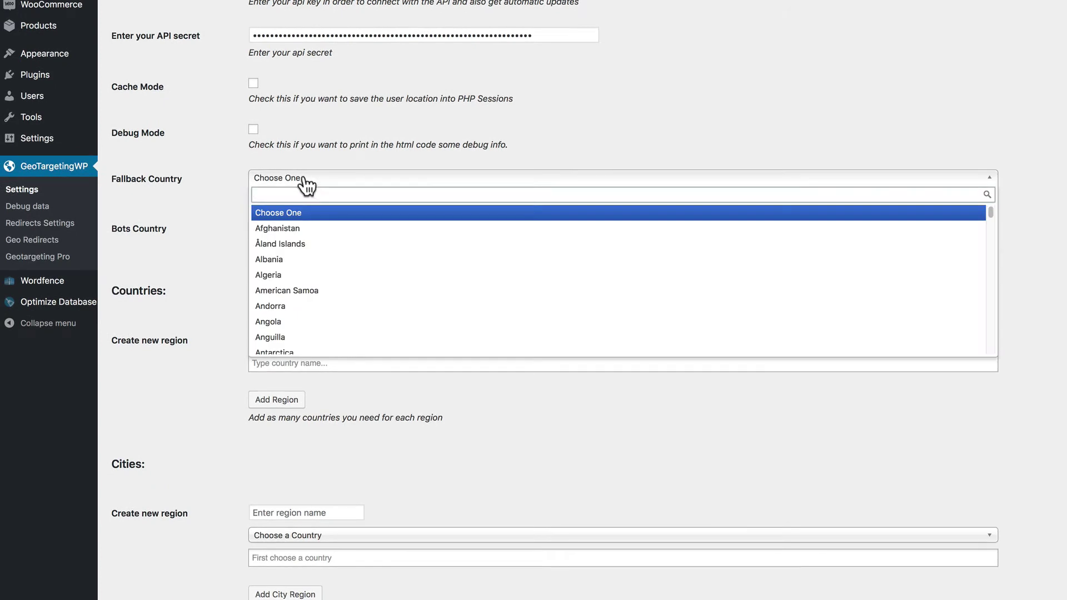
pyautogui.click(299, 151)
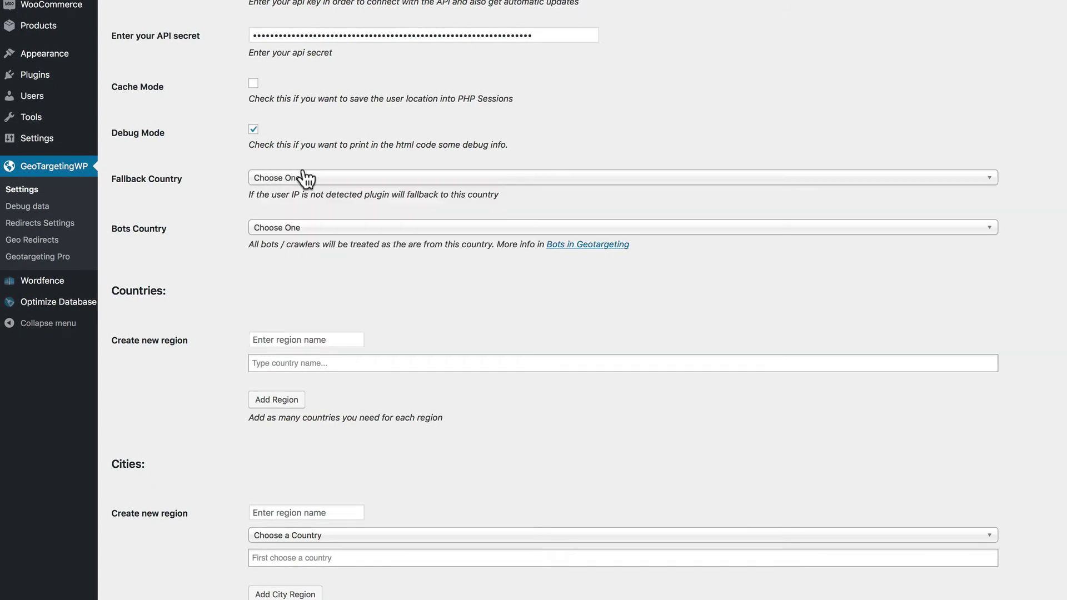
pyautogui.click(311, 232)
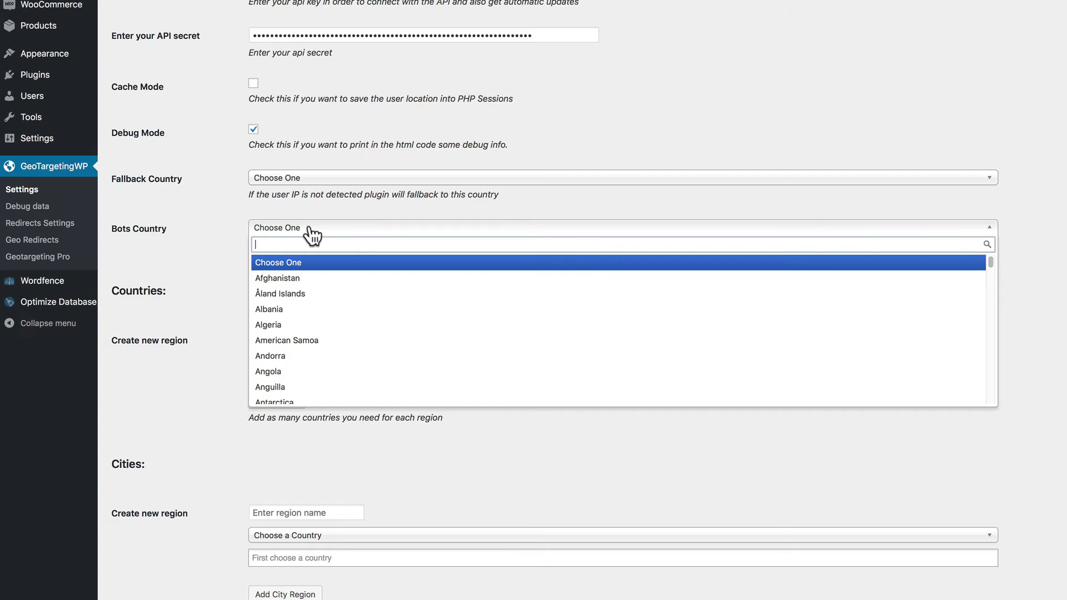
pyautogui.click(311, 232)
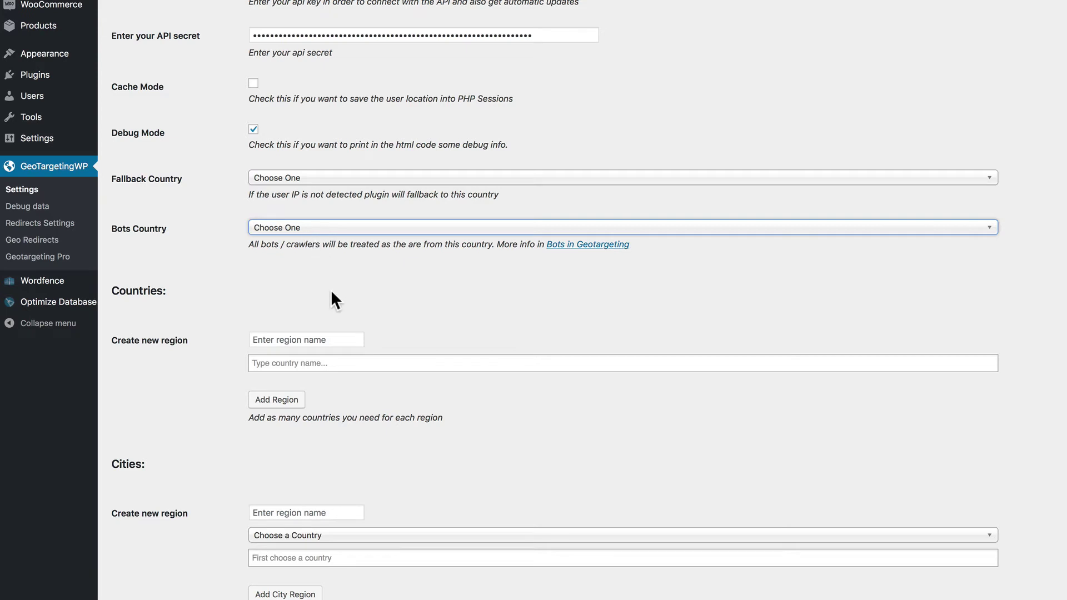
pyautogui.scroll(-6, 331, 289)
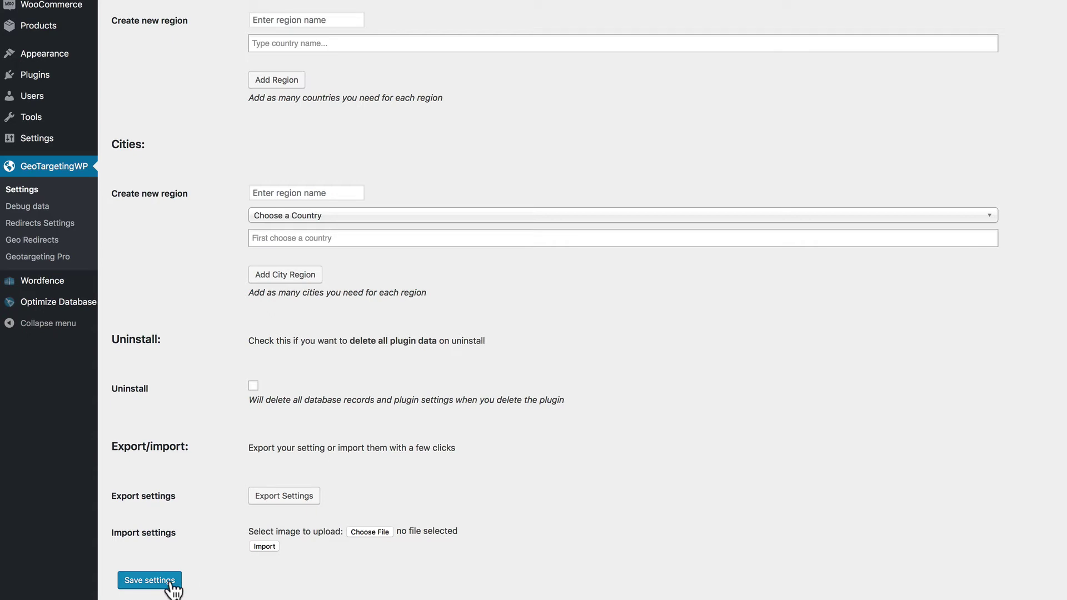
pyautogui.scroll(5, 67, 245)
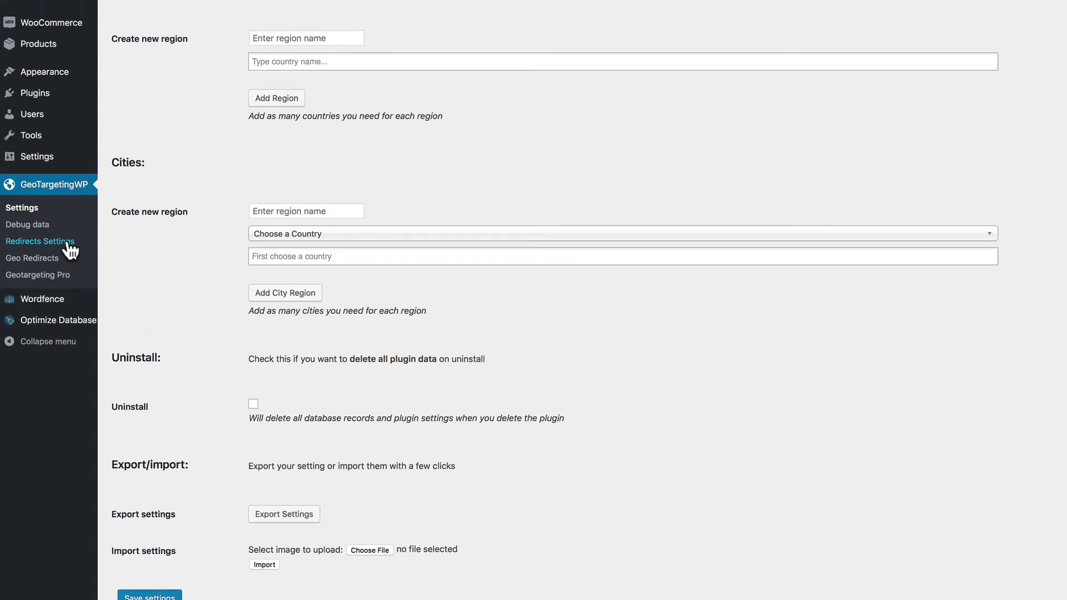
# Go to GeoTargetingWP > Geotargeting Pro to see its Ajax mode and menu/widget integration options
pyautogui.click(47, 390)
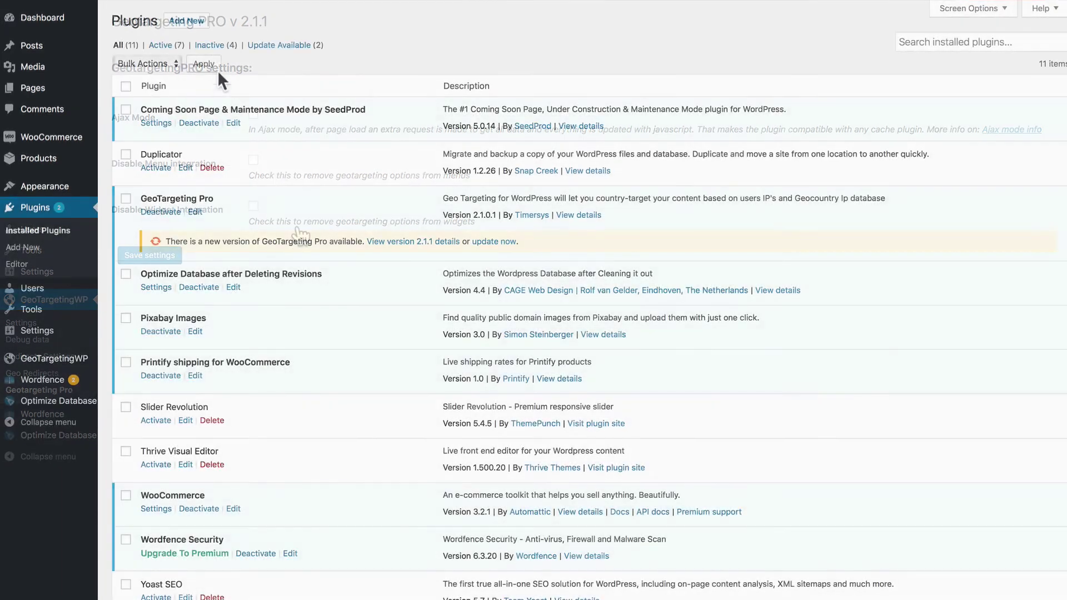
# Search the plugin directory for 'geotargetin' from the Add New plugins page
pyautogui.click(185, 21)
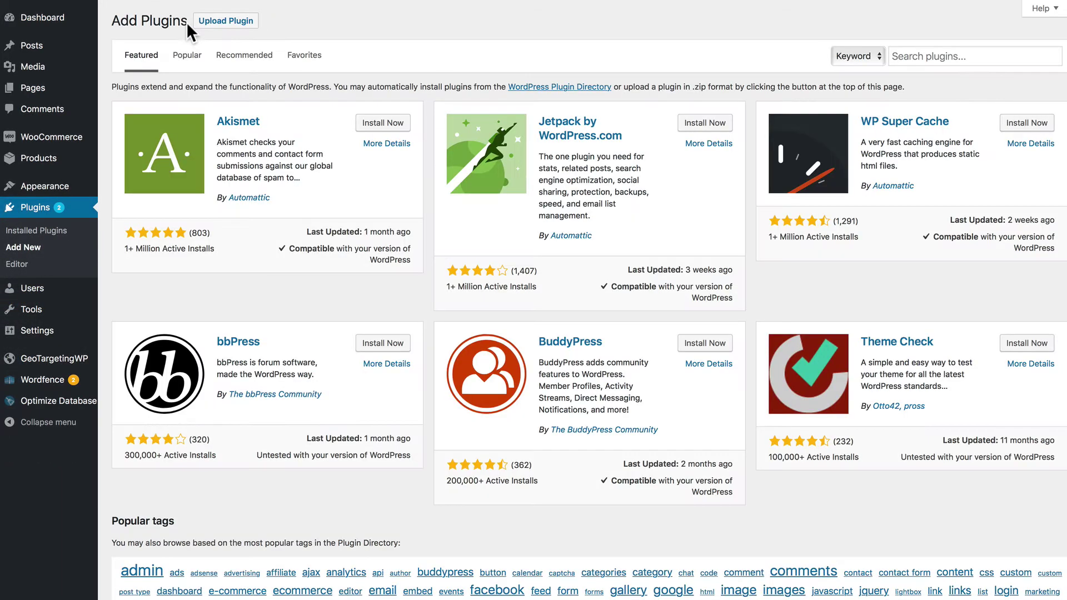
pyautogui.click(938, 61)
pyautogui.write('geotargetin')
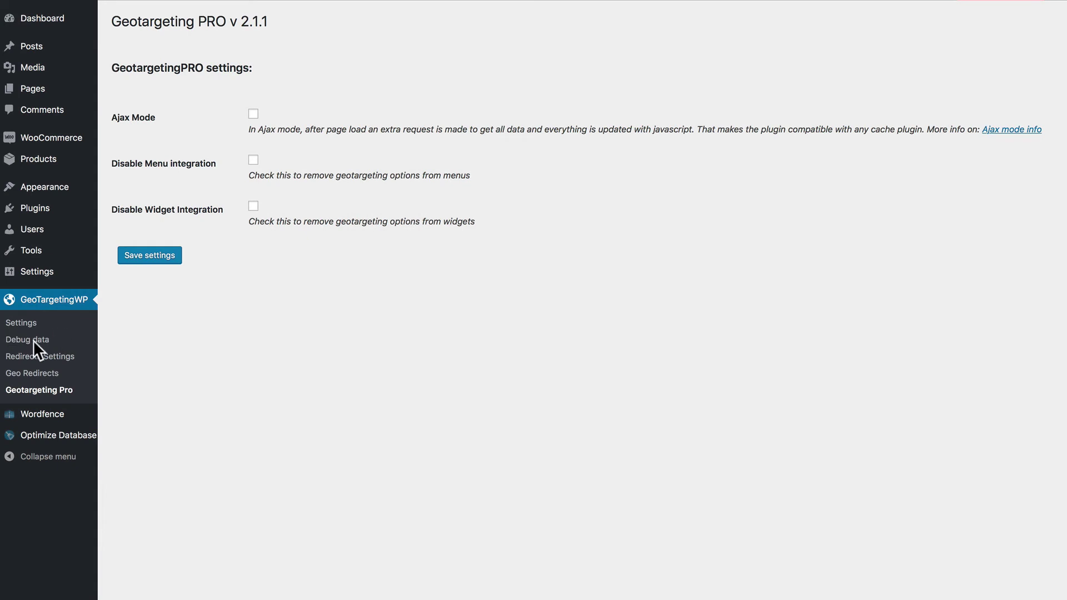
# Review Debug data, Redirects Settings and the empty Geo Redirects list, then go to Appearance > Themes
pyautogui.click(35, 340)
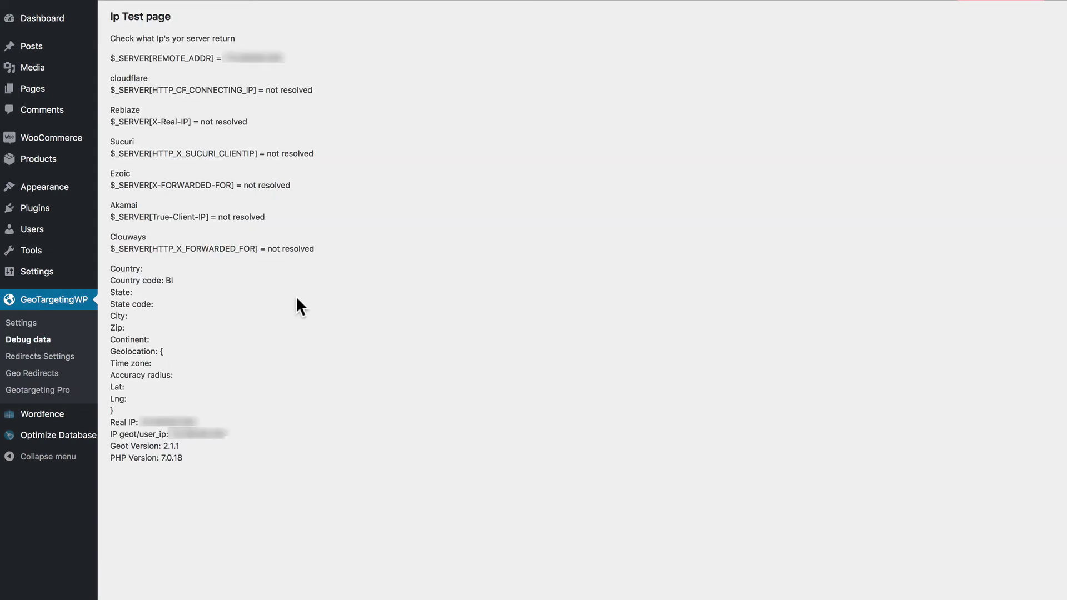
pyautogui.click(39, 356)
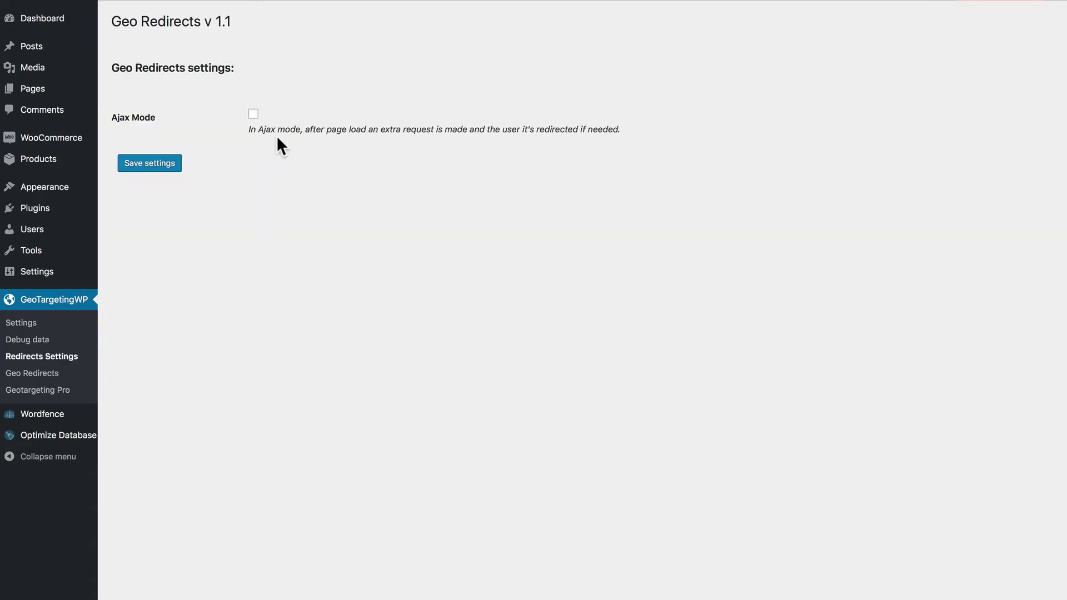
pyautogui.click(34, 373)
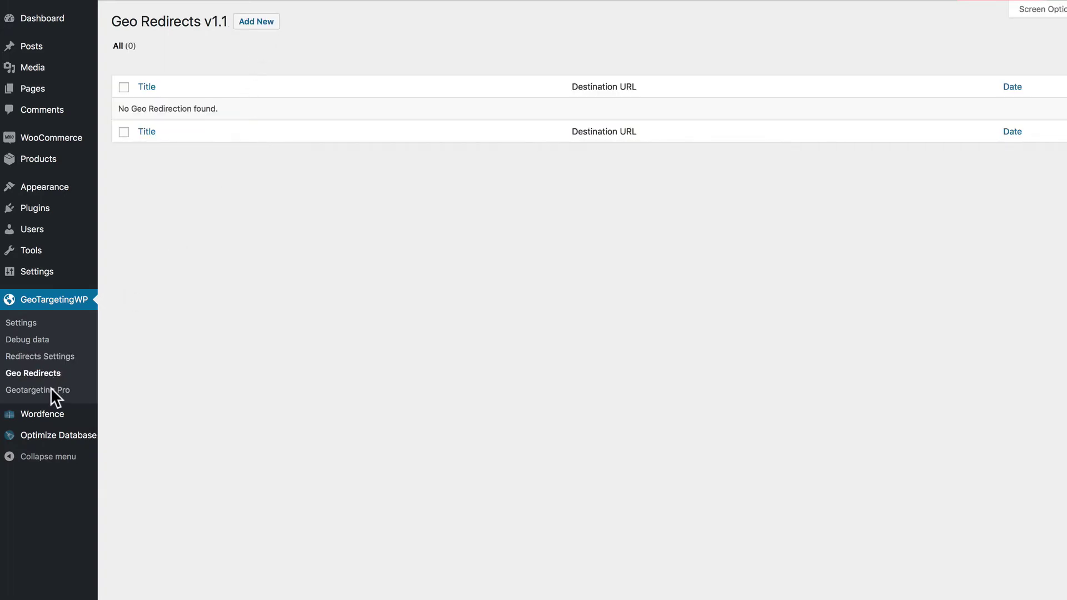
pyautogui.click(54, 188)
# Place a Geotarget Dropdown widget in the Sidebar with Display flags kept at Yes, and save it
pyautogui.click(22, 243)
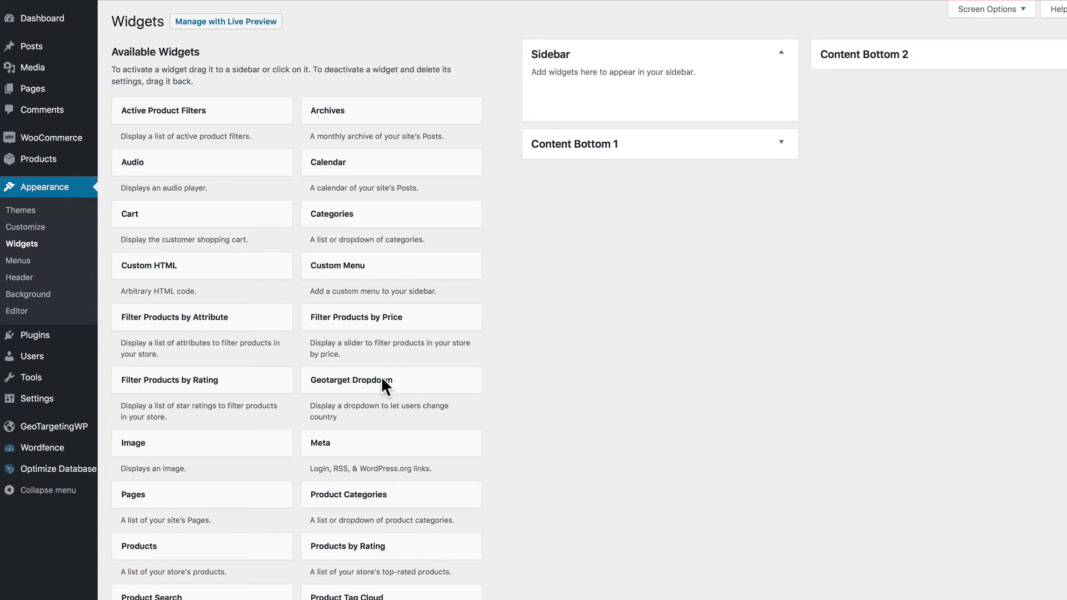
pyautogui.moveTo(381, 379); pyautogui.dragTo(636, 100)
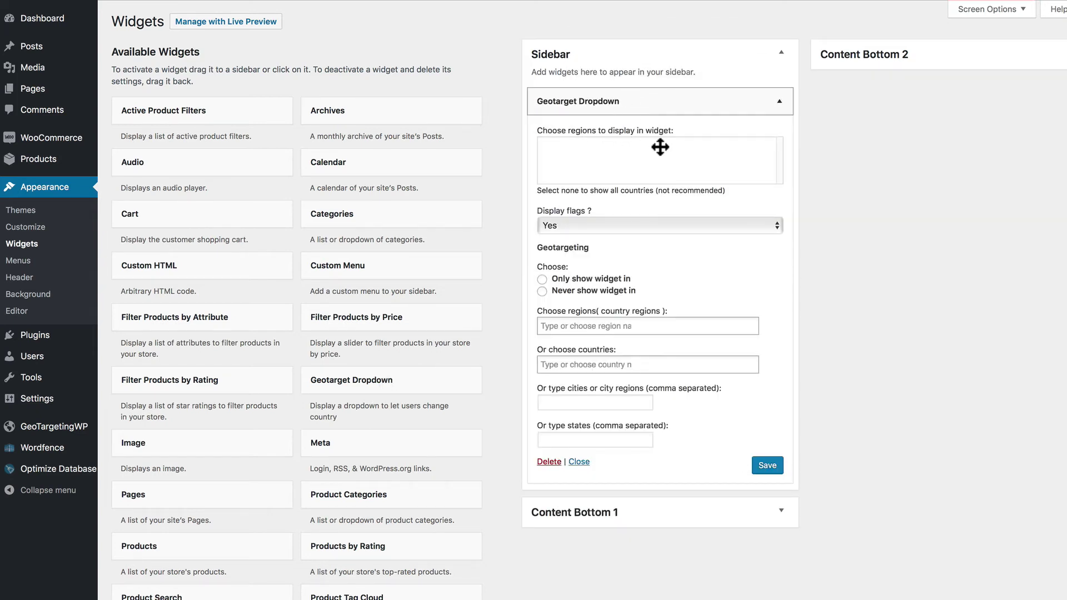
pyautogui.click(590, 224)
pyautogui.click(589, 226)
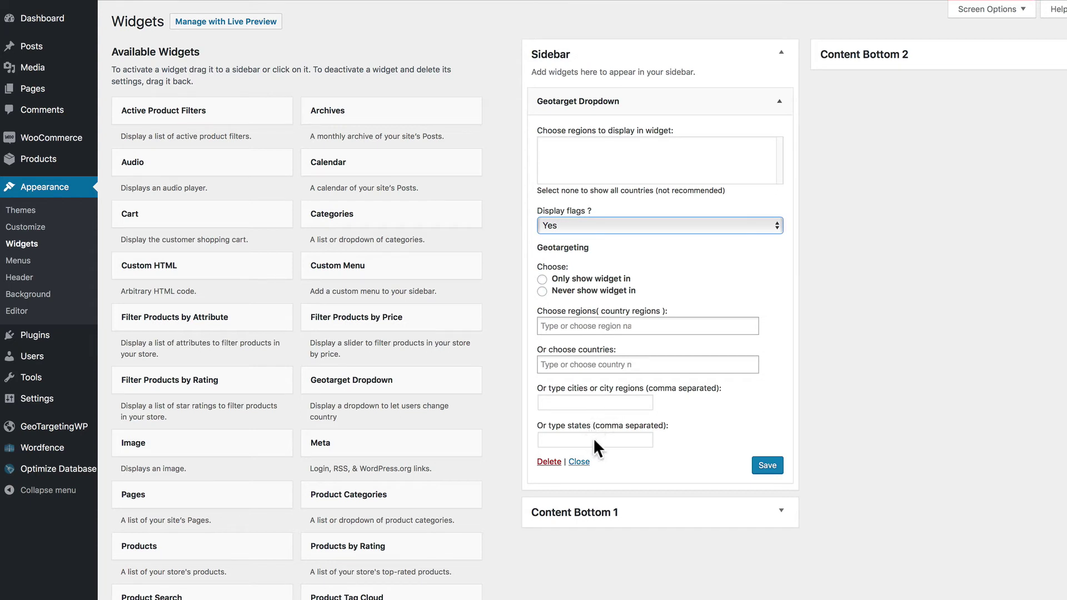
pyautogui.click(764, 468)
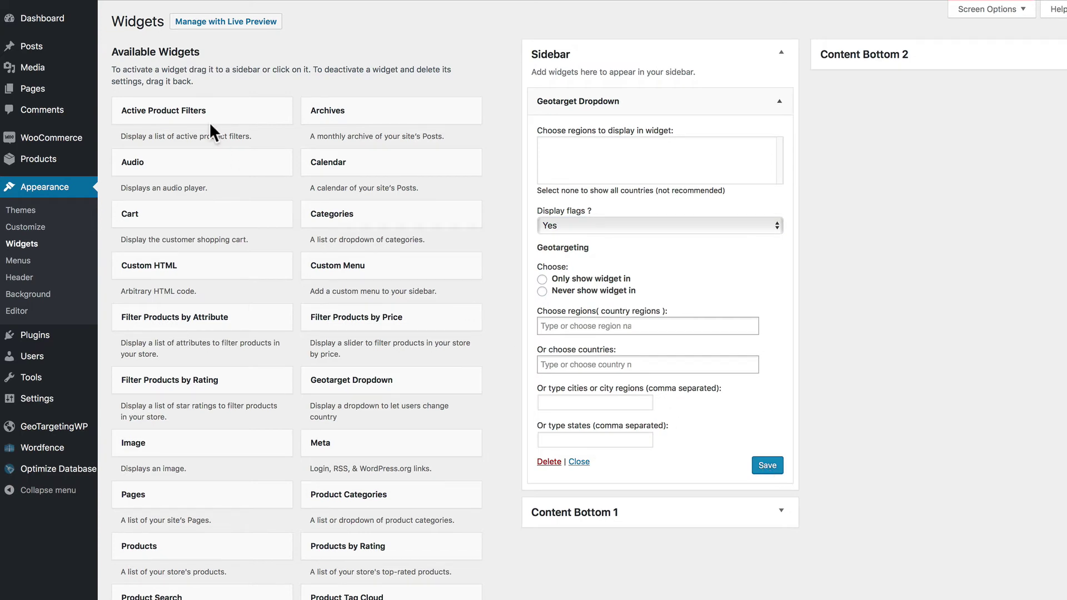
# Open the live Home page and scroll through the sidebar country dropdown, leaving Burundi selected
pyautogui.click(67, 2)
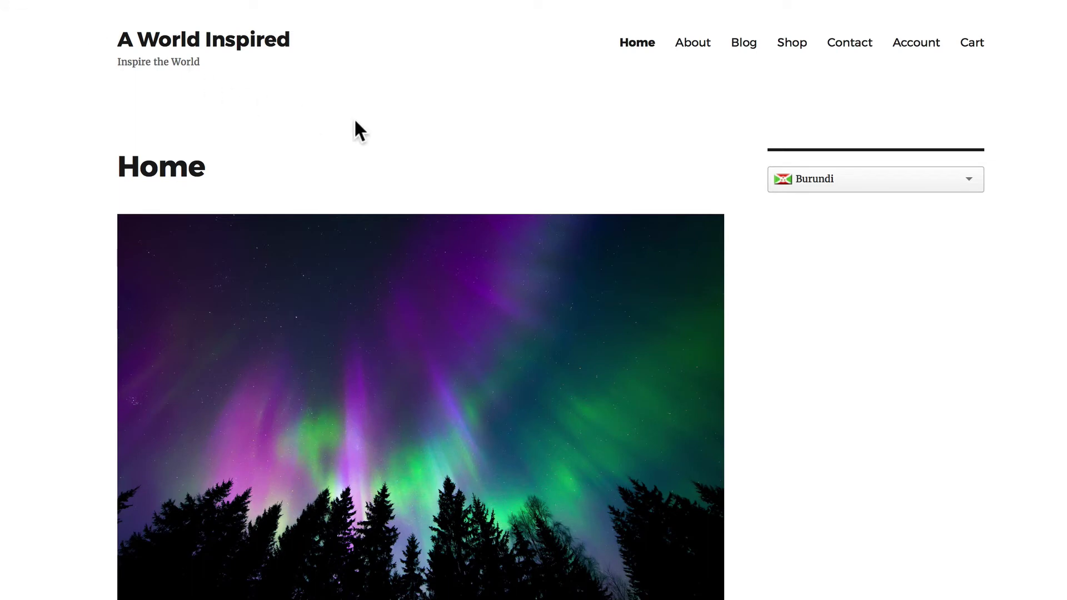
pyautogui.click(834, 175)
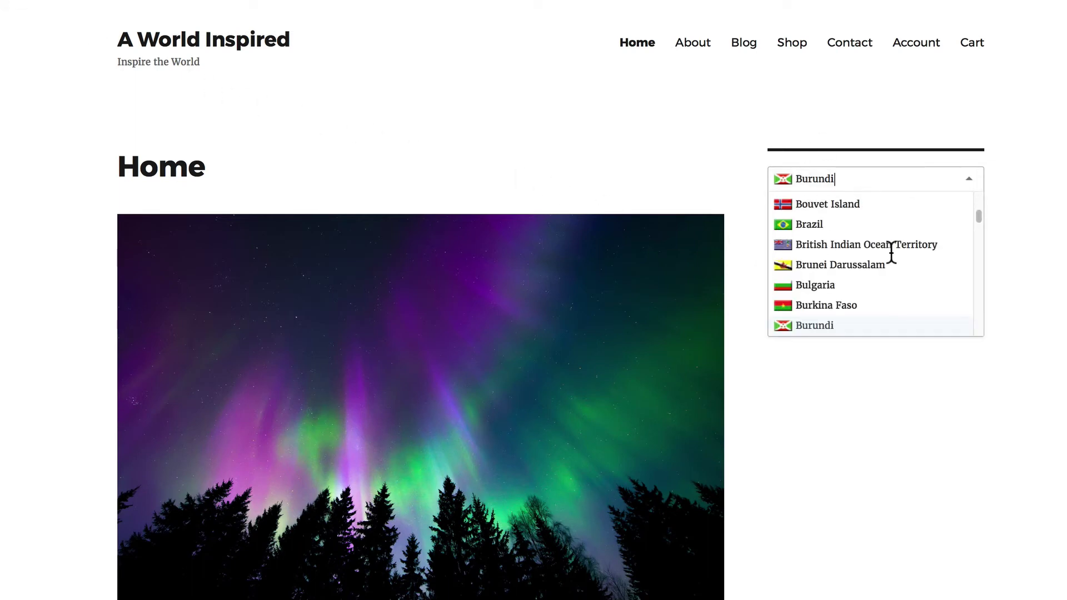
pyautogui.scroll(10, 889, 250)
pyautogui.scroll(-20, 891, 252)
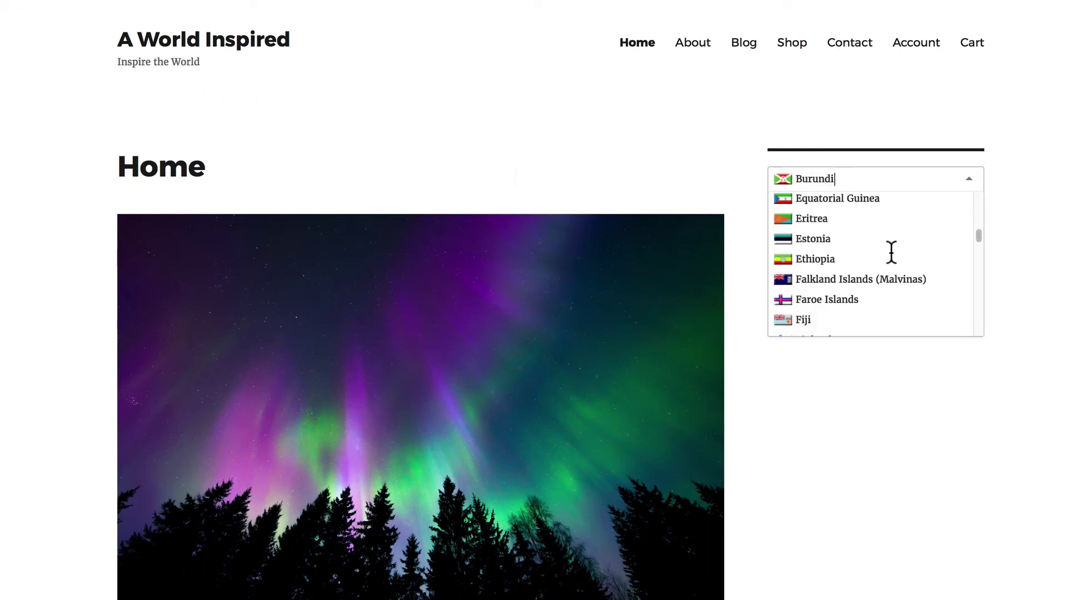
pyautogui.scroll(-20, 889, 250)
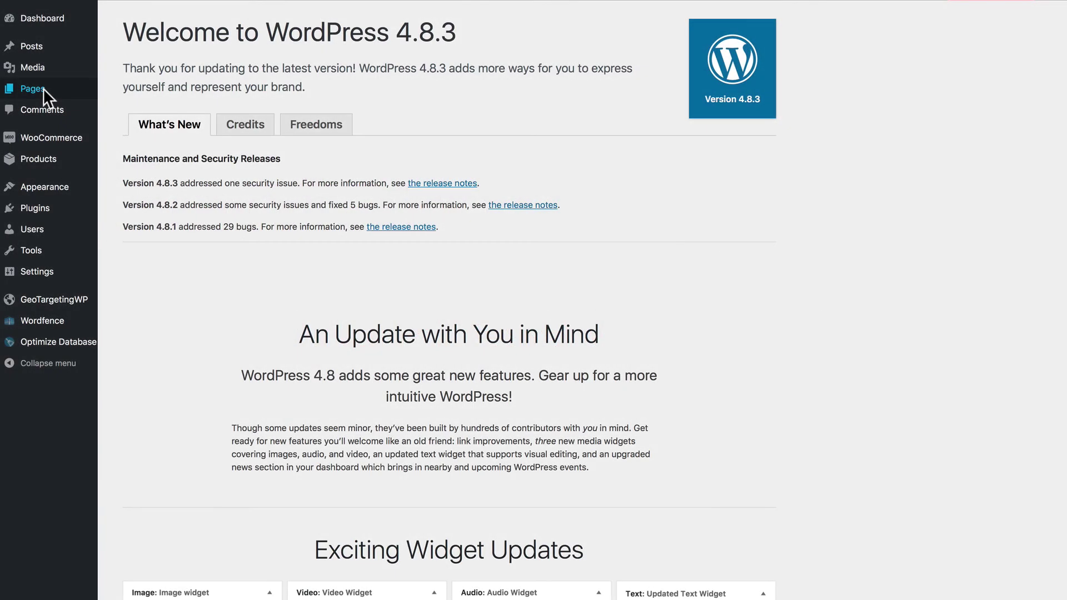
# Create a new page titled 'Test Targeting Page'
pyautogui.click(42, 88)
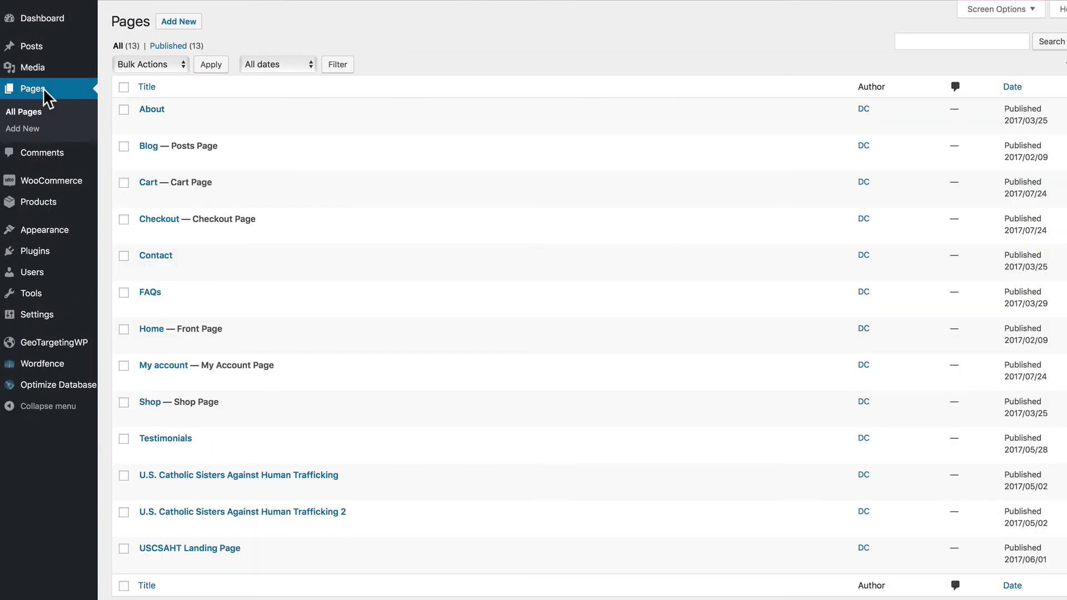
pyautogui.click(178, 23)
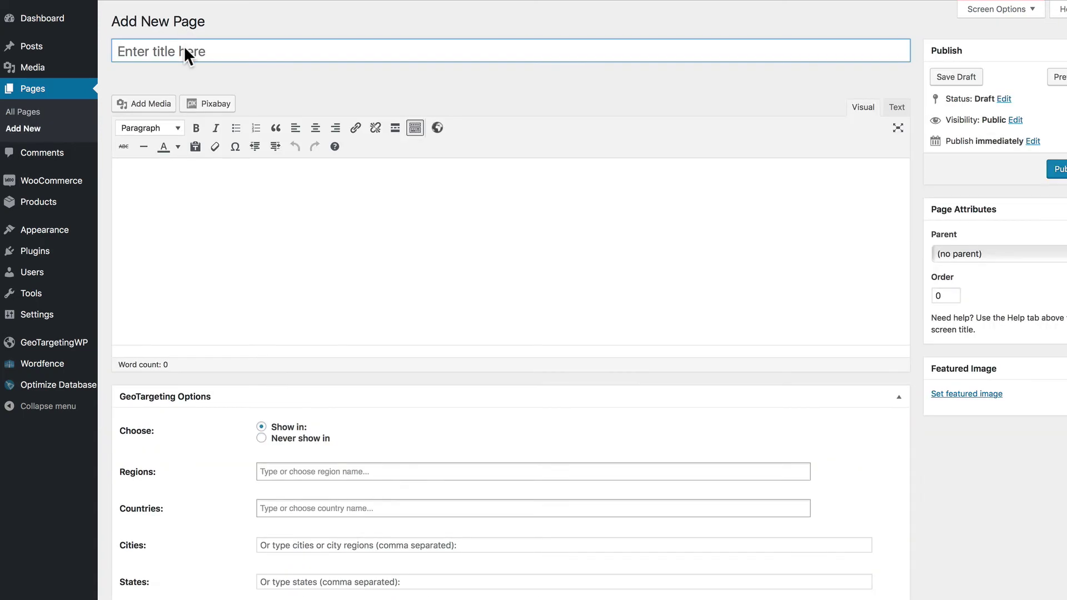
pyautogui.click(185, 50)
pyautogui.write('Test Targeting Page')
# Paste the sample United States sentence as body paragraphs, publish the page, and select the body text
pyautogui.click(205, 174)
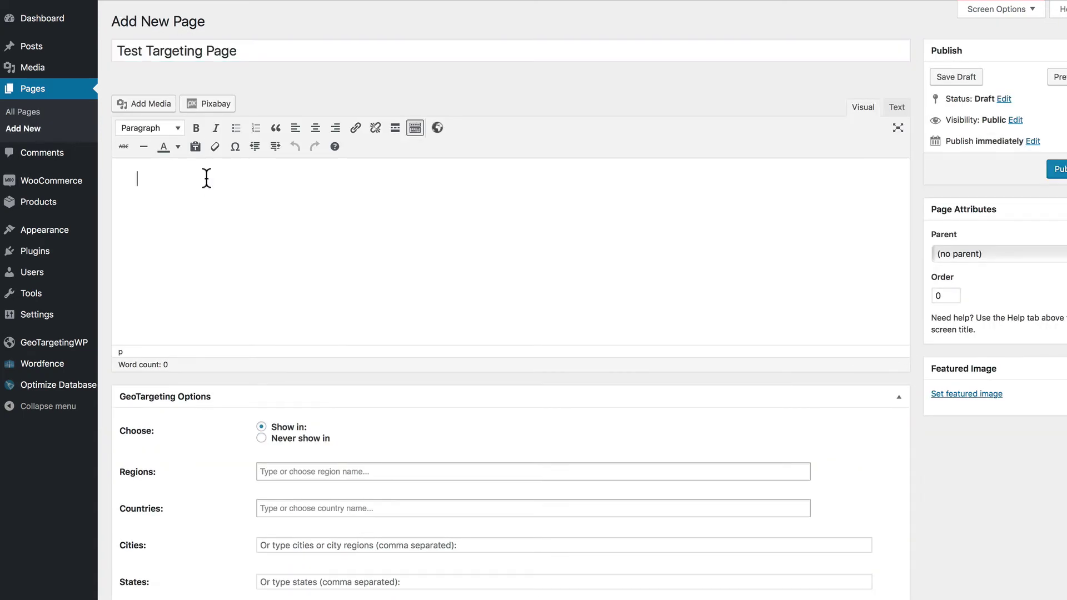
pyautogui.write('This is the content for my test page. I want it to only show for visitors who are from the United States of America.')
pyautogui.write('This is the content for my test page. I want it to only show for visitors who are from the United States of America.')
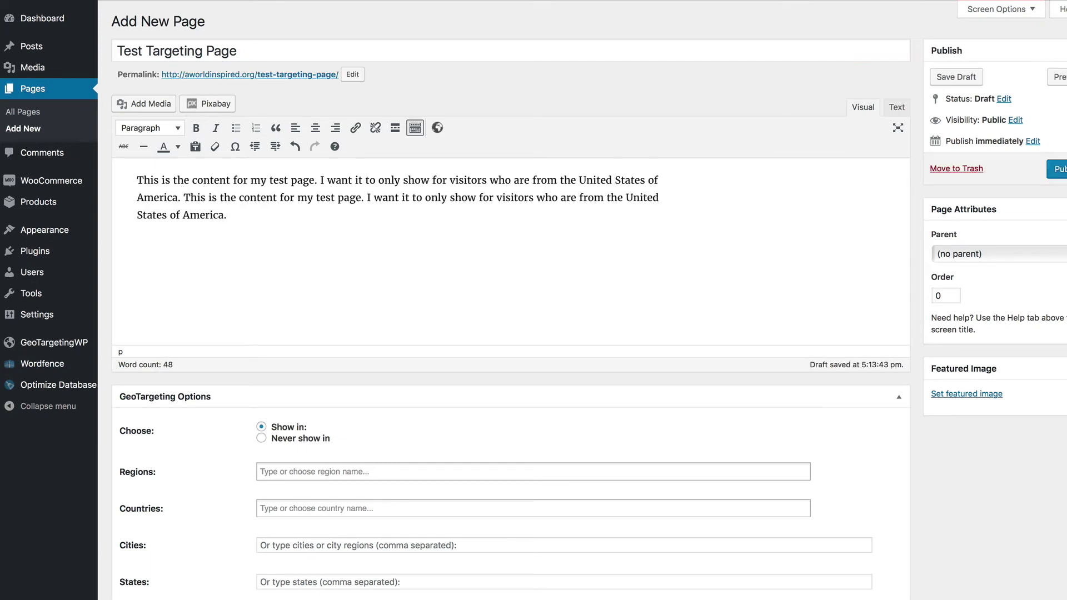
pyautogui.press('Return')
pyautogui.write('This is the content for my test page. I want it to only show for visitors who are from the United States of America.')
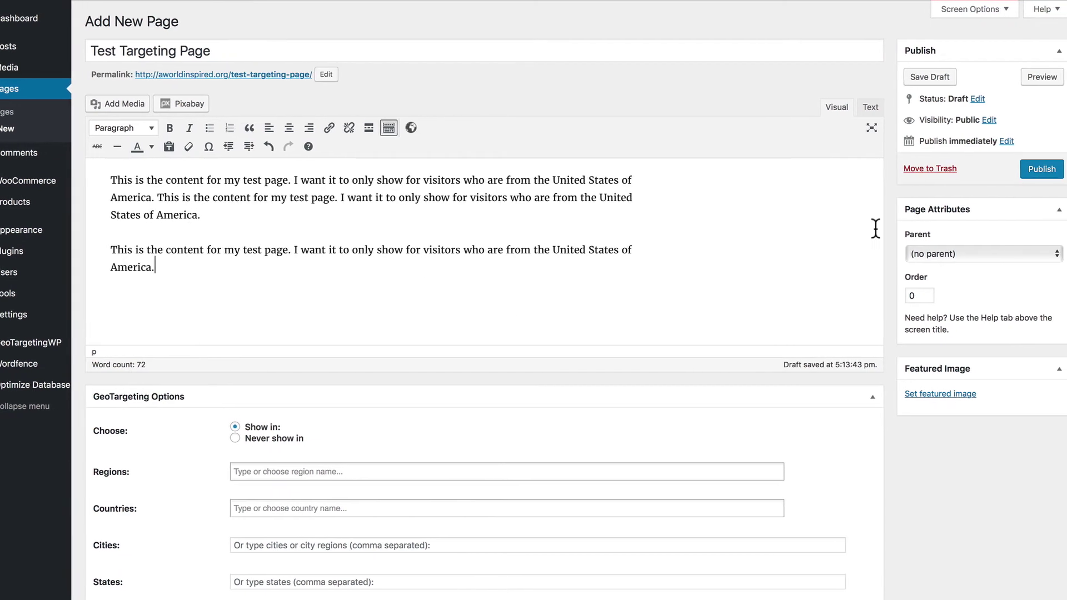
pyautogui.click(1028, 169)
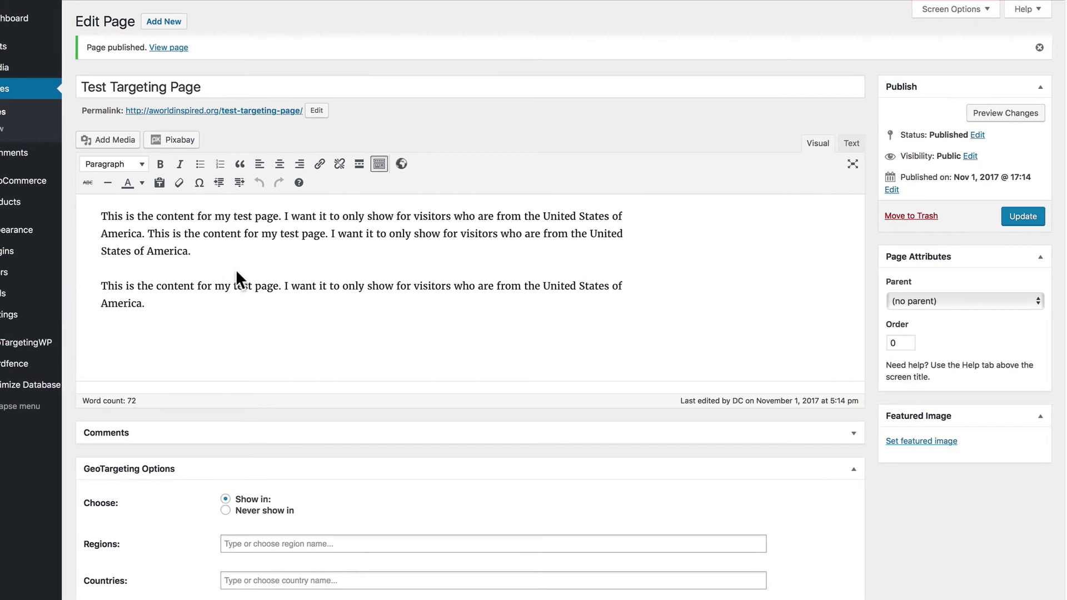
pyautogui.moveTo(143, 303); pyautogui.dragTo(133, 212)
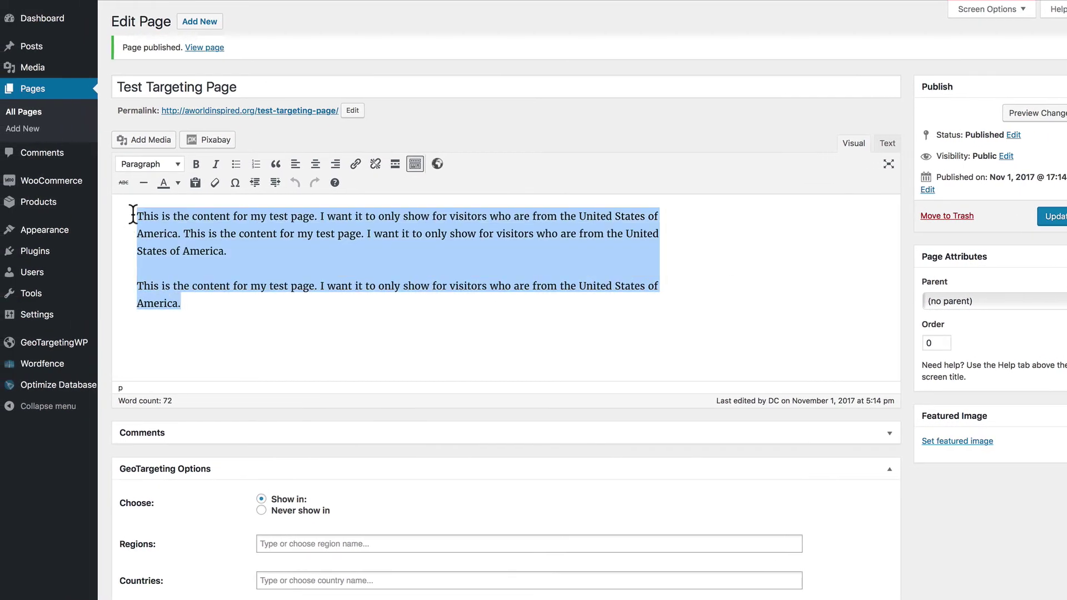
# Wrap the selected text in a [geot country="US"] shortcode for United States of America and update the page
pyautogui.click(438, 164)
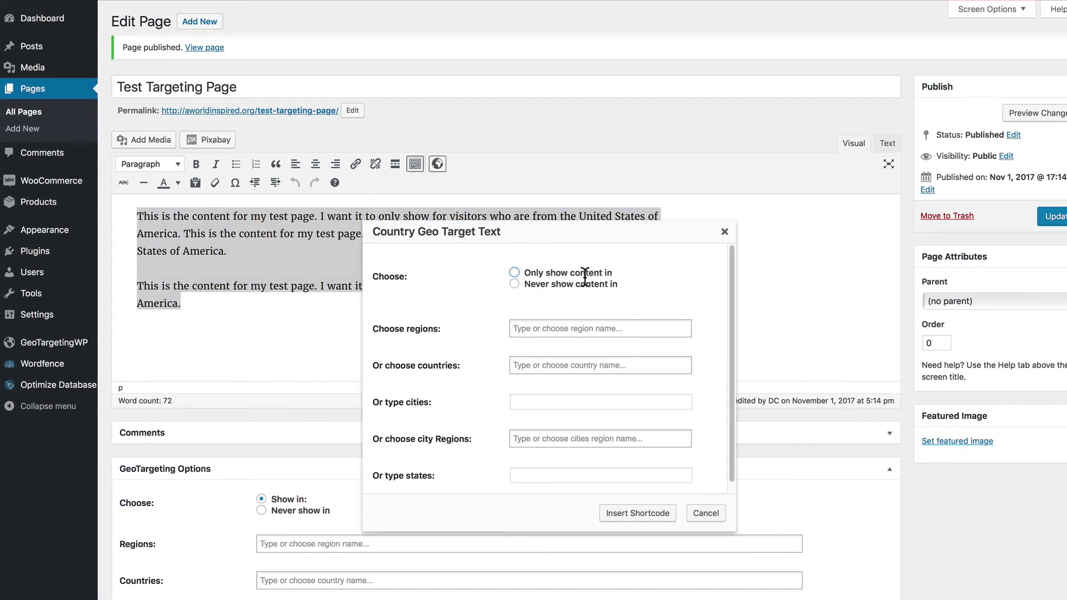
pyautogui.click(515, 271)
pyautogui.click(526, 362)
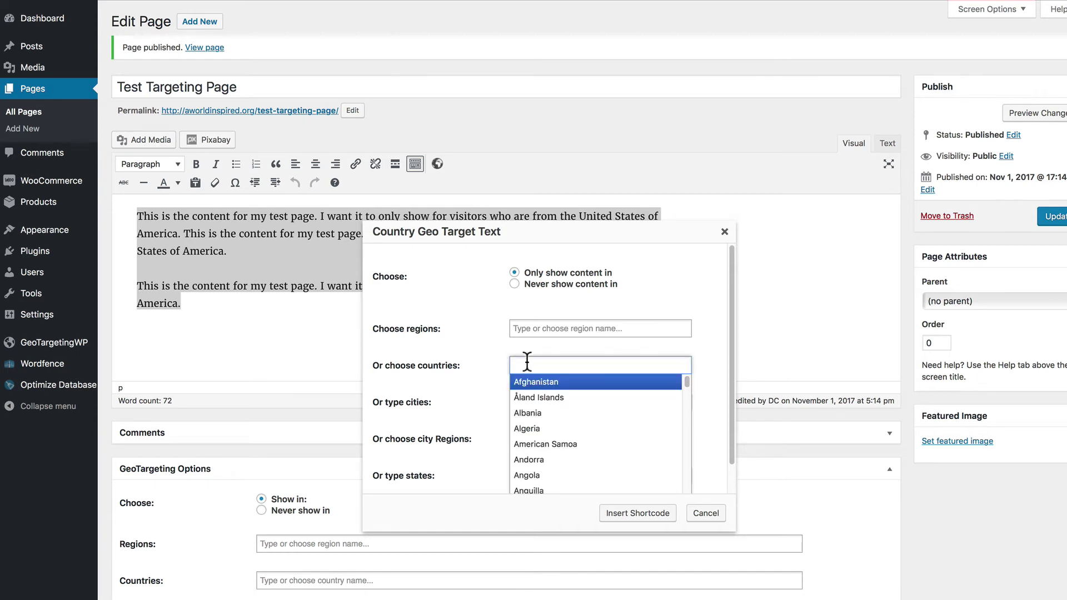
pyautogui.write('United')
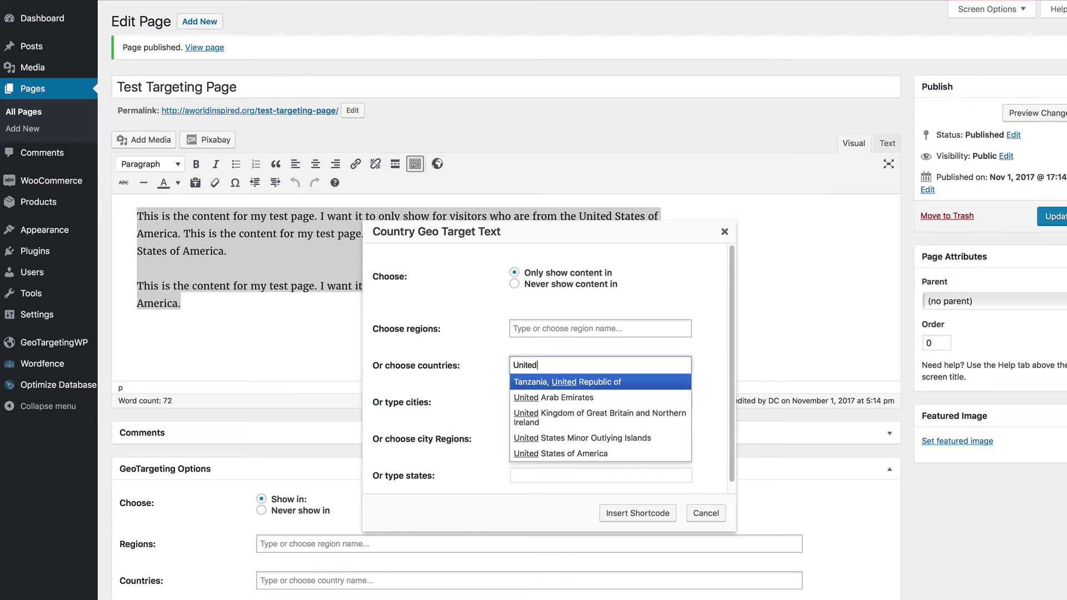
pyautogui.click(547, 454)
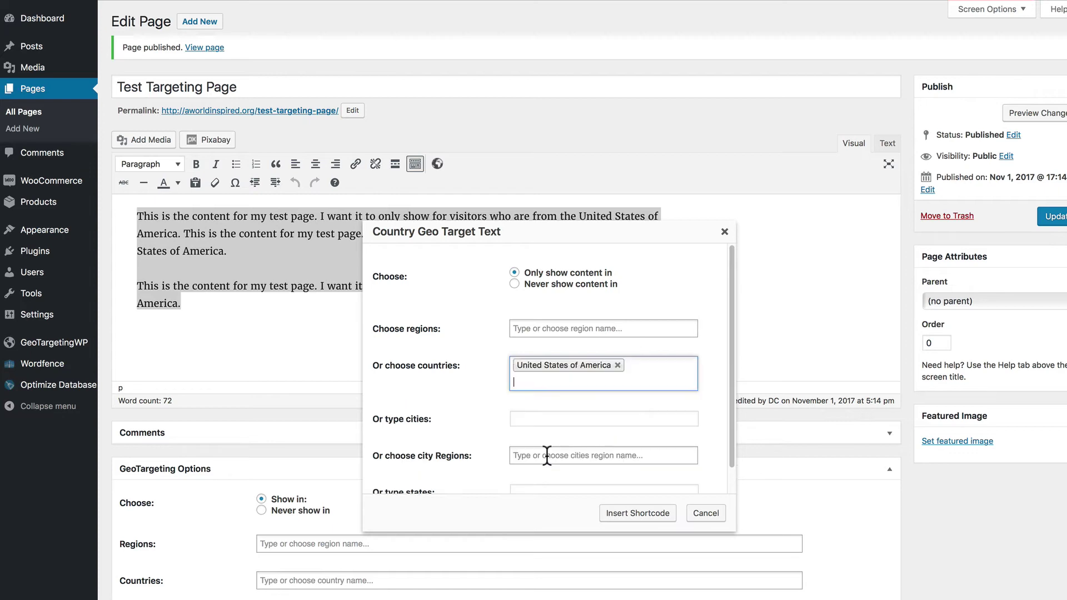
pyautogui.click(609, 512)
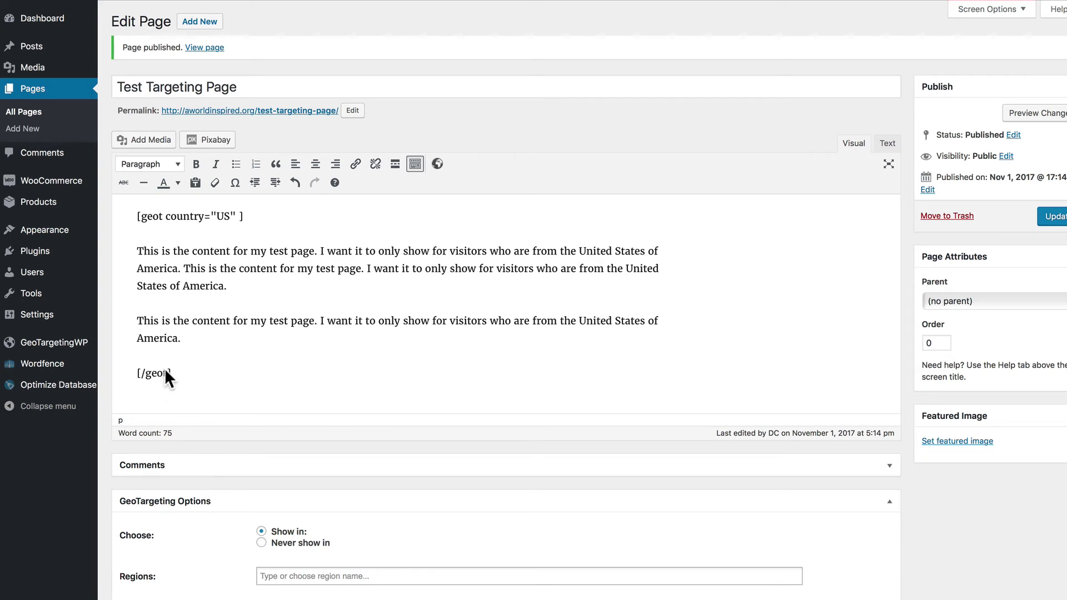
pyautogui.click(1032, 216)
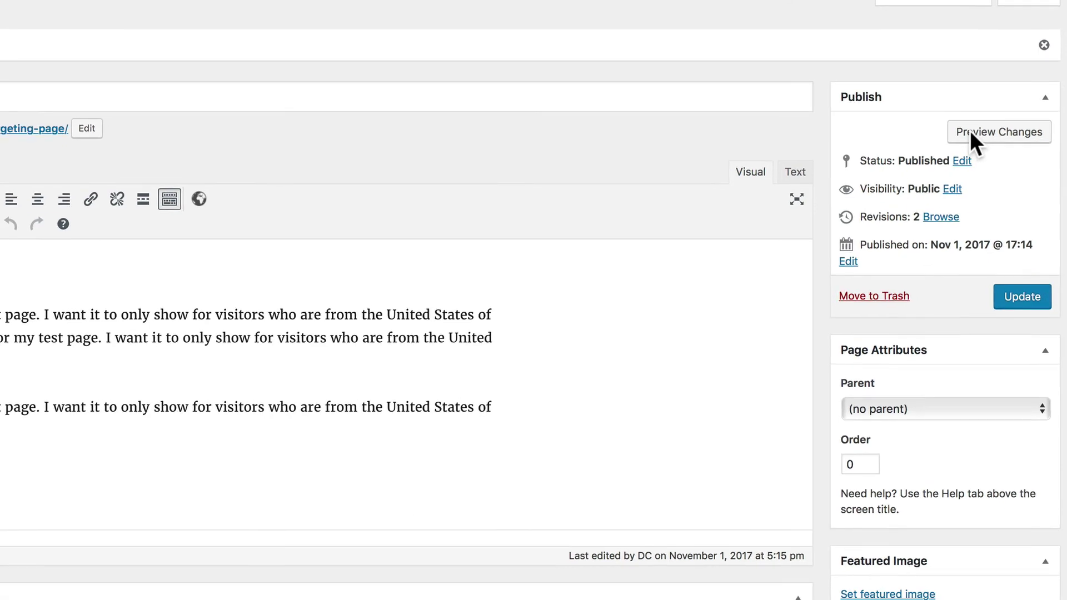
# Preview the page and switch the simulated visitor country from Burundi to United States of America, then Canada
pyautogui.click(969, 131)
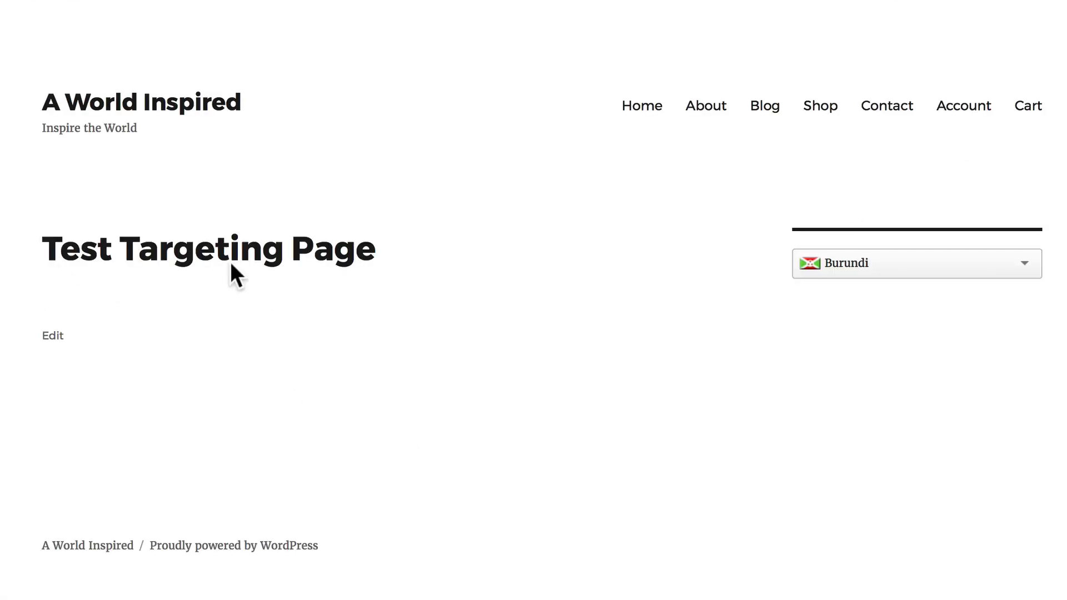
pyautogui.click(900, 263)
pyautogui.click(883, 269)
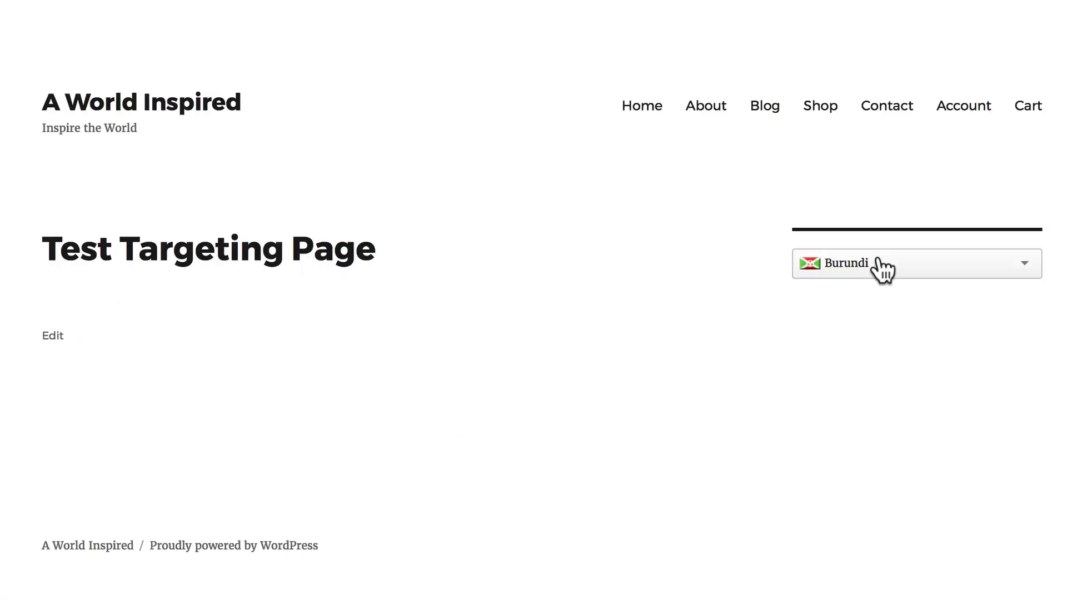
pyautogui.click(855, 265)
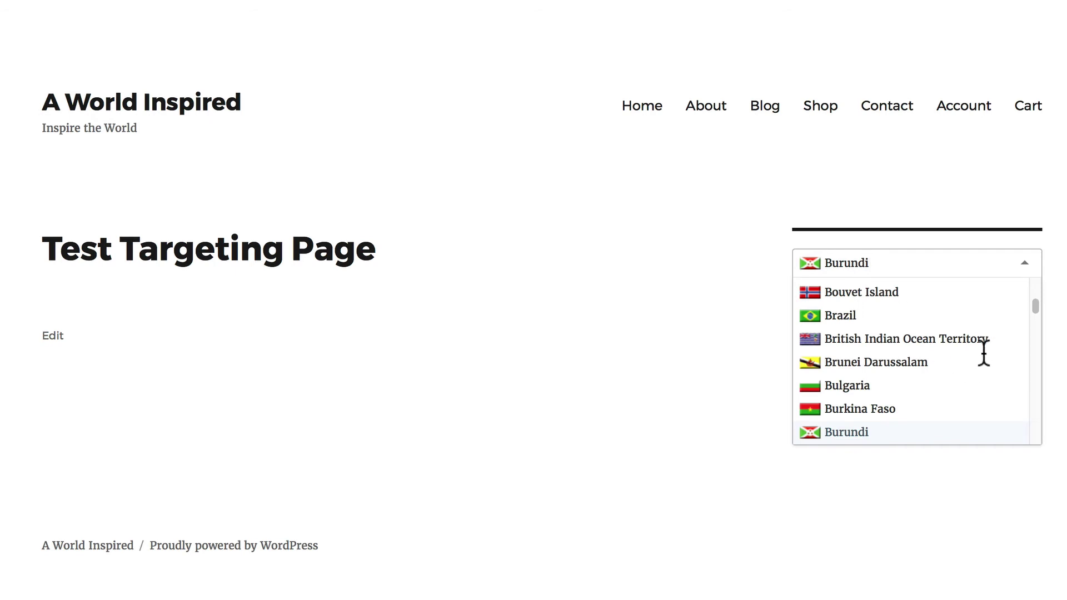
pyautogui.moveTo(1033, 305); pyautogui.dragTo(1028, 431)
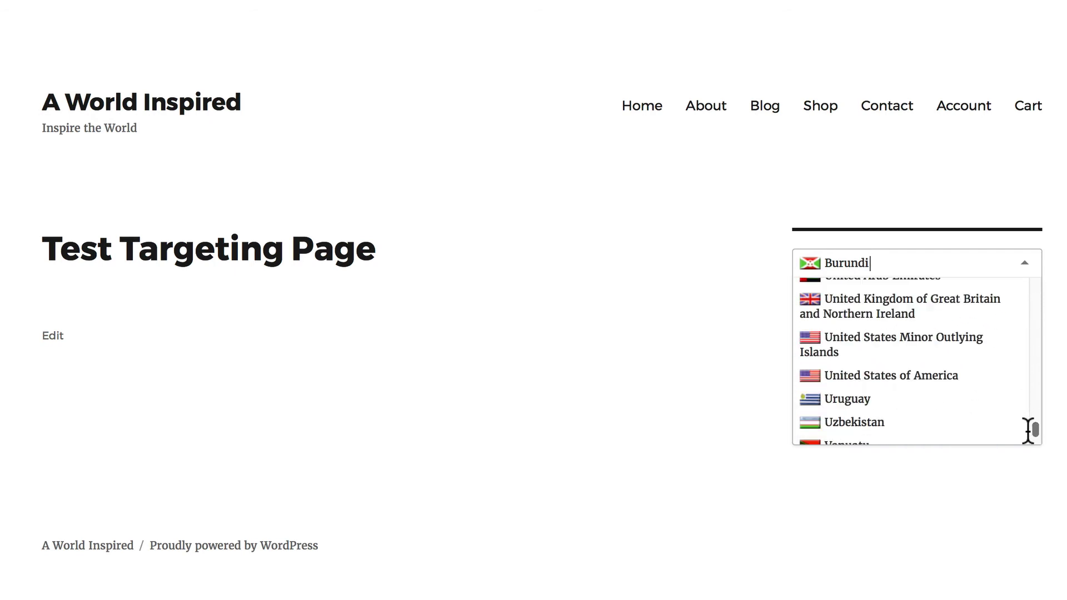
pyautogui.click(895, 376)
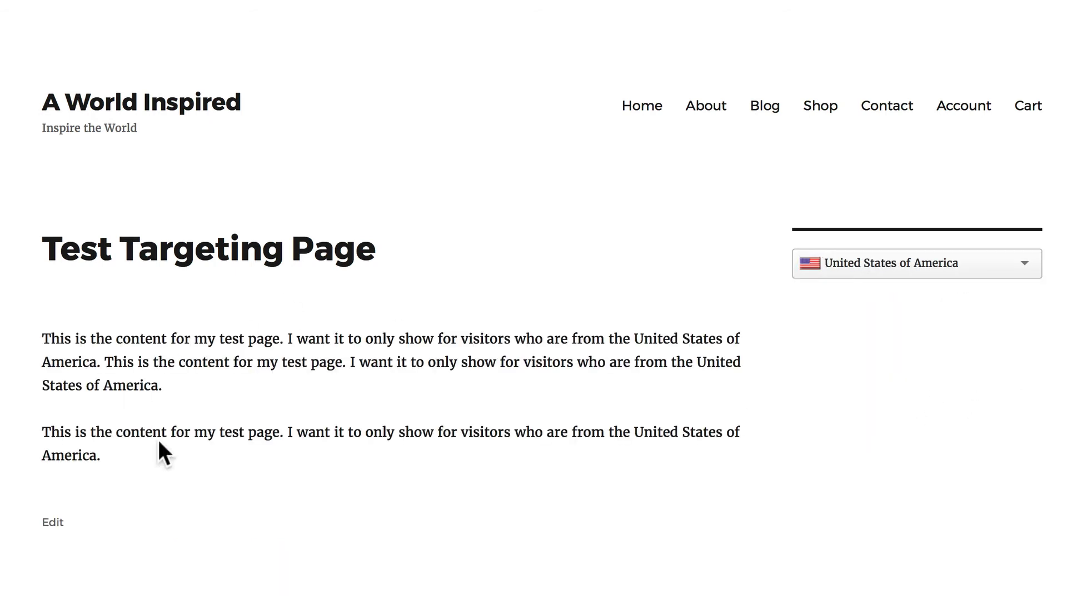
pyautogui.click(932, 265)
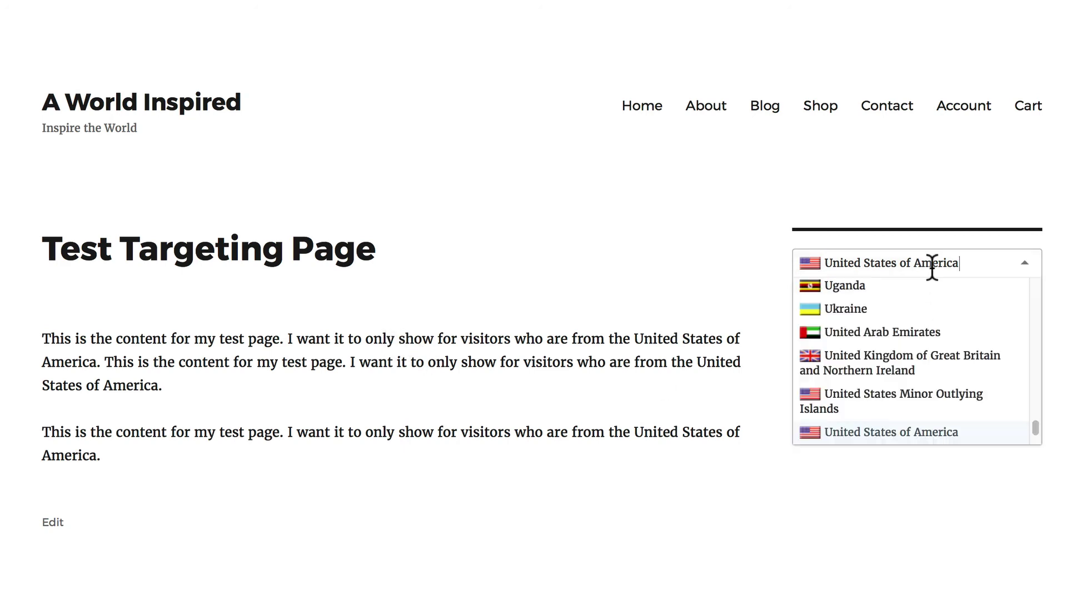
pyautogui.moveTo(1030, 420); pyautogui.dragTo(1000, 305)
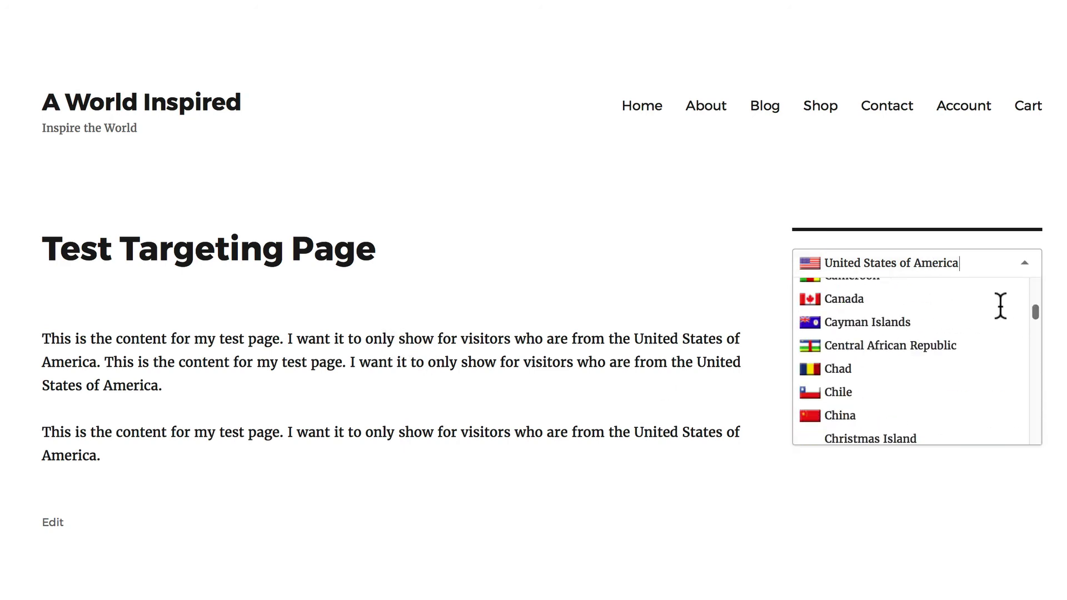
pyautogui.click(833, 302)
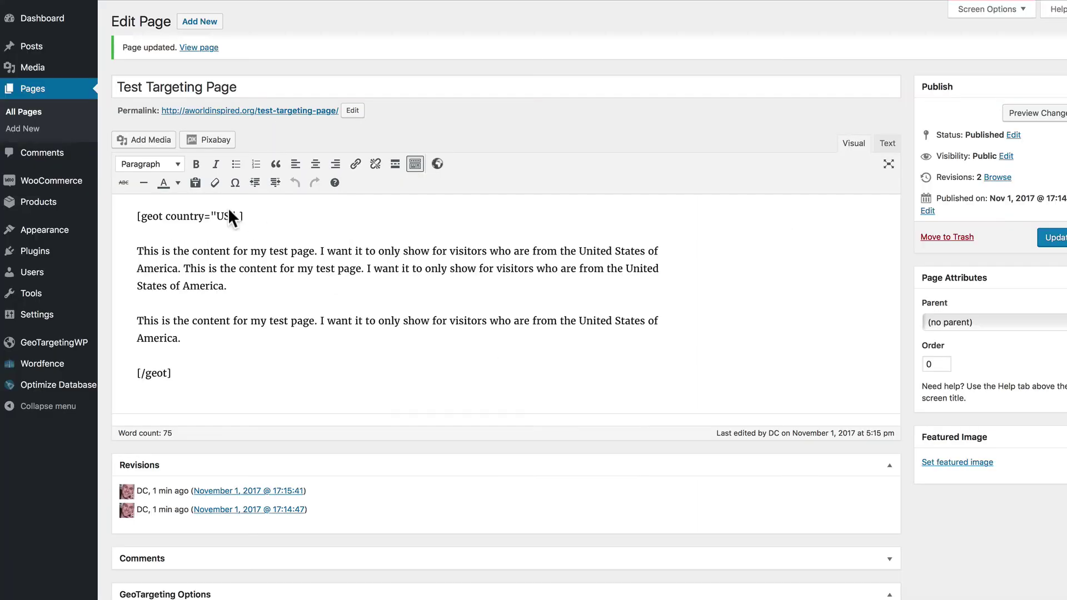
# Scroll down to the GeoTargeting Options box in the Test Targeting Page editor and back up
pyautogui.scroll(-5, 167, 558)
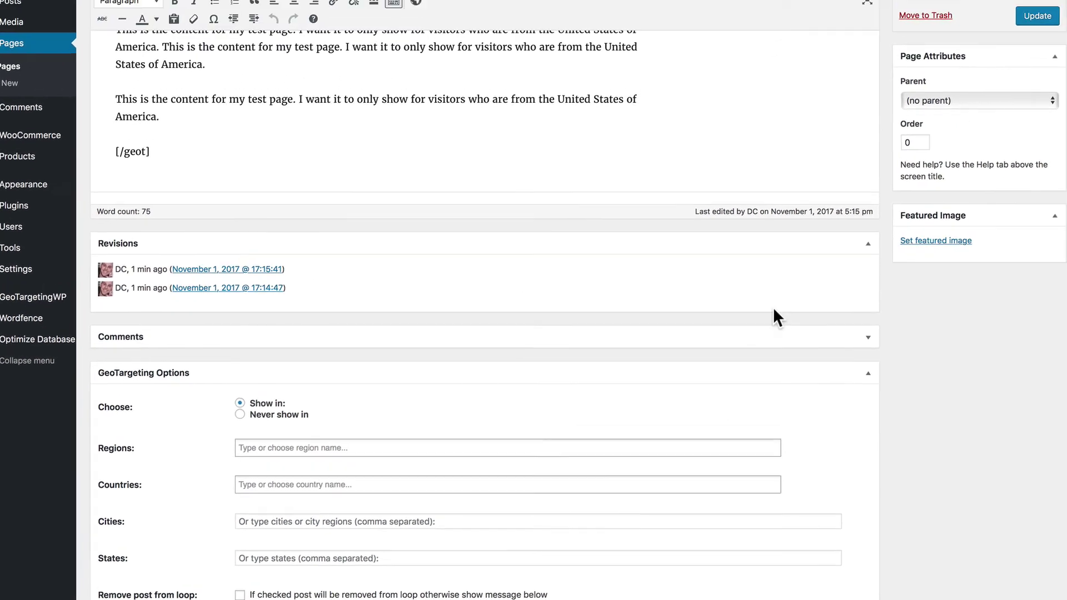
pyautogui.scroll(3, 856, 156)
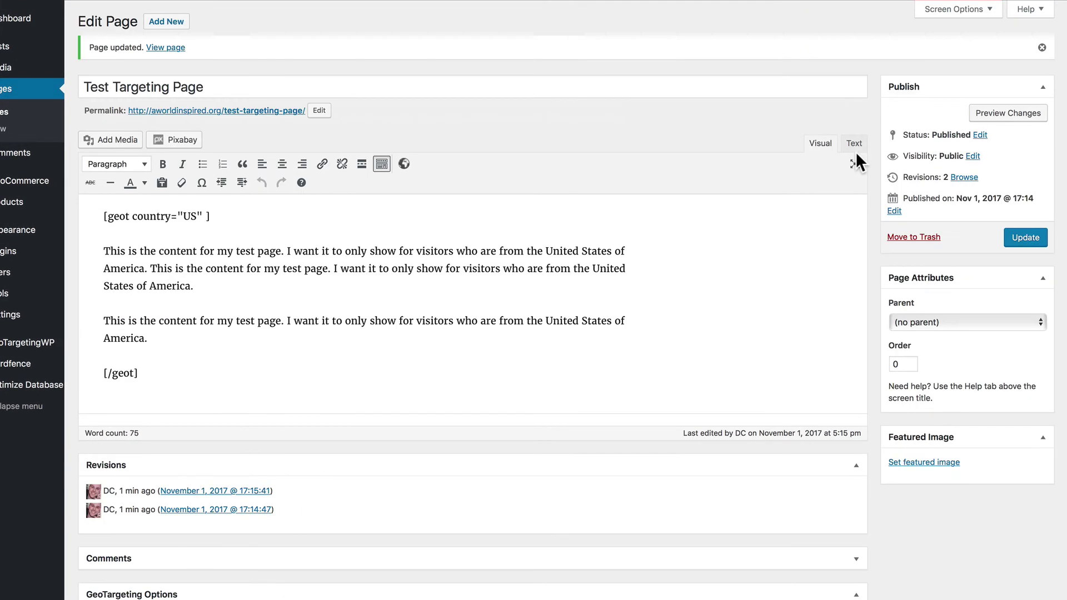
# Preview the page again and load the test URL with ?geot_debug=US appended
pyautogui.click(989, 113)
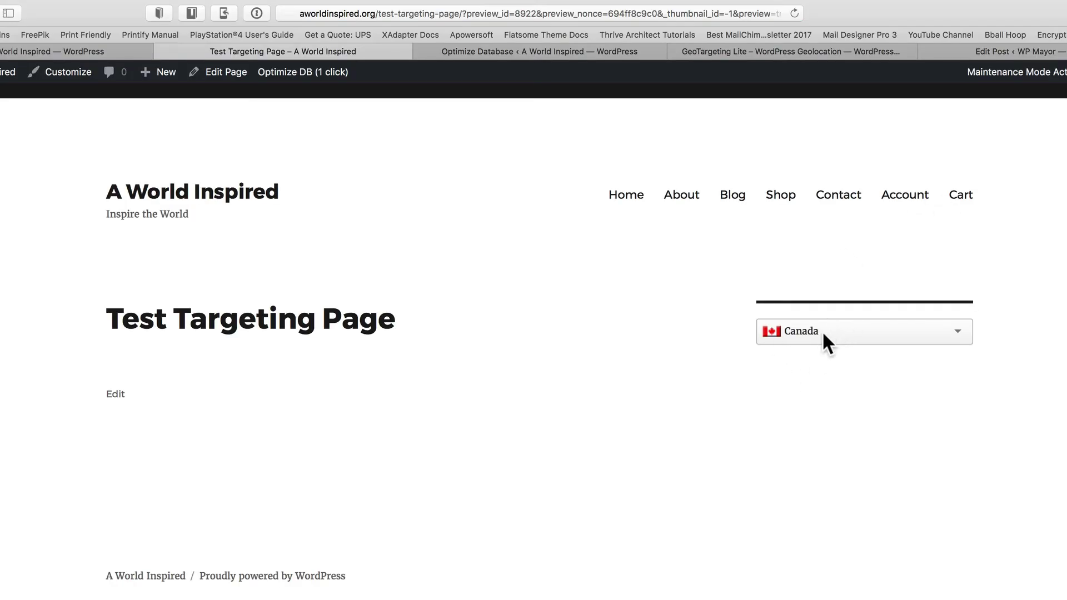
pyautogui.click(579, 11)
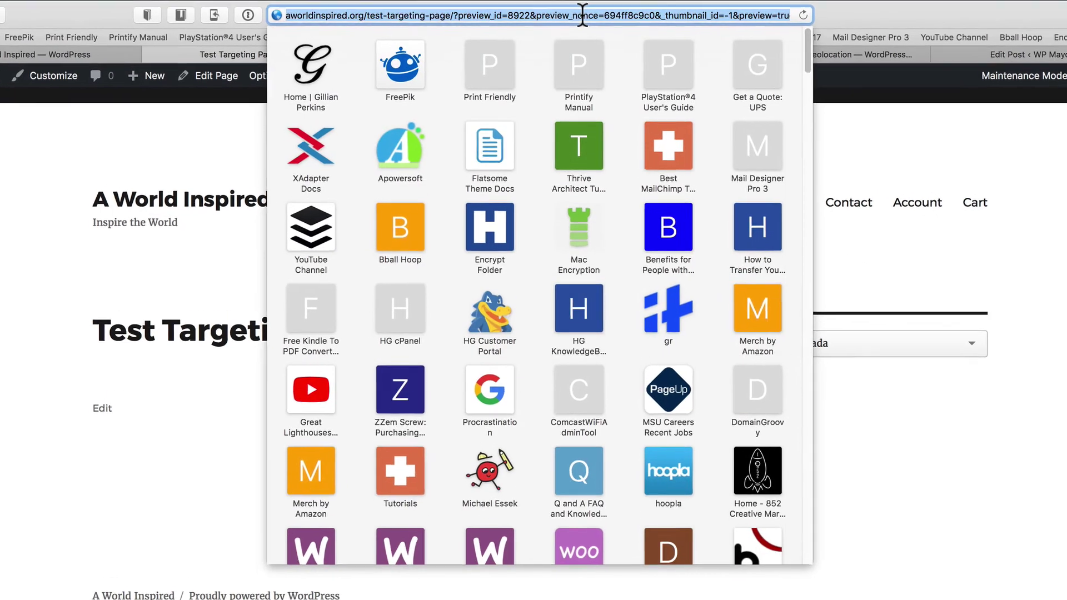
pyautogui.write('http://aworldinspired.org/test/?geot_debug=US')
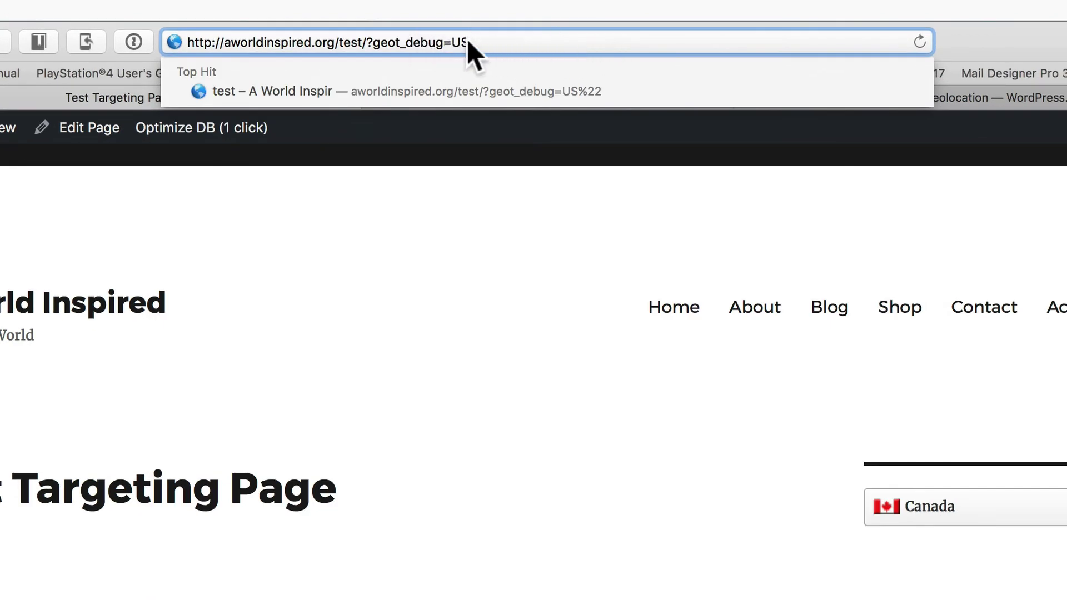
pyautogui.press('Return')
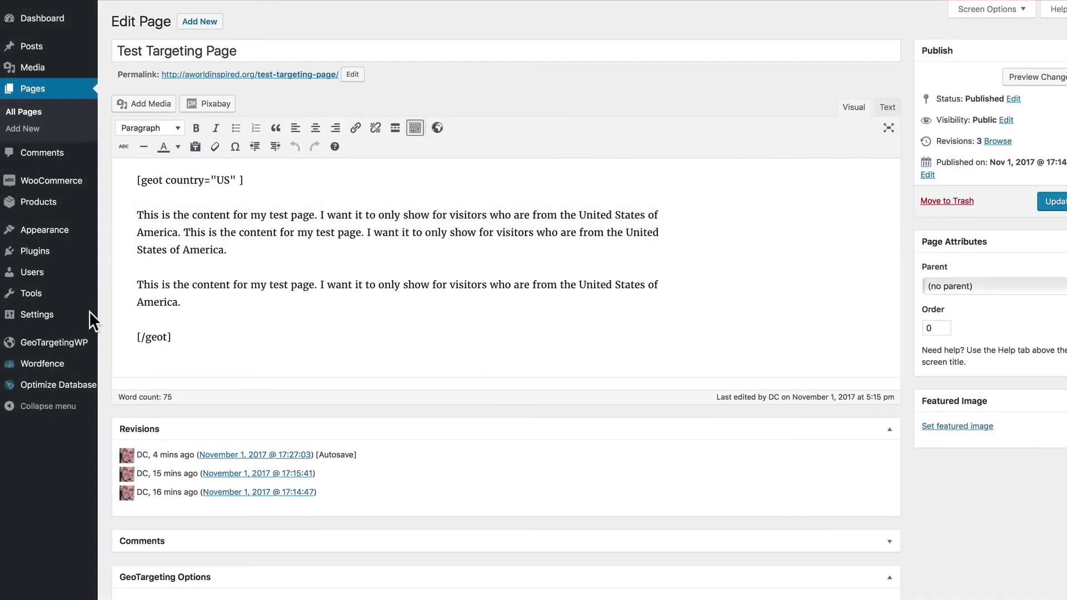
# In GeoTargetingWP settings, create a country region named North America containing United States of America
pyautogui.click(72, 343)
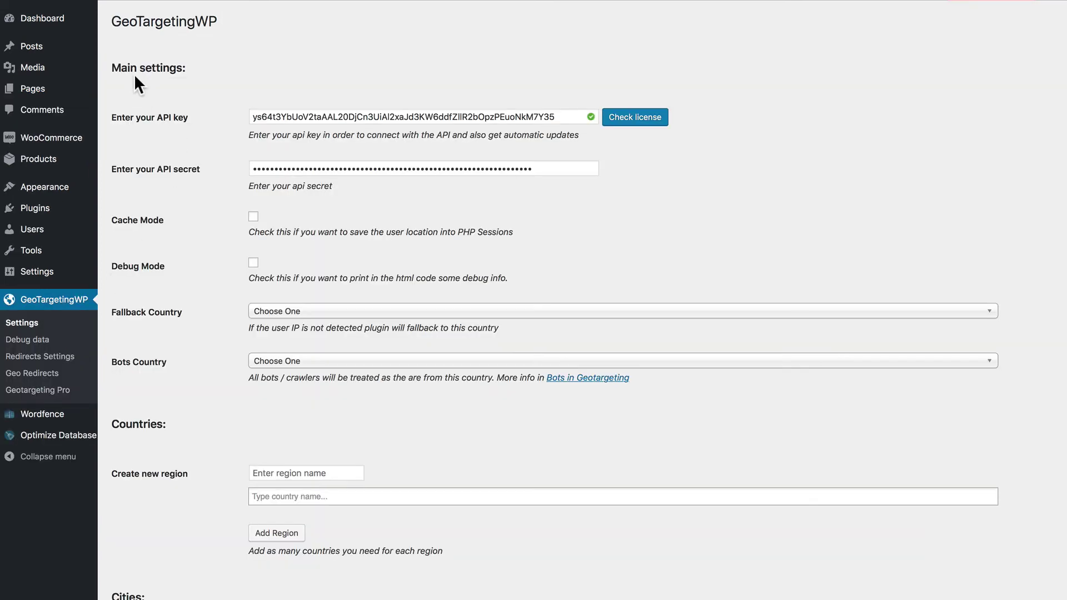
pyautogui.scroll(-6, 203, 181)
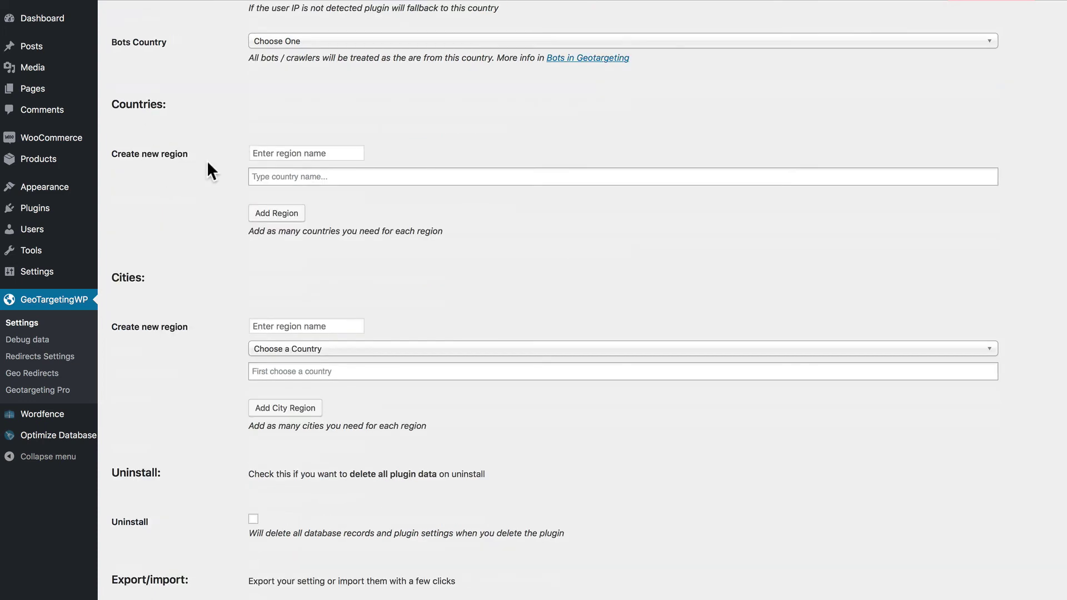
pyautogui.click(275, 154)
pyautogui.write('North America')
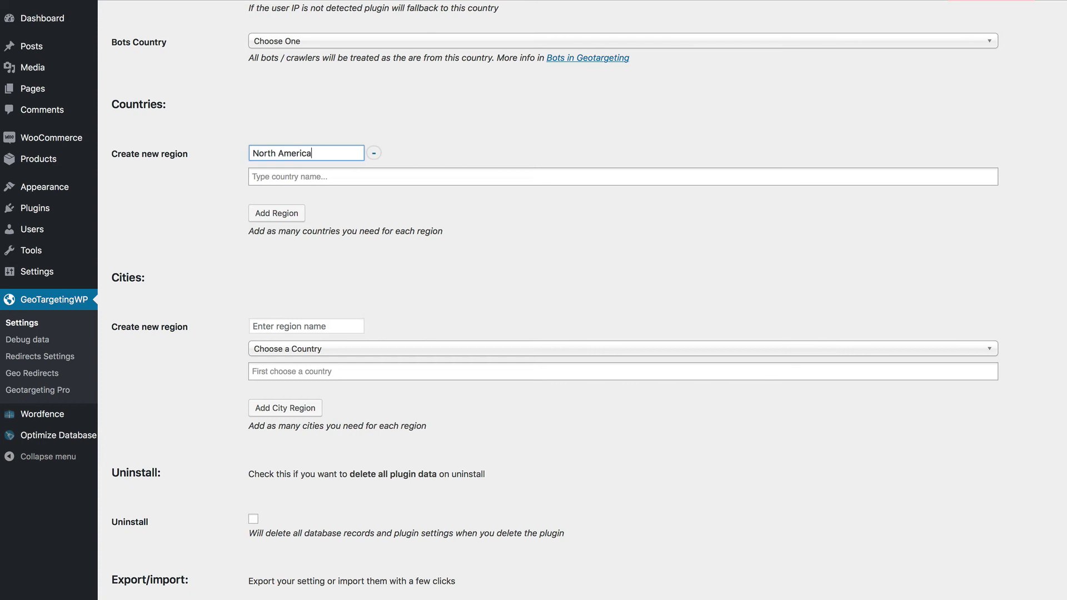
pyautogui.click(255, 177)
pyautogui.write('United')
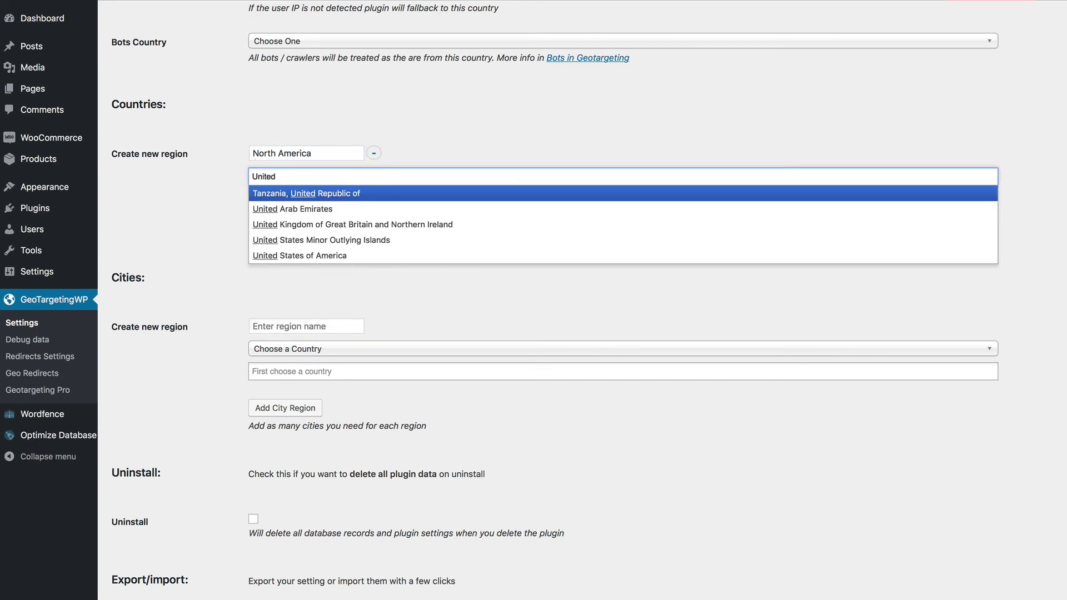
pyautogui.click(283, 255)
# Add Canada and Mexico to the North America region and add a blank region row
pyautogui.click(385, 174)
pyautogui.write('Can')
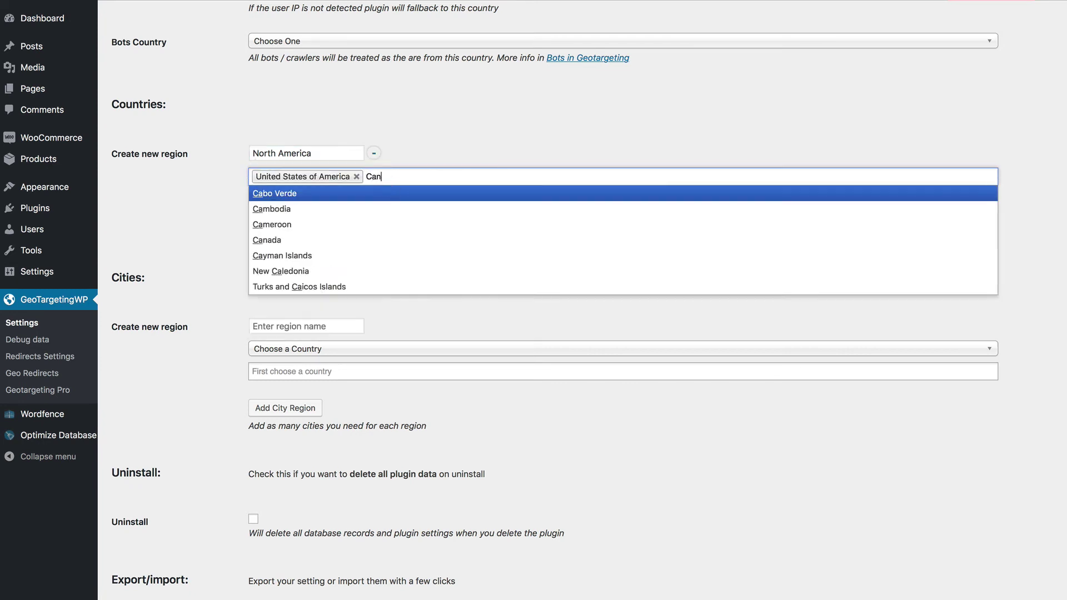
pyautogui.write('a')
pyautogui.click(275, 193)
pyautogui.click(424, 178)
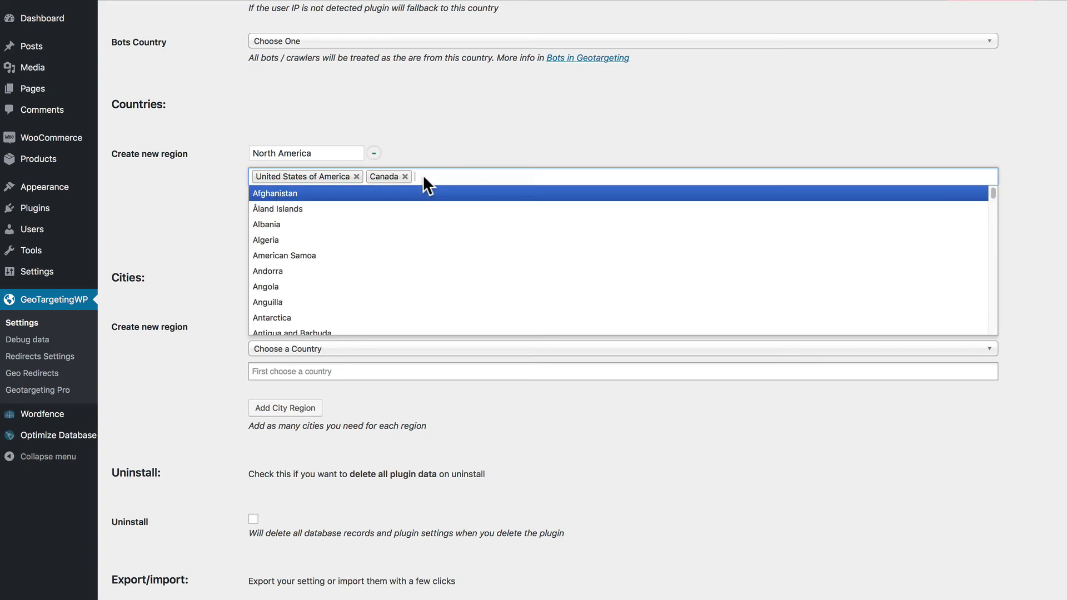
pyautogui.write('Mexi')
pyautogui.click(275, 193)
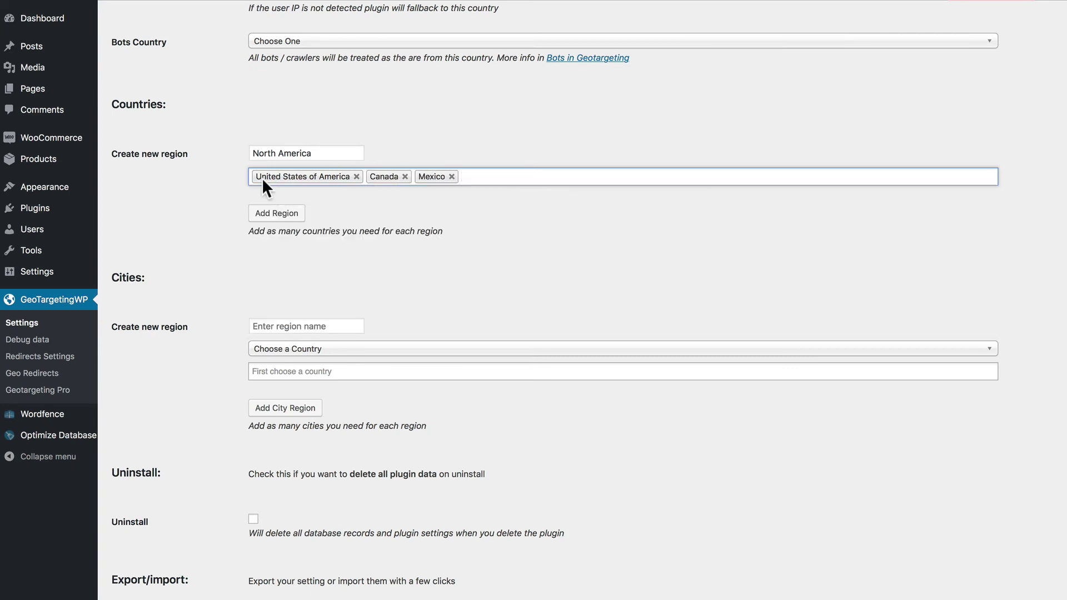
pyautogui.click(299, 217)
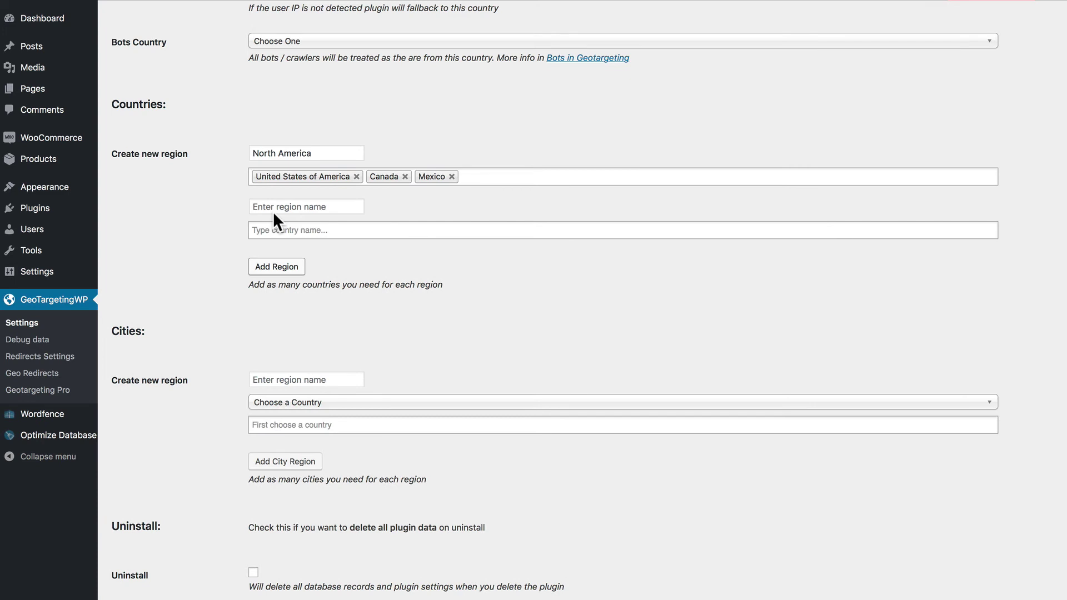
# Start a city region named Midwest with United States of America as its country
pyautogui.scroll(-2, 317, 339)
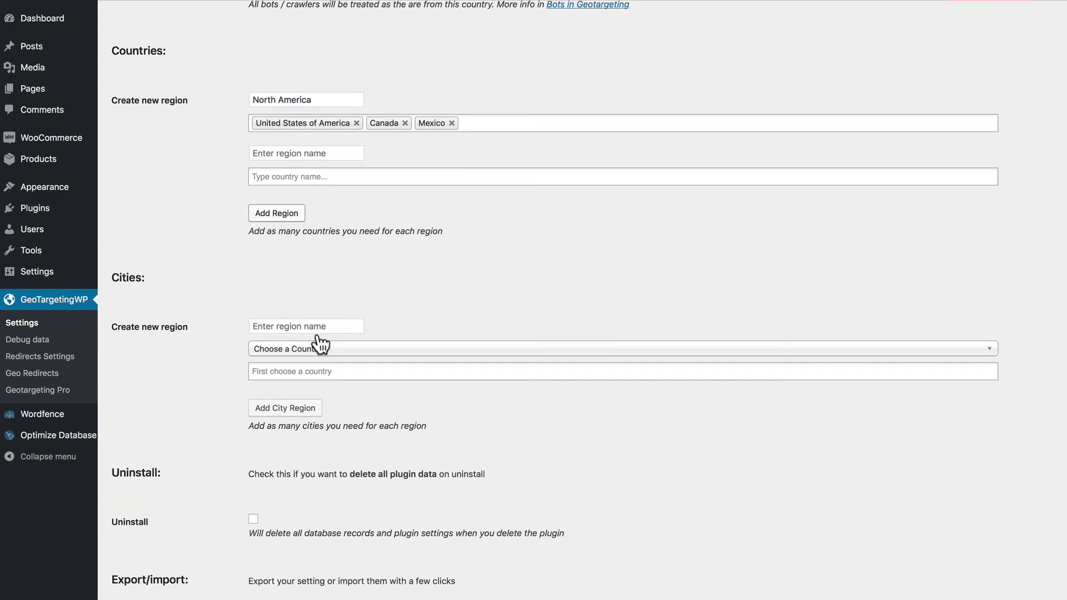
pyautogui.click(294, 327)
pyautogui.write('Midwest')
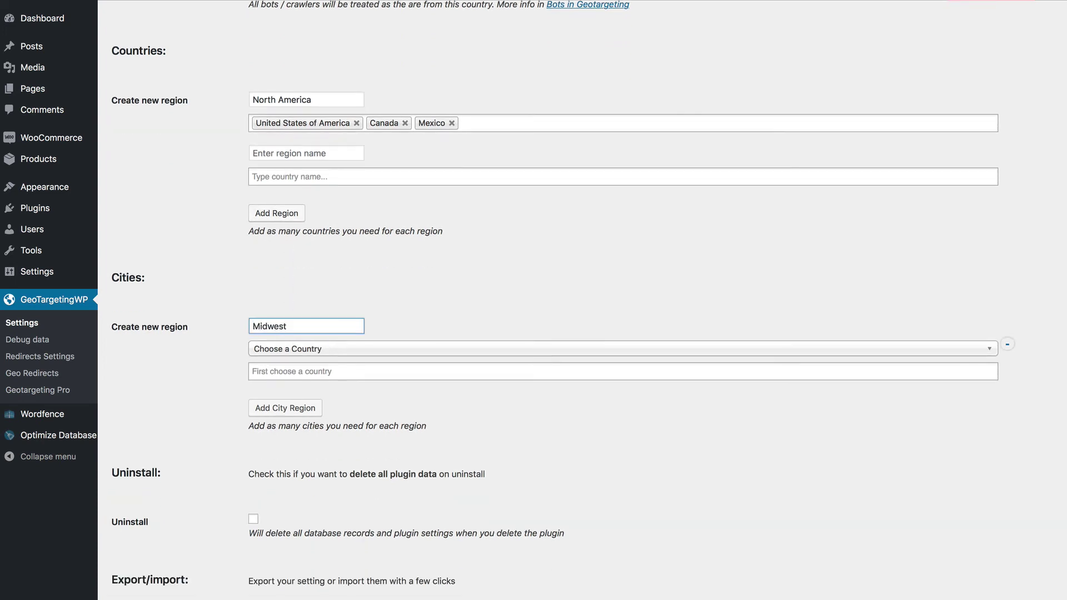
pyautogui.click(305, 348)
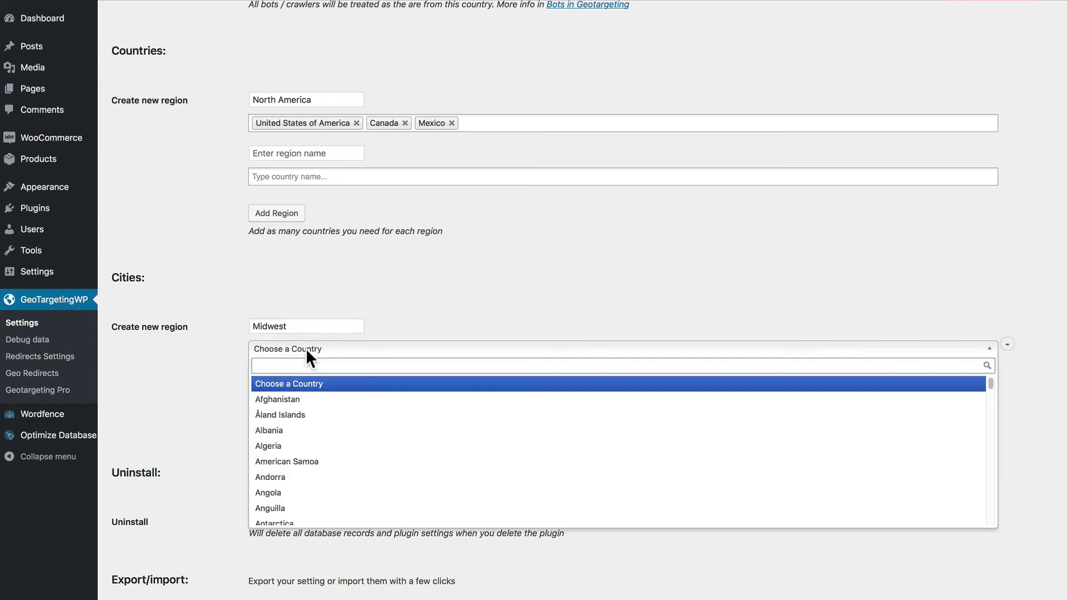
pyautogui.write('United')
pyautogui.click(327, 443)
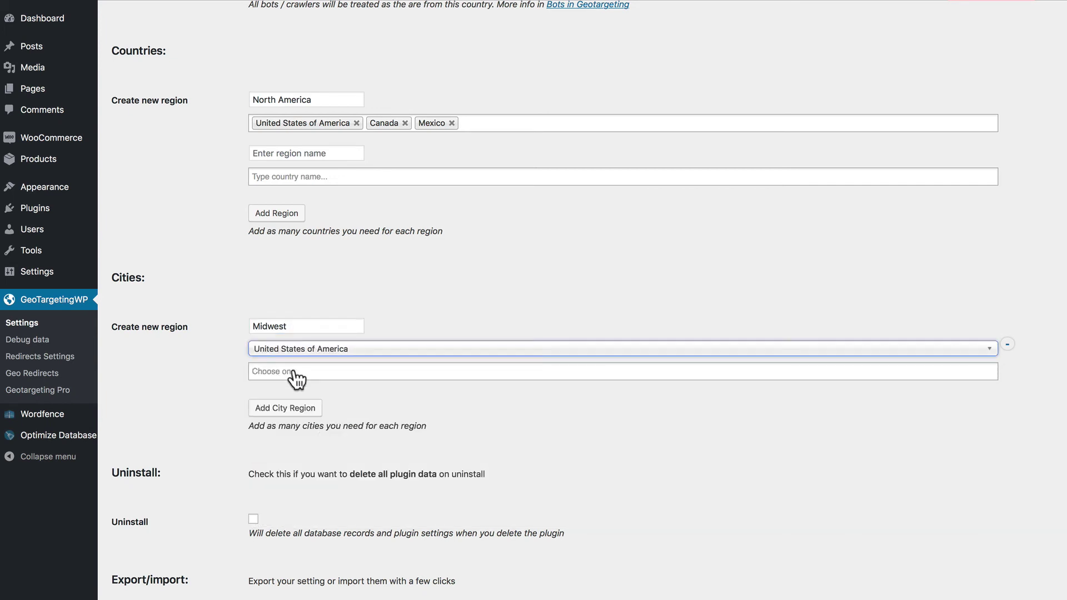
# Add Chicago, Columbus, Indianapolis, Detroit and Milwaukee as cities of the Midwest region
pyautogui.click(296, 372)
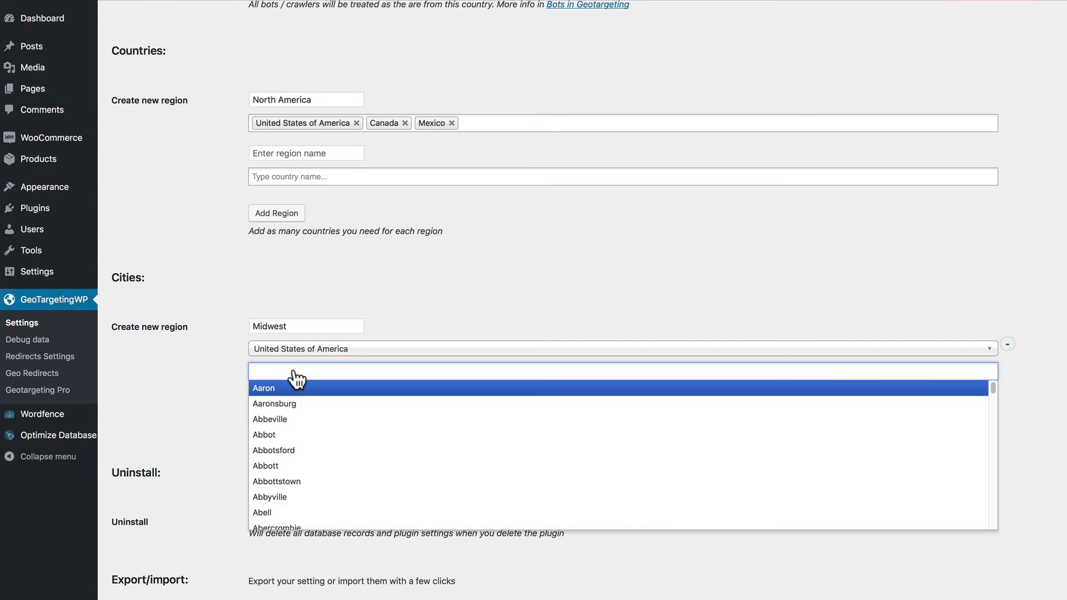
pyautogui.write('Chicago')
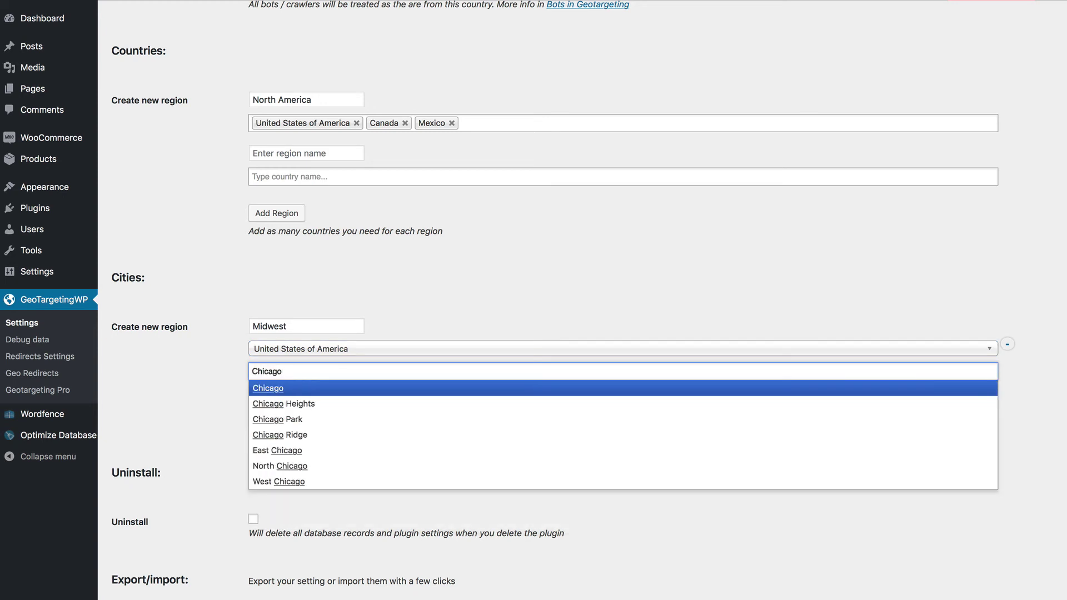
pyautogui.click(275, 388)
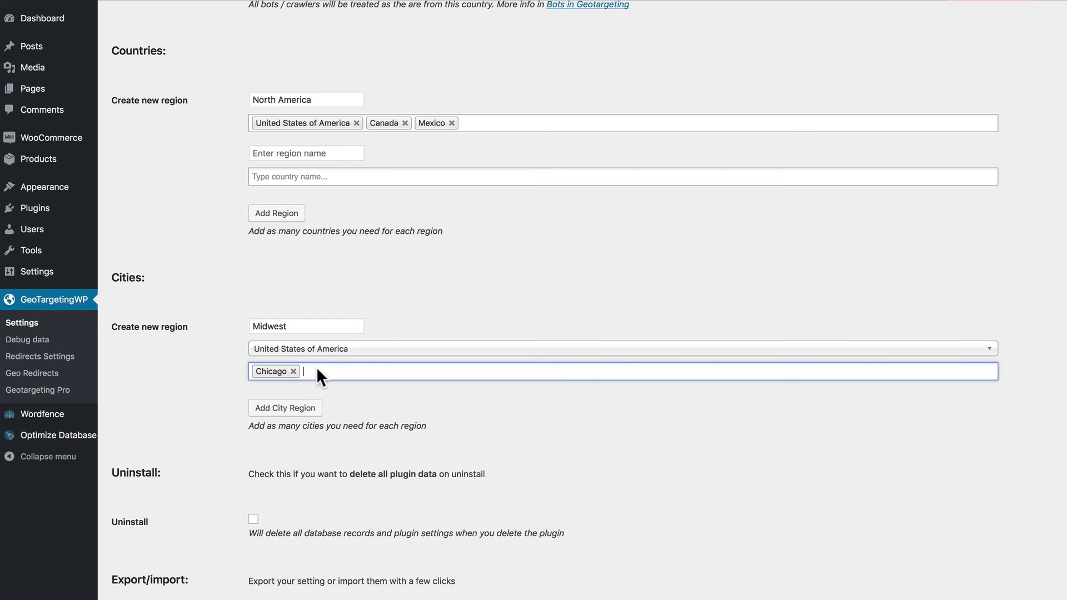
pyautogui.click(316, 371)
pyautogui.write('Colu')
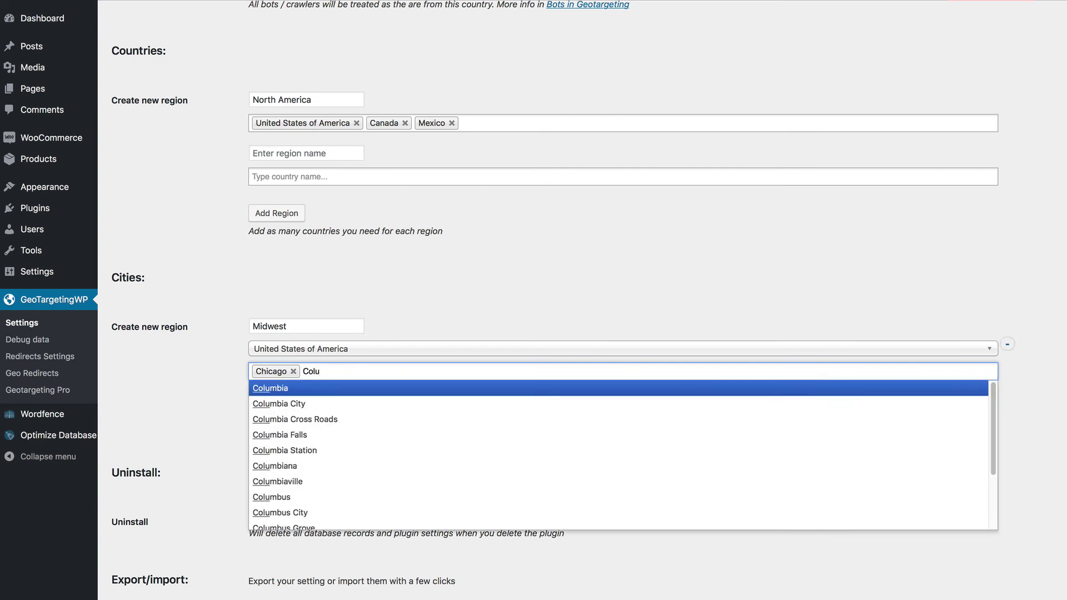
pyautogui.click(278, 496)
pyautogui.click(375, 371)
pyautogui.write('I')
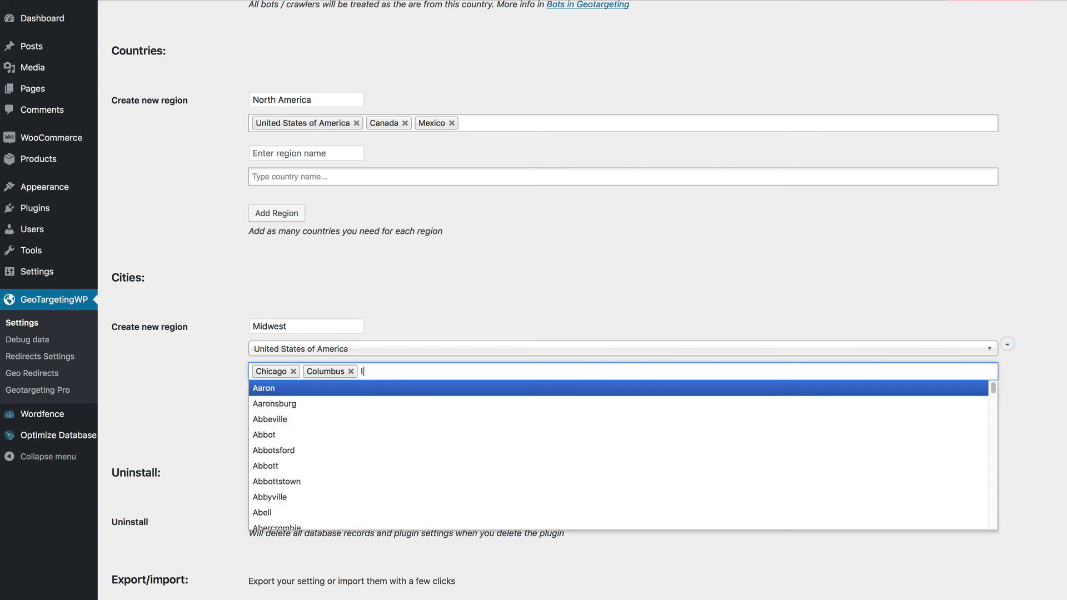
pyautogui.write('ndiana')
pyautogui.click(264, 403)
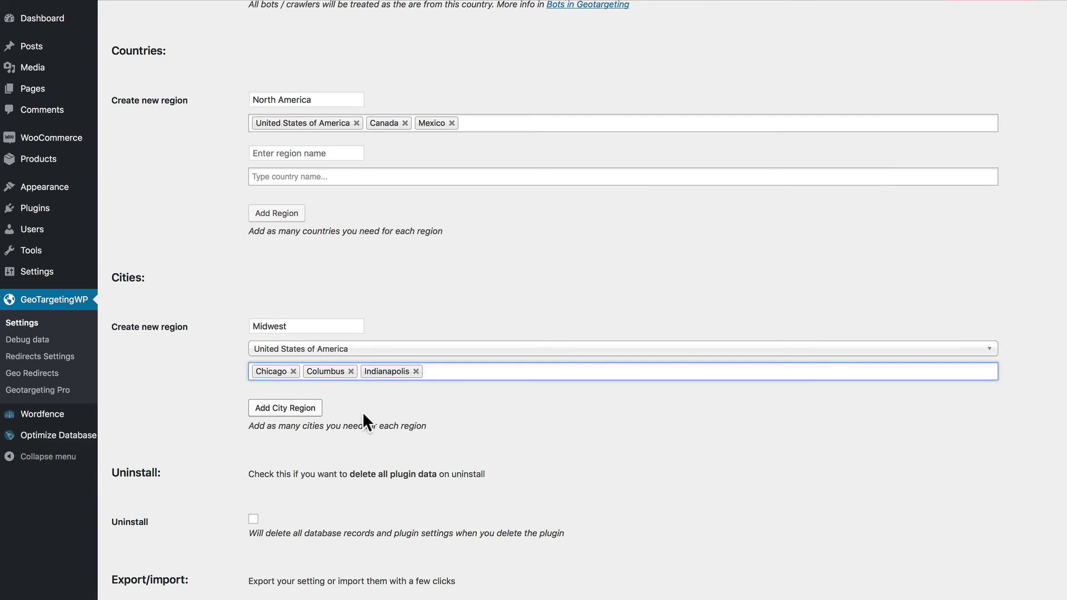
pyautogui.click(446, 371)
pyautogui.write('Det')
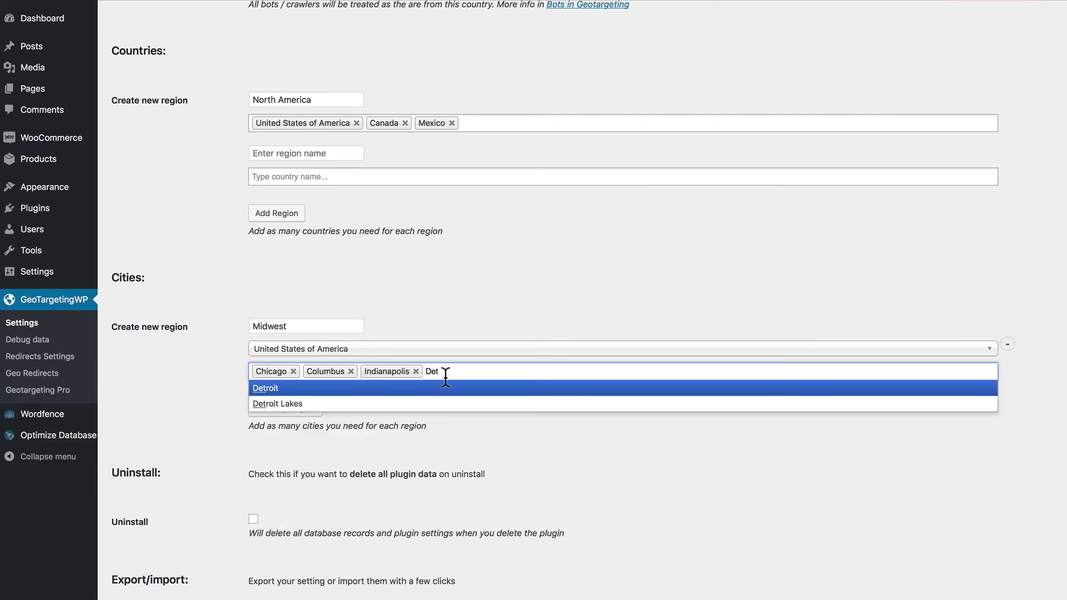
pyautogui.click(262, 388)
pyautogui.click(481, 371)
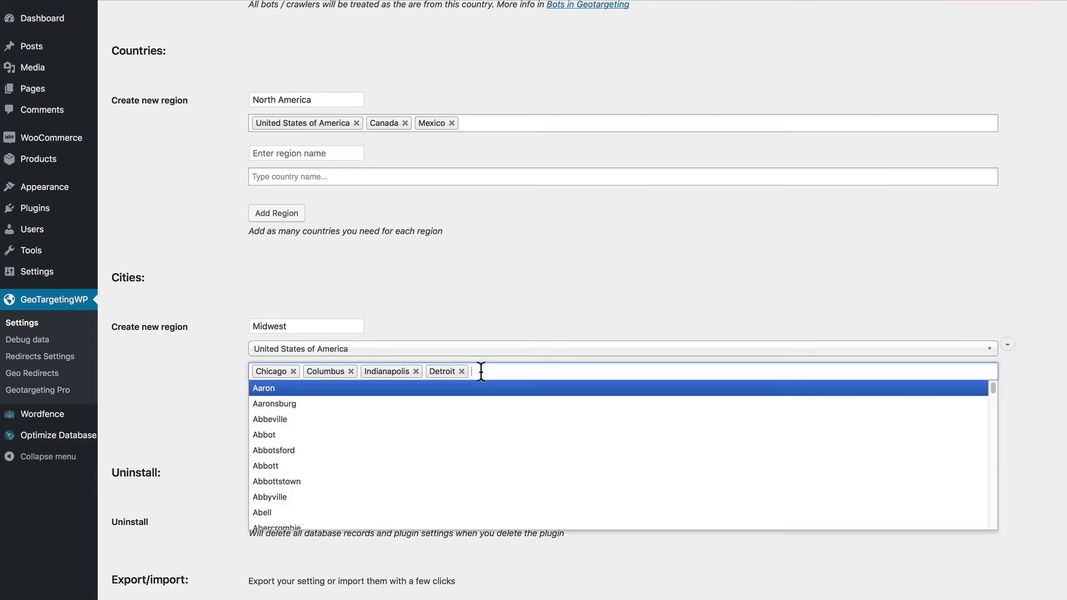
pyautogui.write('Milwa')
pyautogui.click(269, 388)
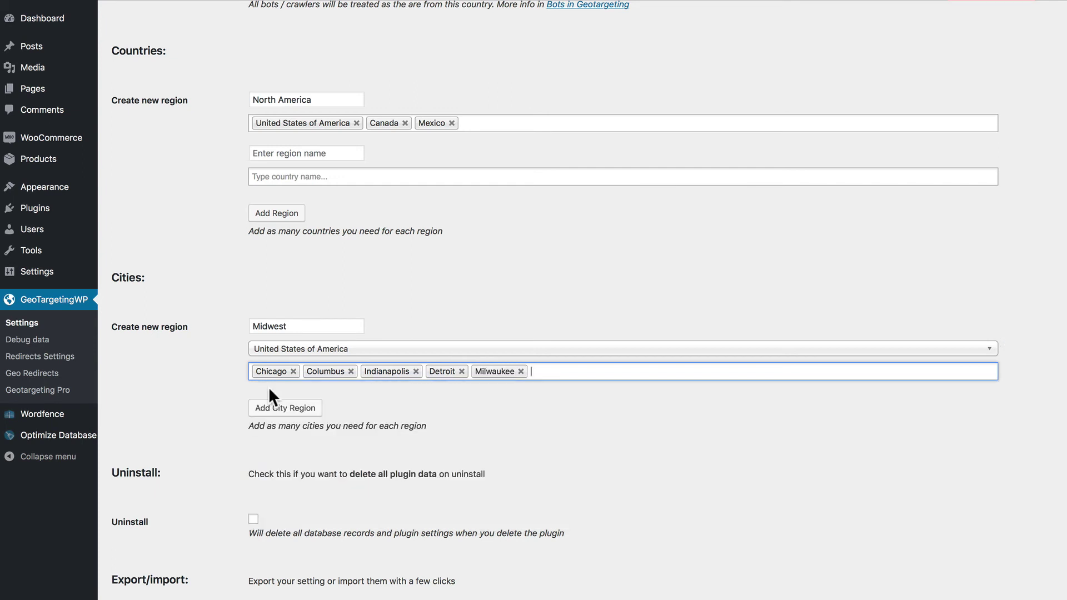
pyautogui.scroll(-5, 221, 515)
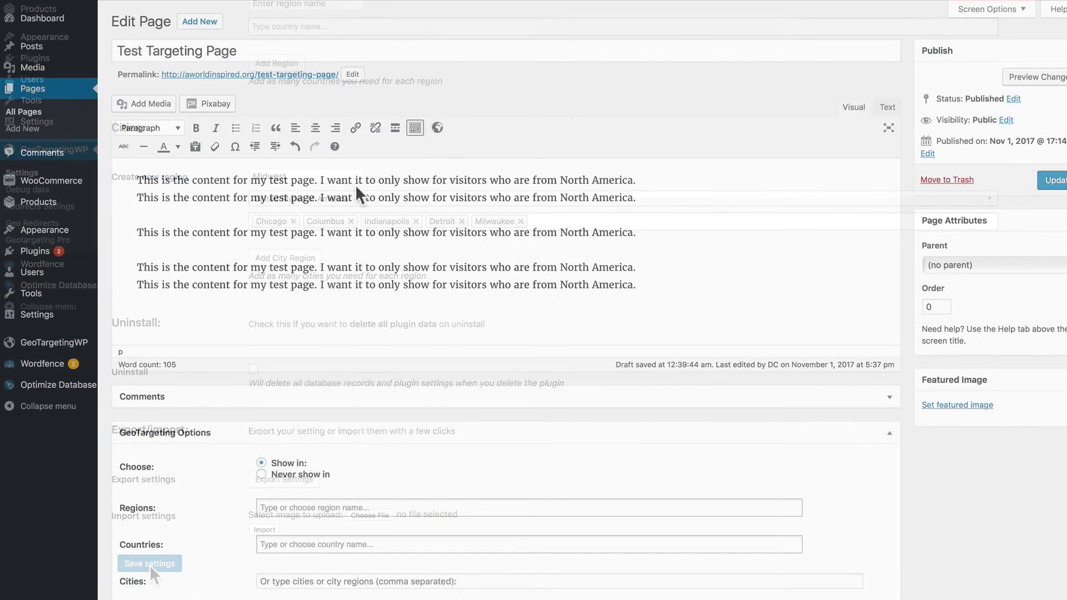
# Wrap all the page text in a geot shortcode set to only show in the North America region
pyautogui.moveTo(643, 286); pyautogui.dragTo(135, 171)
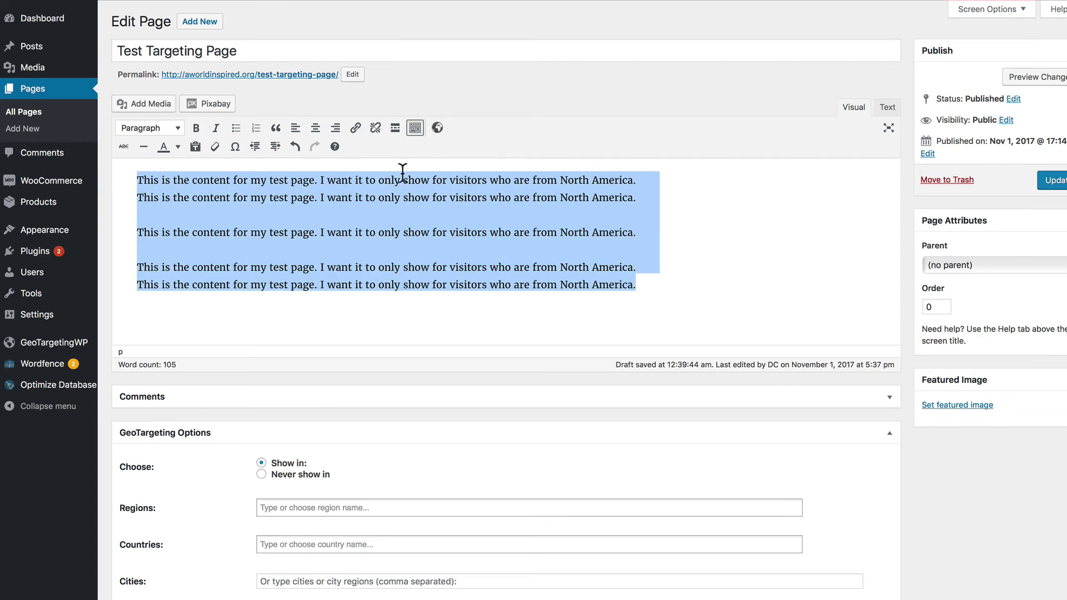
pyautogui.click(437, 128)
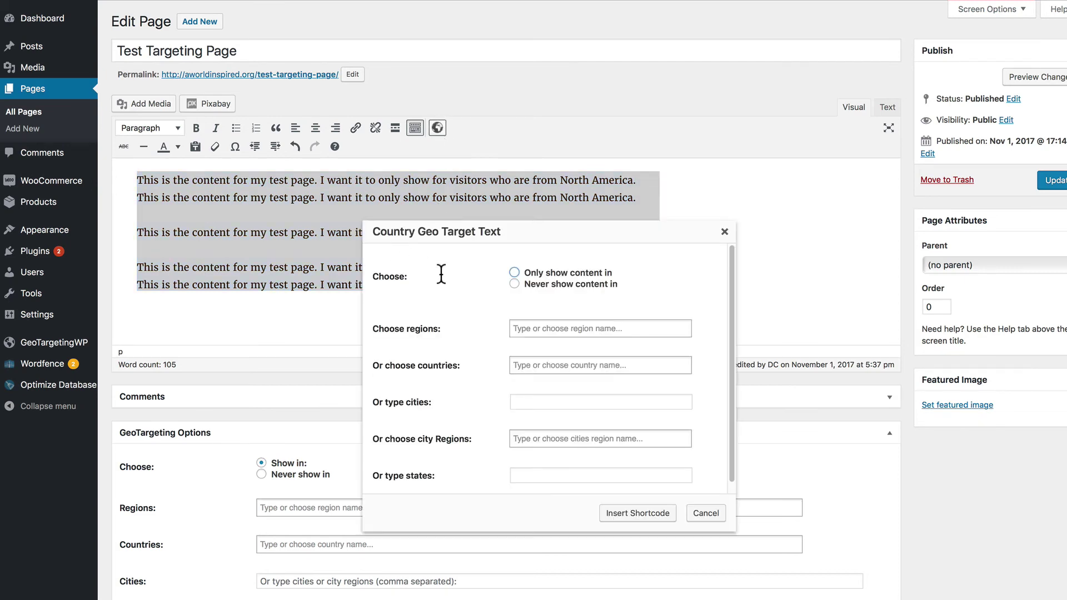
pyautogui.click(514, 271)
pyautogui.click(559, 329)
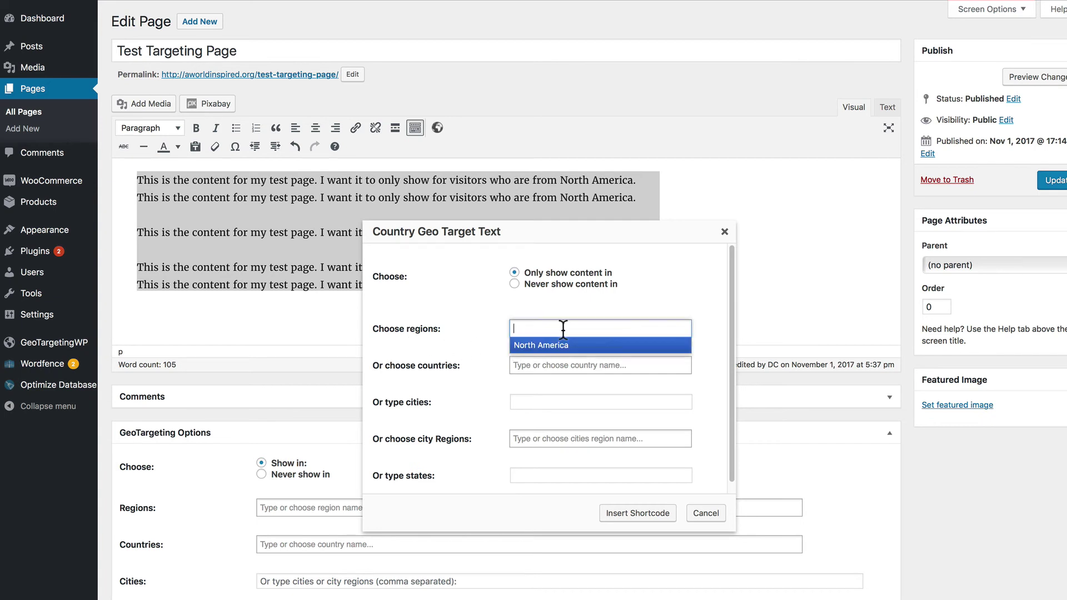
pyautogui.click(537, 346)
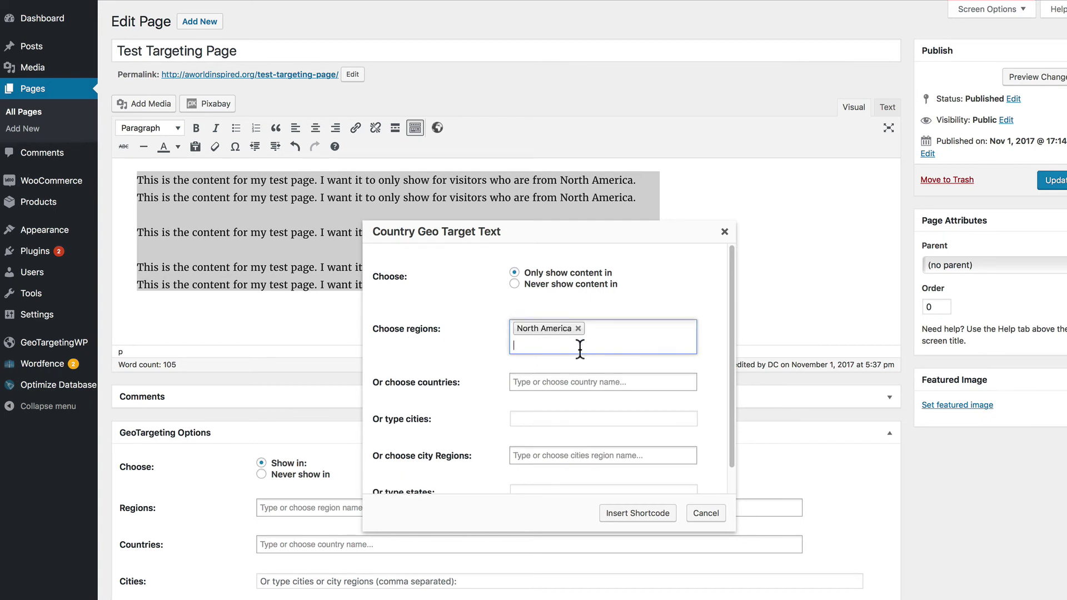
pyautogui.click(639, 512)
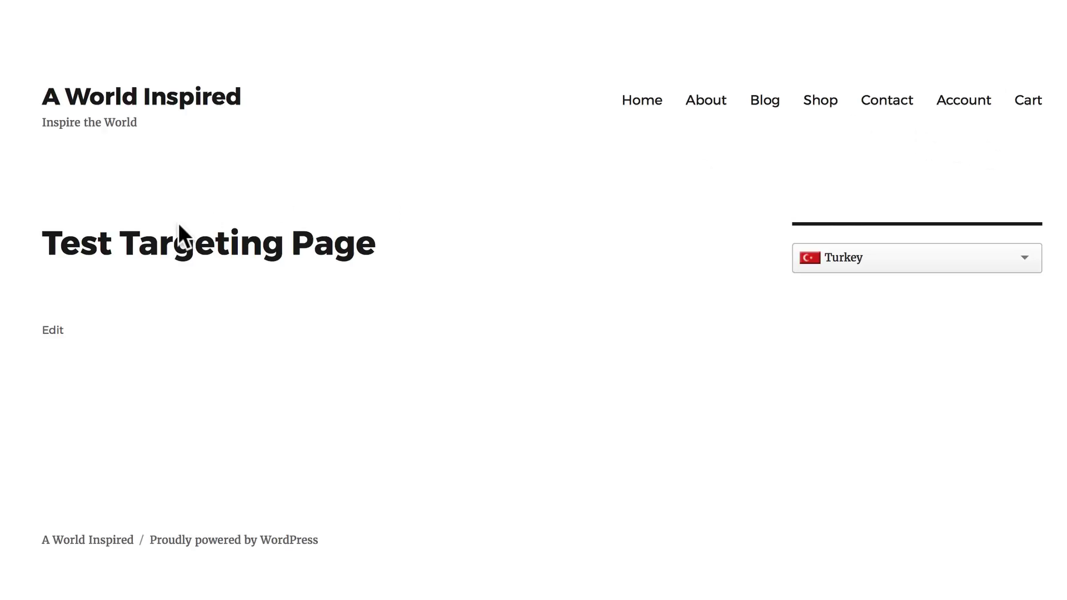
# View the page as a United States visitor, then as an Albania visitor with the text hidden
pyautogui.click(851, 264)
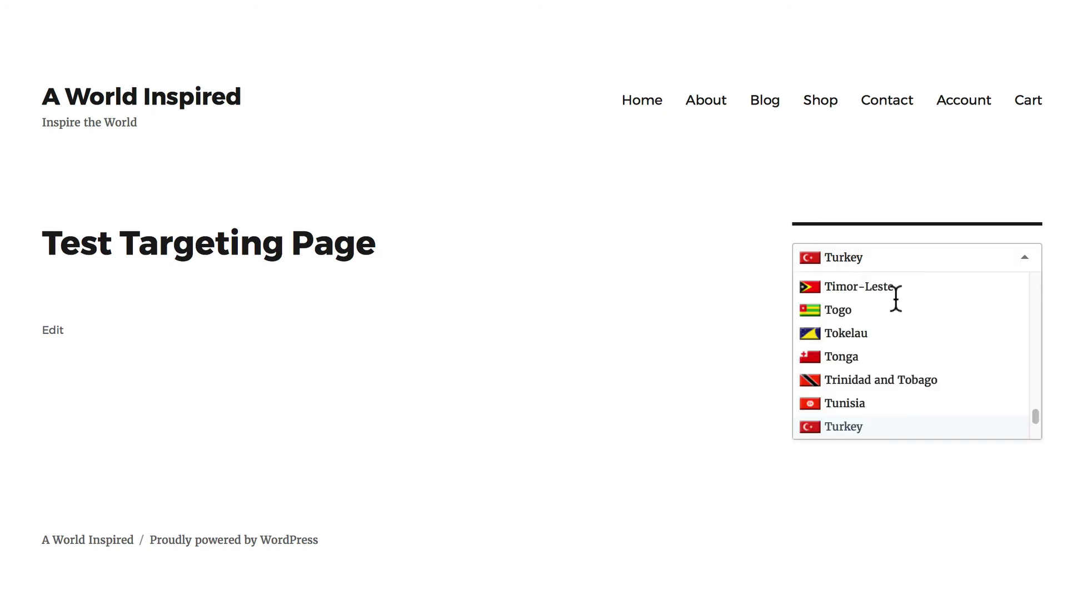
pyautogui.scroll(-3, 912, 362)
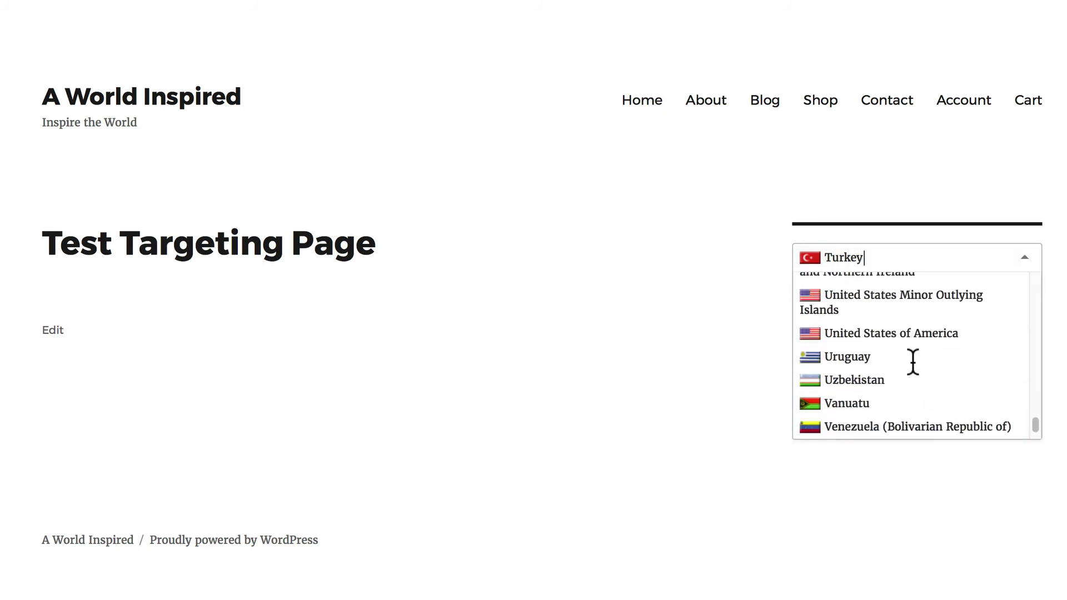
pyautogui.click(854, 339)
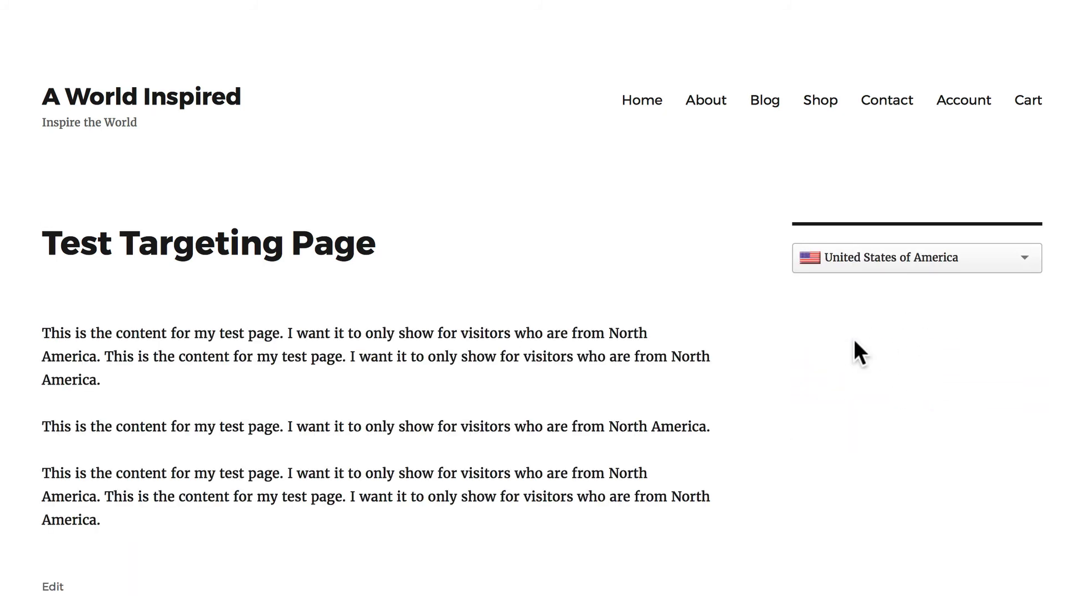
pyautogui.click(844, 261)
pyautogui.scroll(15, 892, 335)
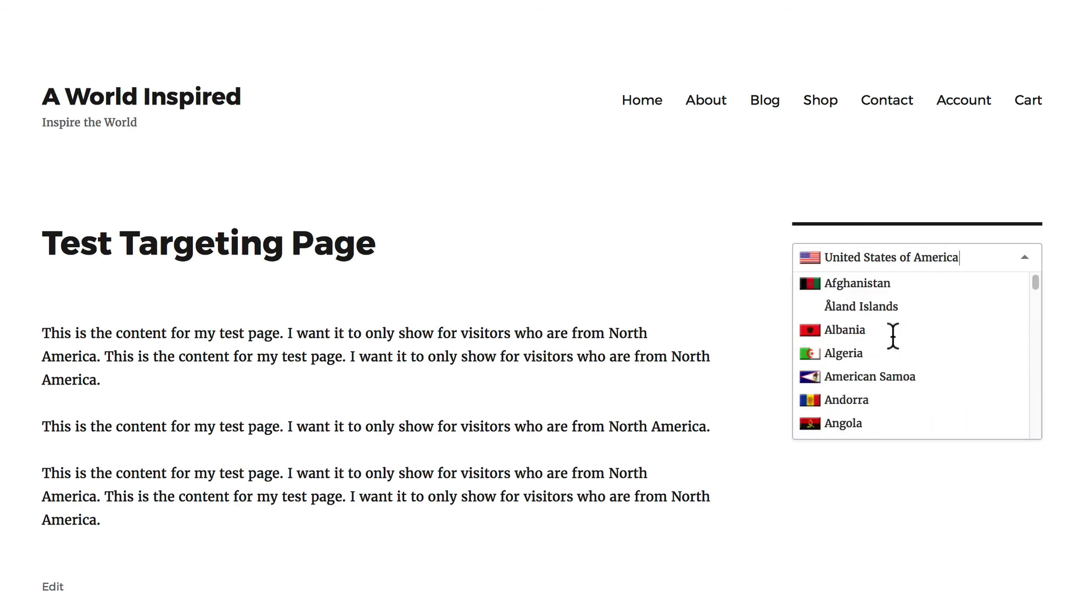
pyautogui.click(848, 332)
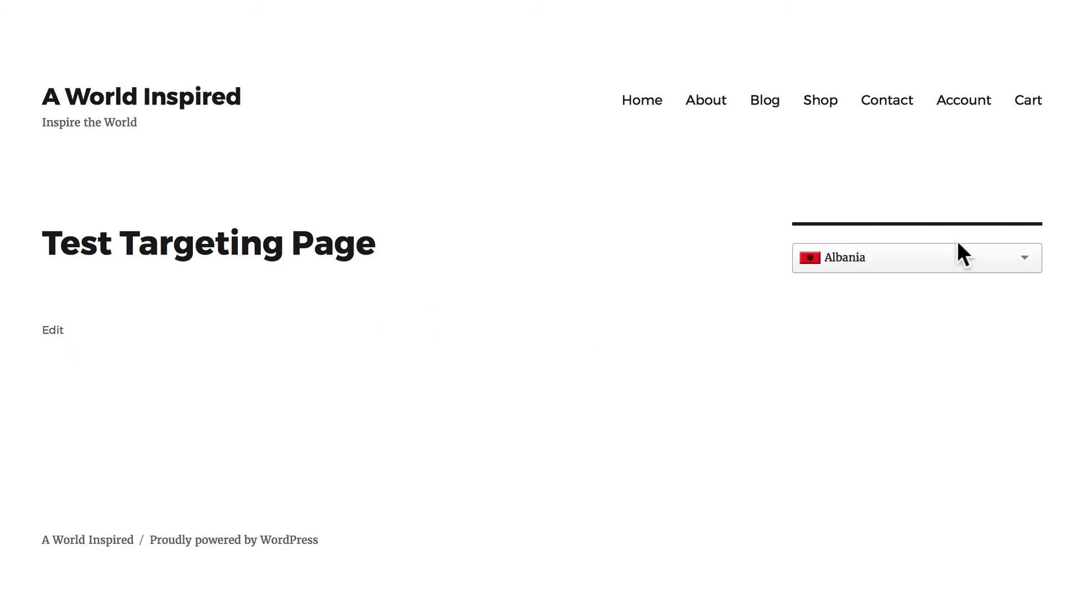
# Switch the page view to Canada and then Mexico visitors, both showing the text
pyautogui.click(930, 257)
pyautogui.scroll(-17, 895, 362)
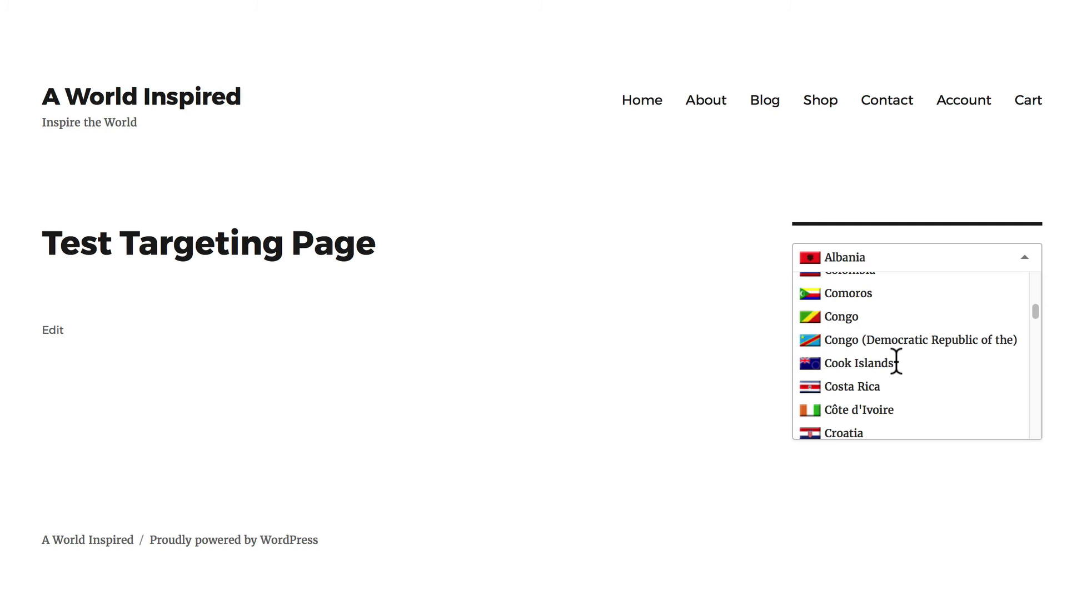
pyautogui.scroll(4, 895, 361)
pyautogui.click(852, 322)
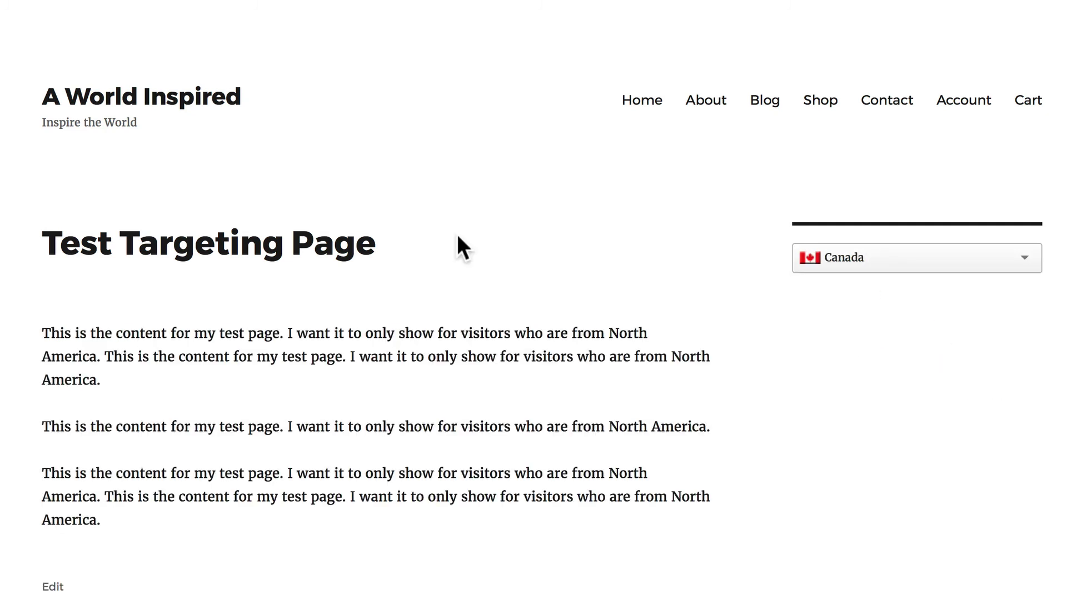
pyautogui.click(881, 261)
pyautogui.scroll(-20, 885, 302)
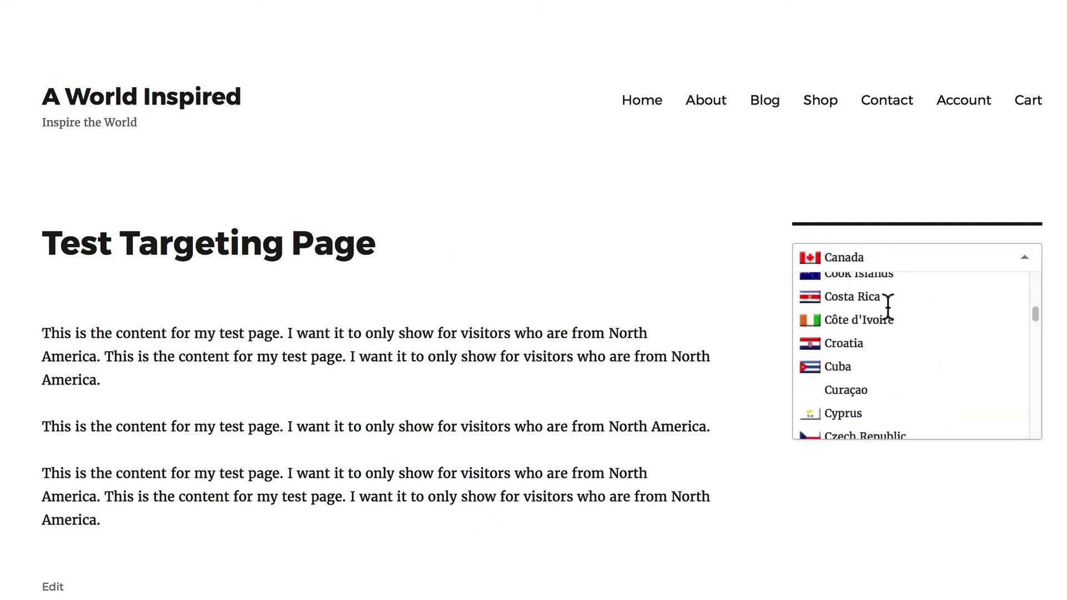
pyautogui.scroll(-20, 888, 307)
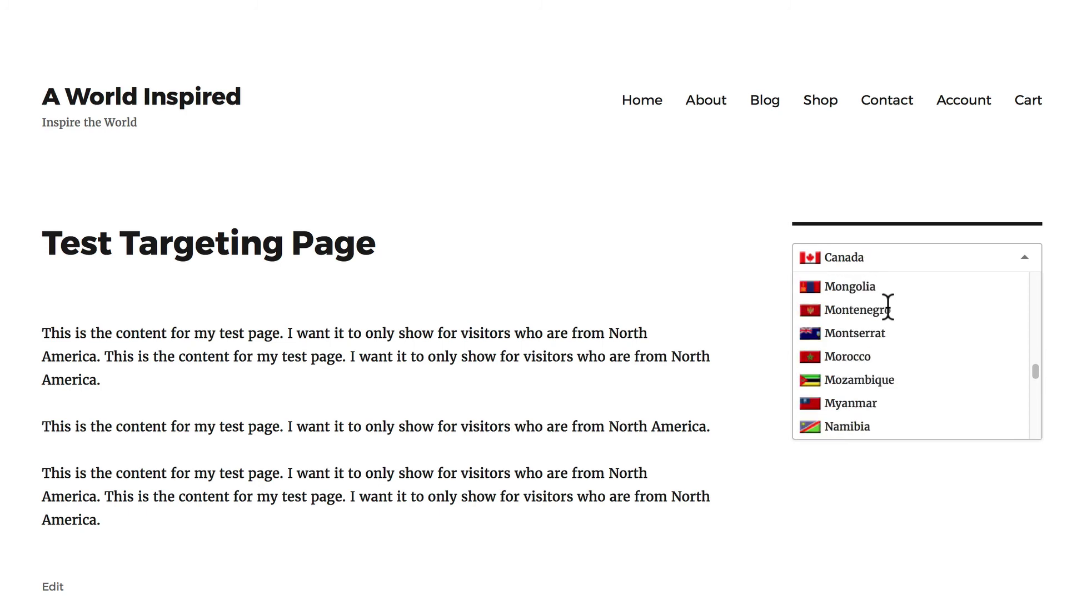
pyautogui.scroll(4, 888, 307)
pyautogui.click(836, 359)
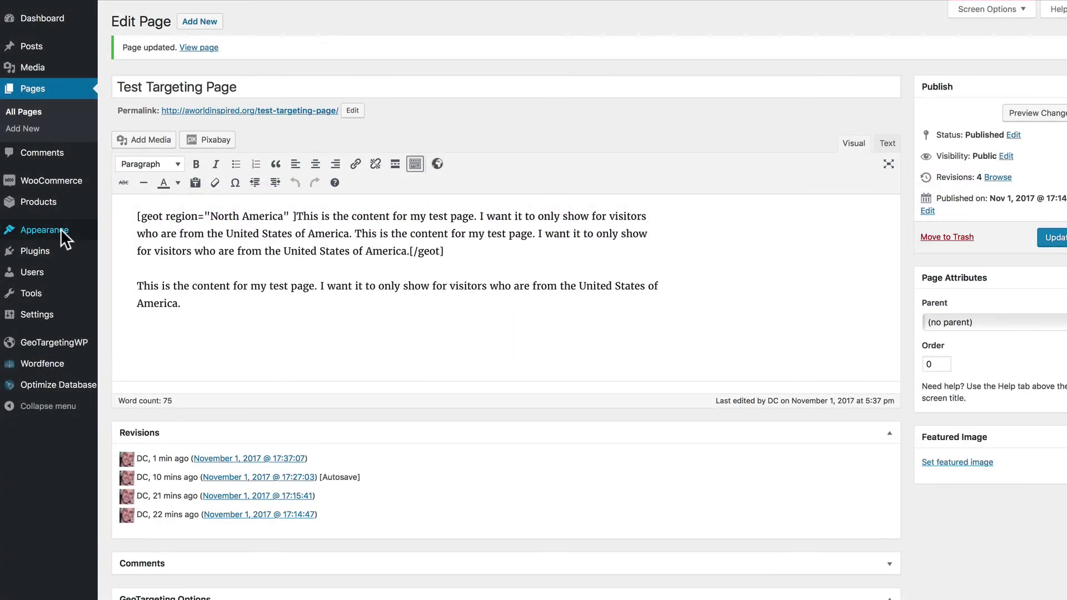
# In Menus, set the Blog item to never show in North America and save the Primary menu
pyautogui.click(63, 232)
pyautogui.click(23, 257)
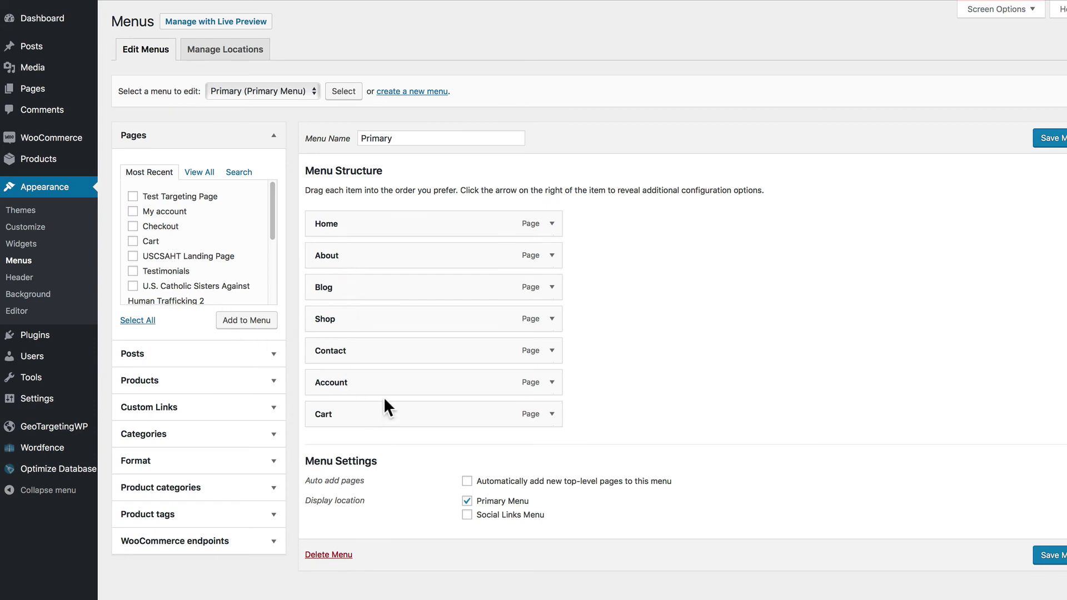
pyautogui.click(551, 286)
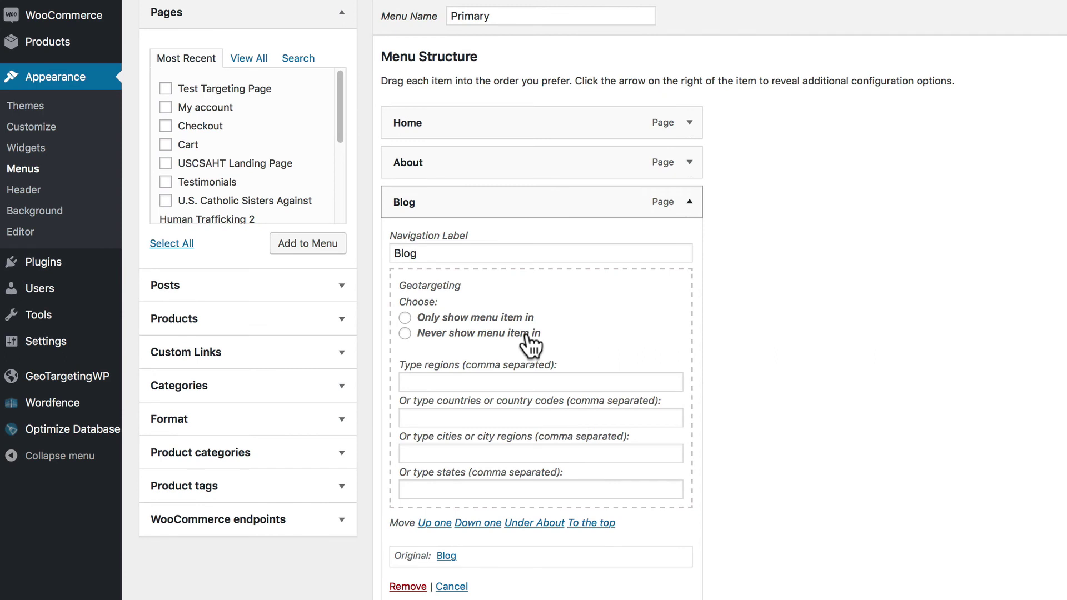
pyautogui.click(405, 334)
pyautogui.click(437, 383)
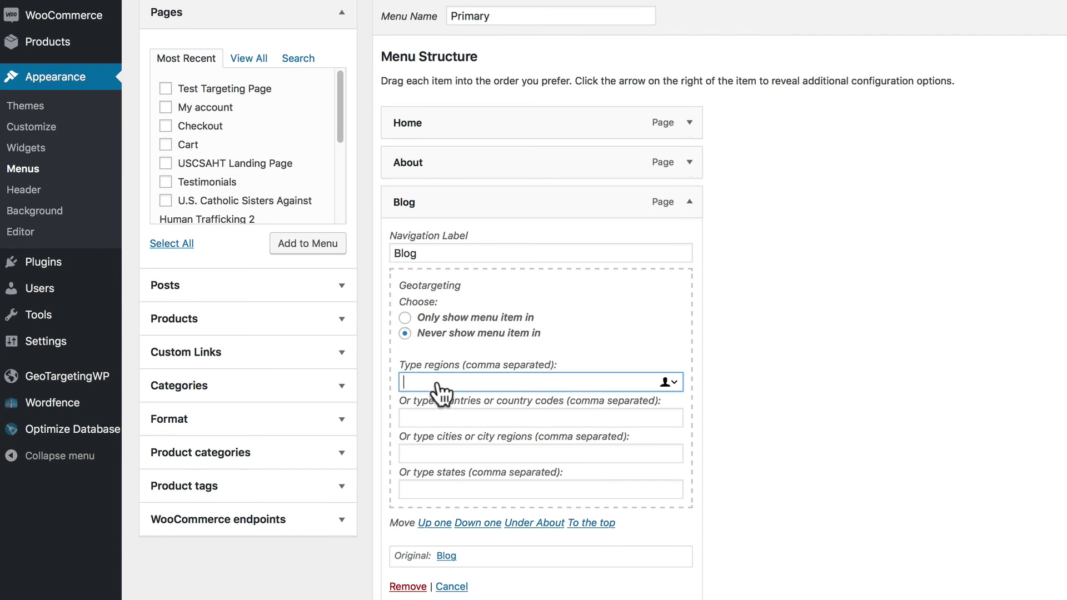
pyautogui.write('Nort')
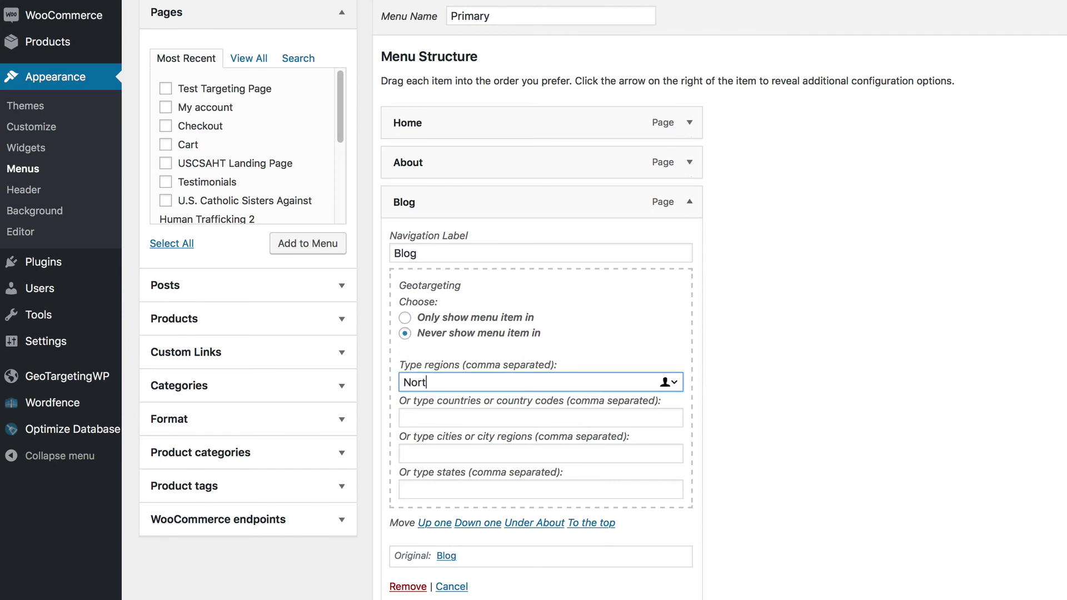
pyautogui.write('h America')
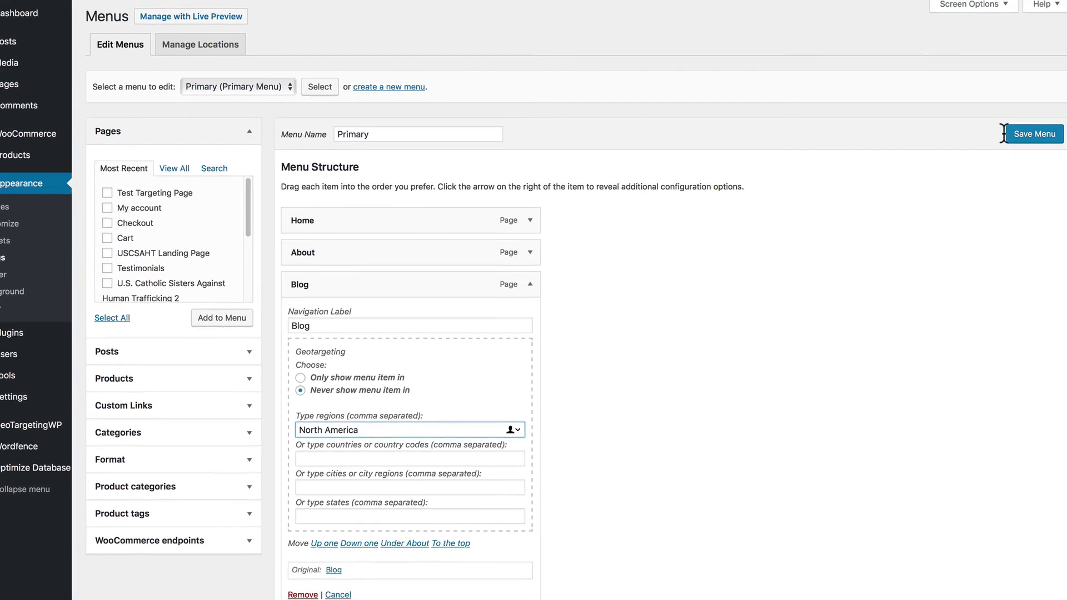
pyautogui.click(1016, 135)
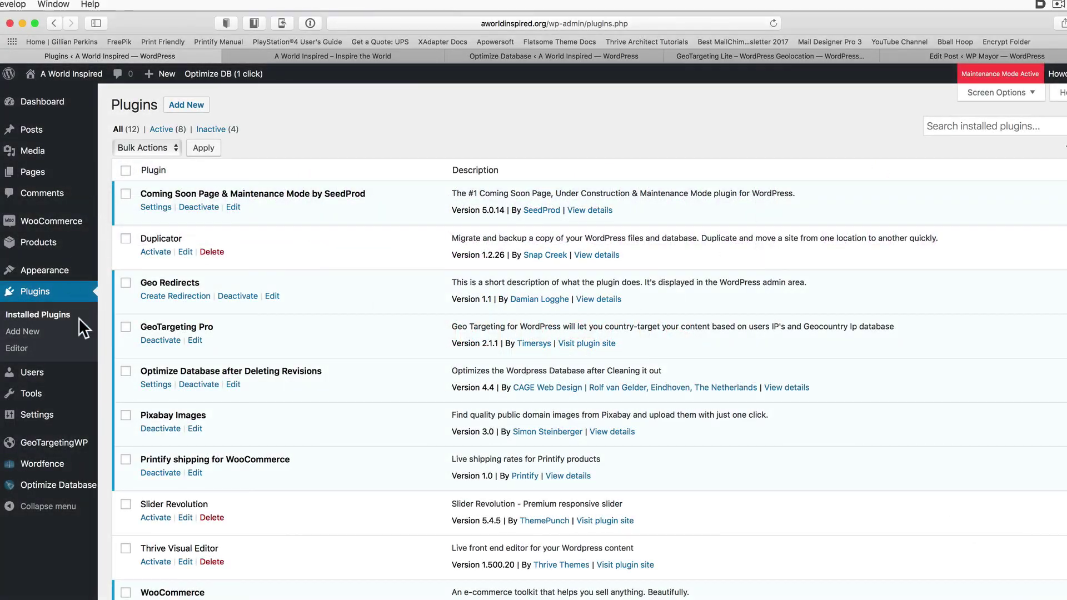
# Create a new geo redirection titled Apple Redirect under GeoTargetingWP > Geo Redirects
pyautogui.click(65, 442)
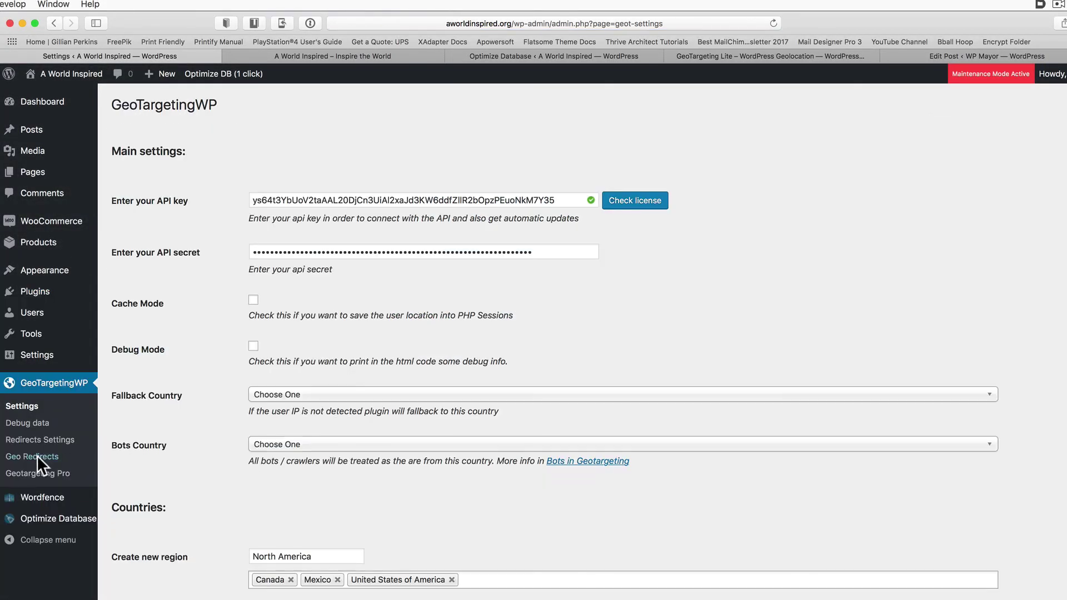
pyautogui.click(37, 455)
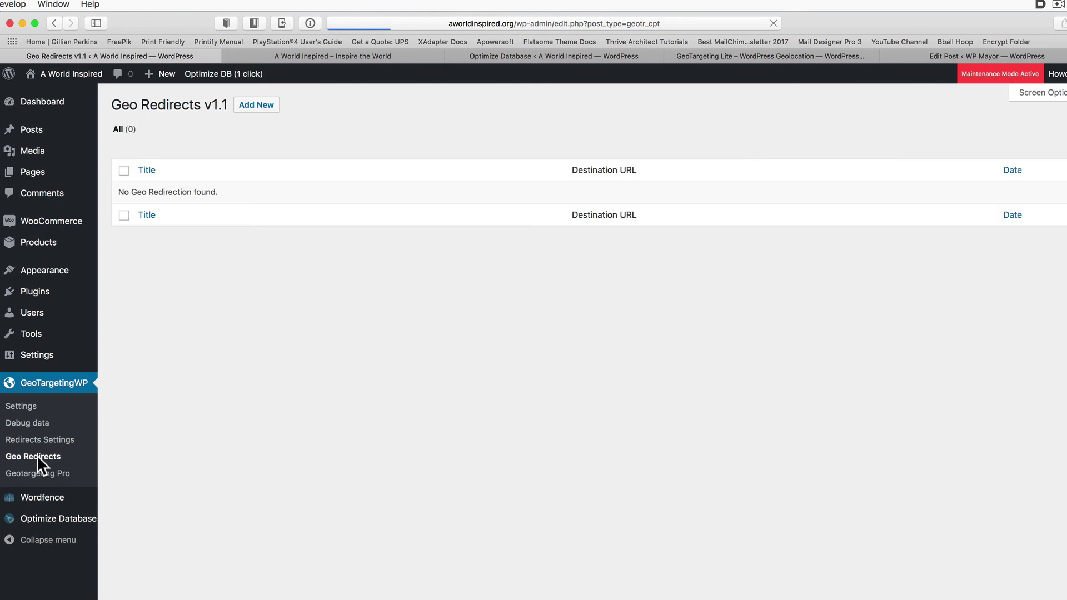
pyautogui.click(268, 102)
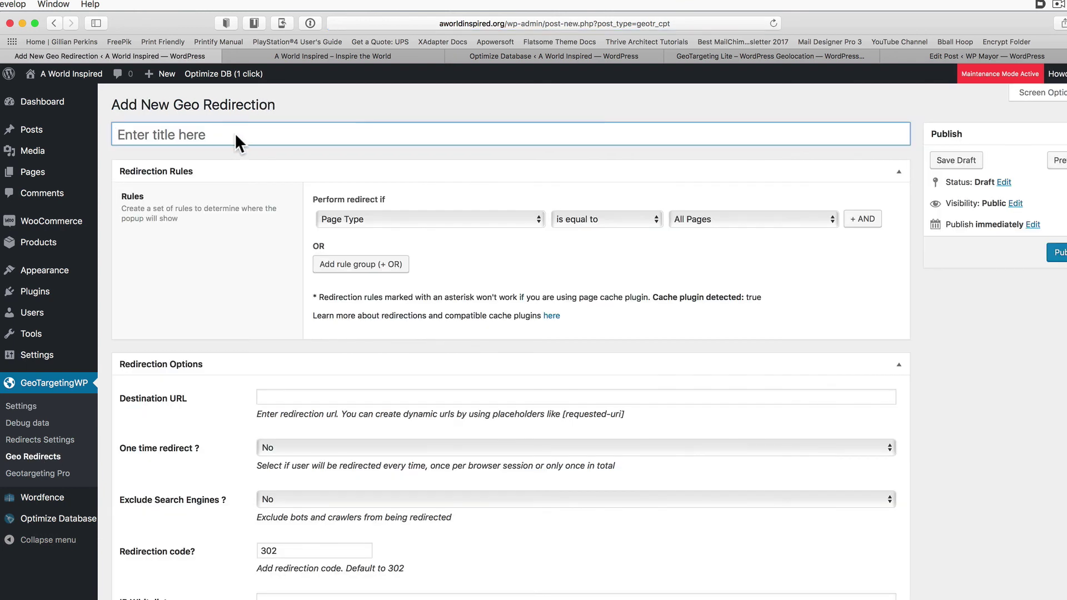
pyautogui.write('Apple')
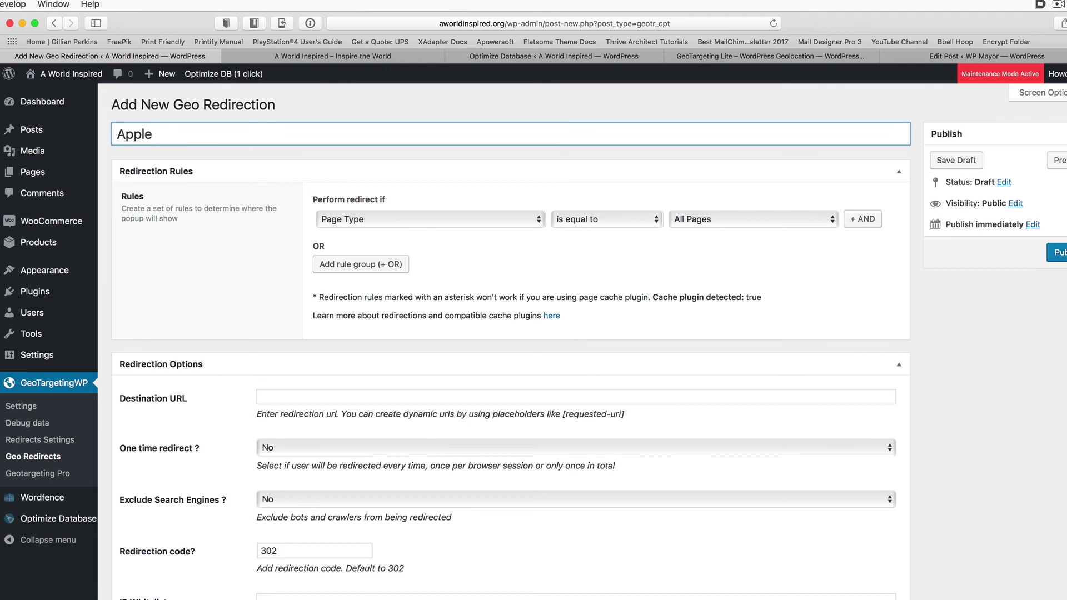
pyautogui.write(' Redirect')
pyautogui.click(365, 228)
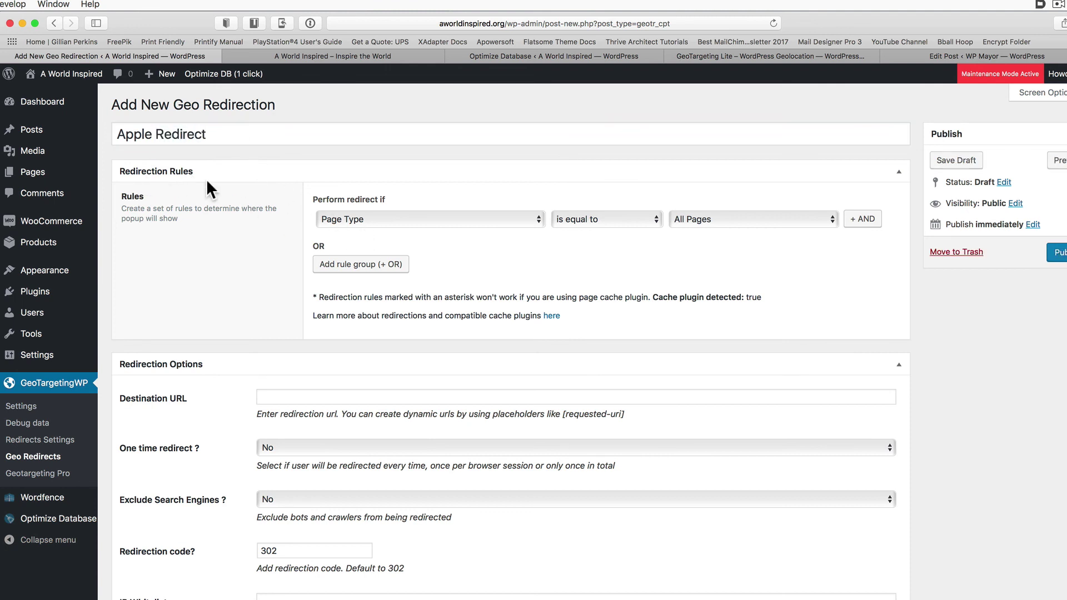
# Set its rules to Page equals About and Country Region equals North America
pyautogui.click(350, 220)
pyautogui.click(342, 206)
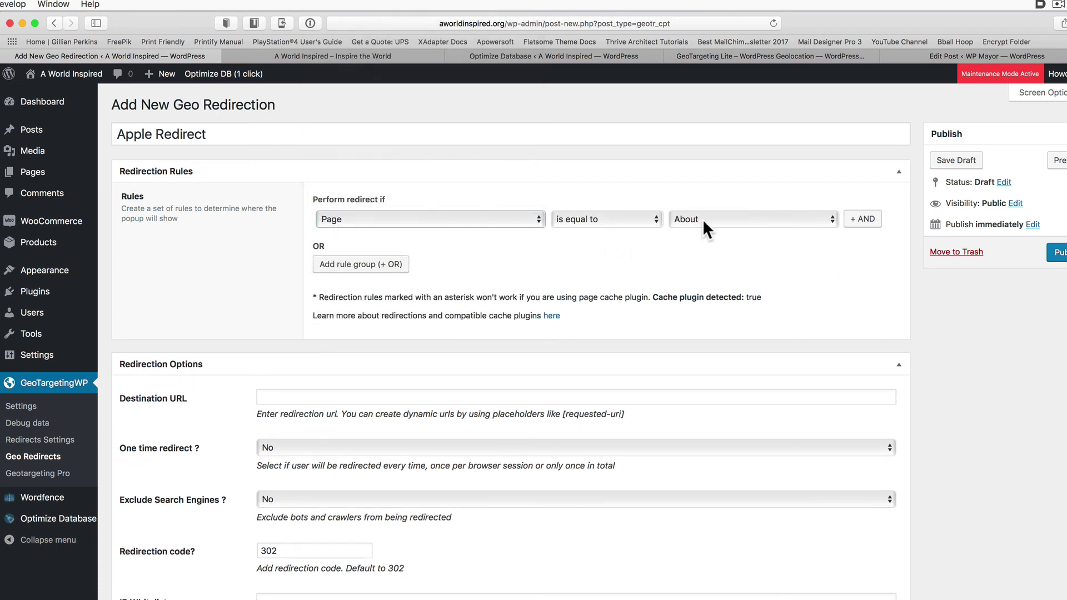
pyautogui.click(863, 218)
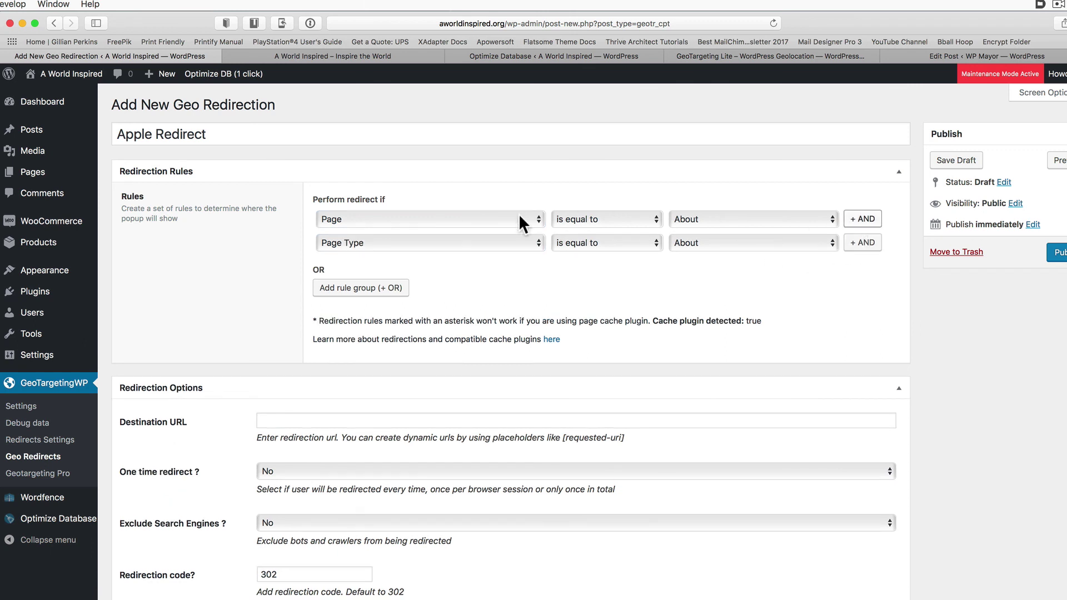
pyautogui.click(503, 251)
pyautogui.scroll(1, 468, 126)
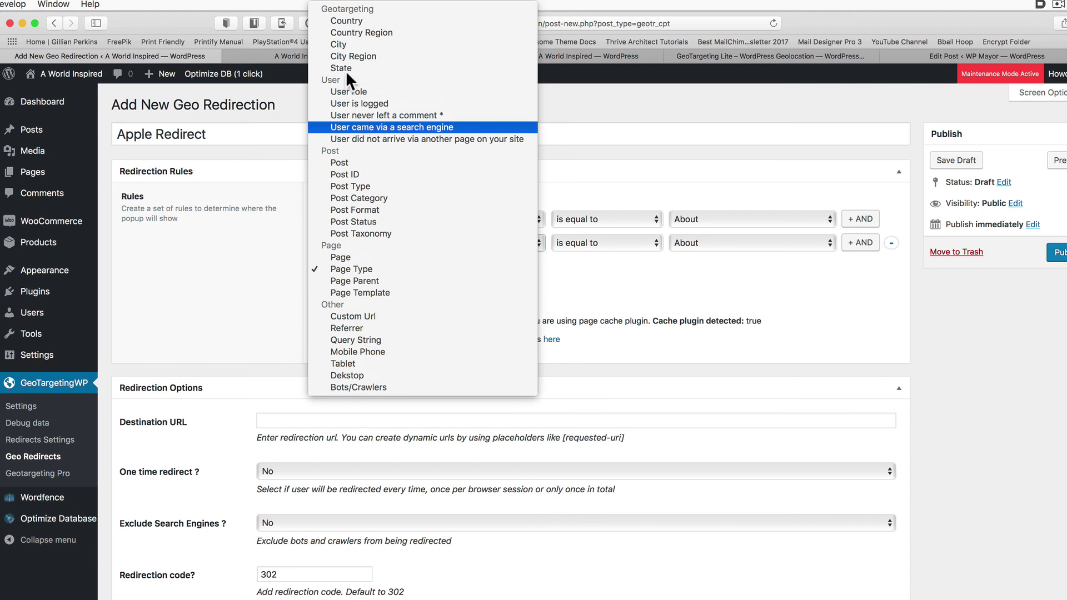
pyautogui.click(346, 32)
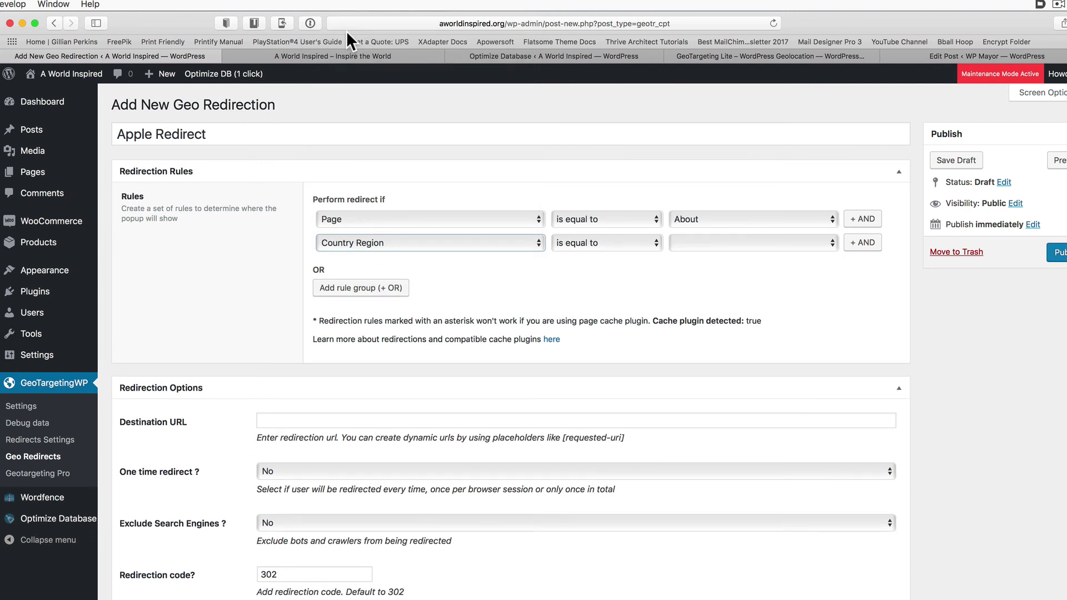
pyautogui.click(702, 242)
pyautogui.click(700, 231)
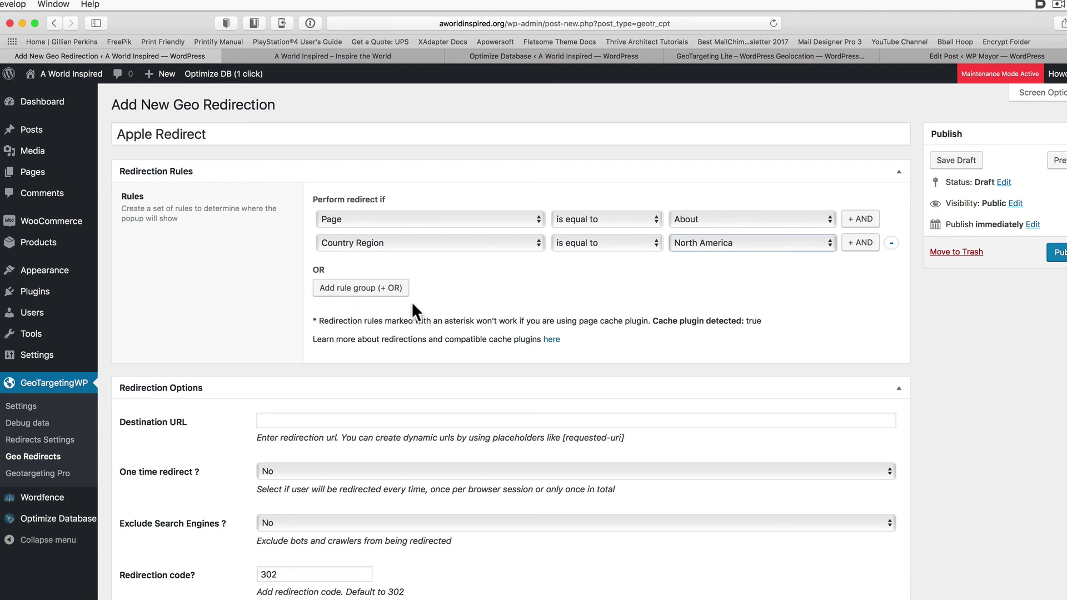
pyautogui.click(280, 422)
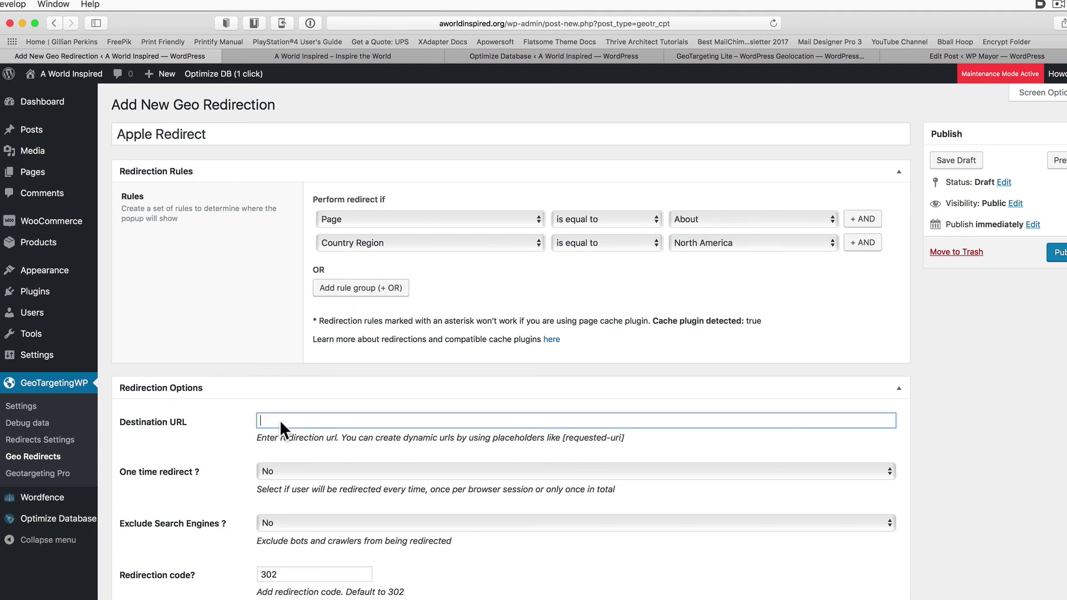
pyautogui.write('h')
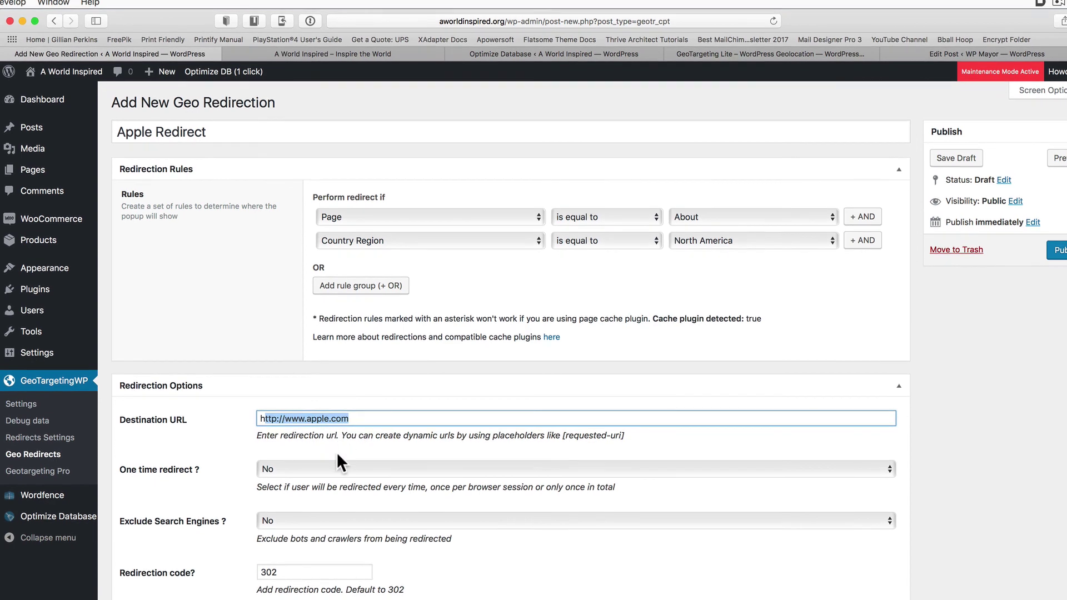
pyautogui.click(336, 471)
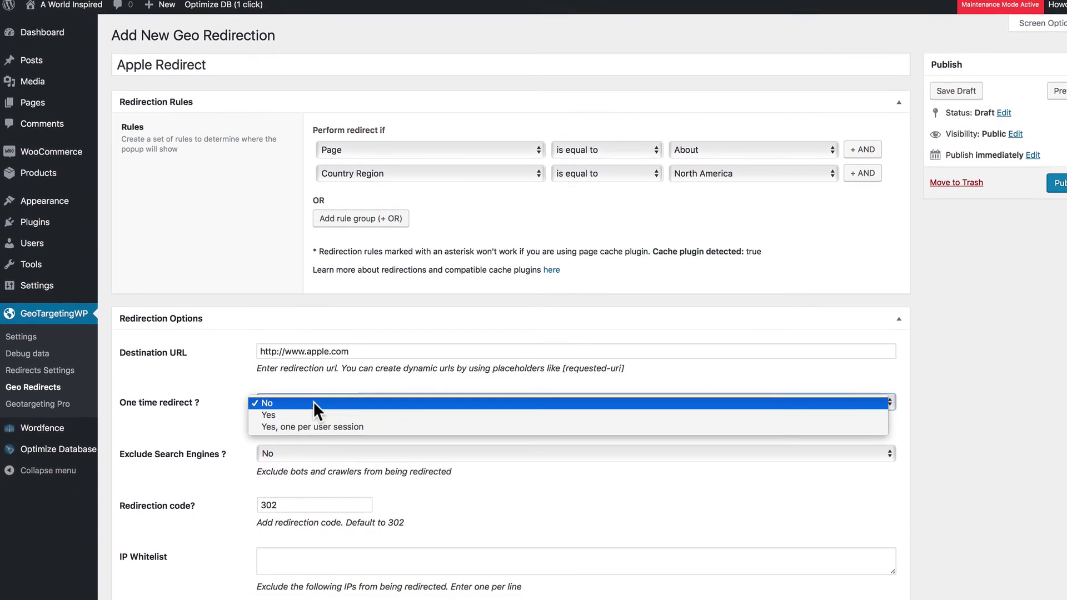
pyautogui.click(313, 455)
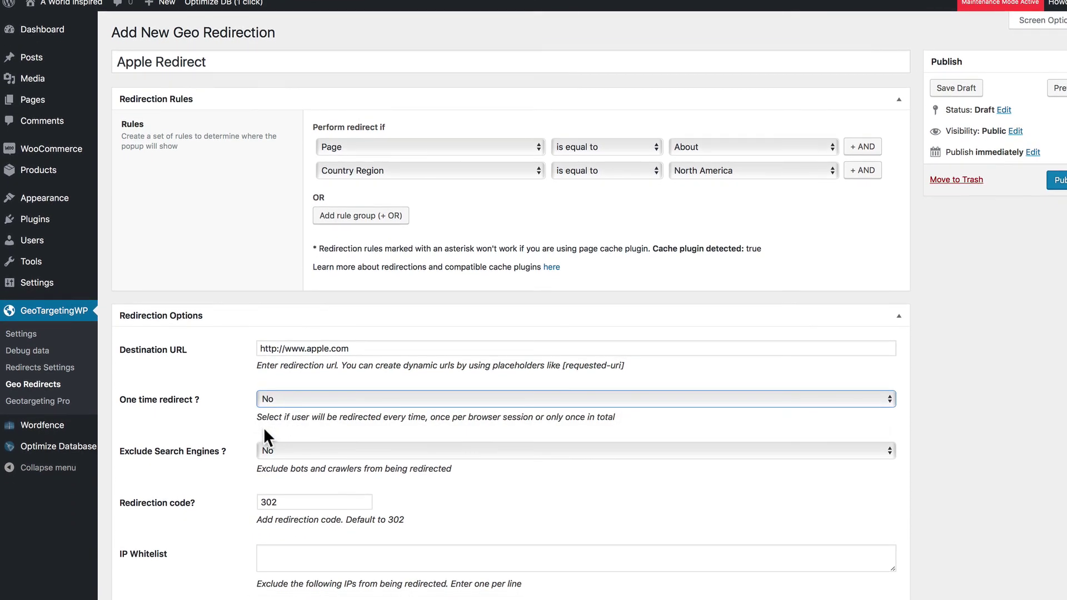
# Set Exclude Search Engines to Yes, publish Apple Redirect, and test it via the About page
pyautogui.click(280, 506)
pyautogui.click(275, 462)
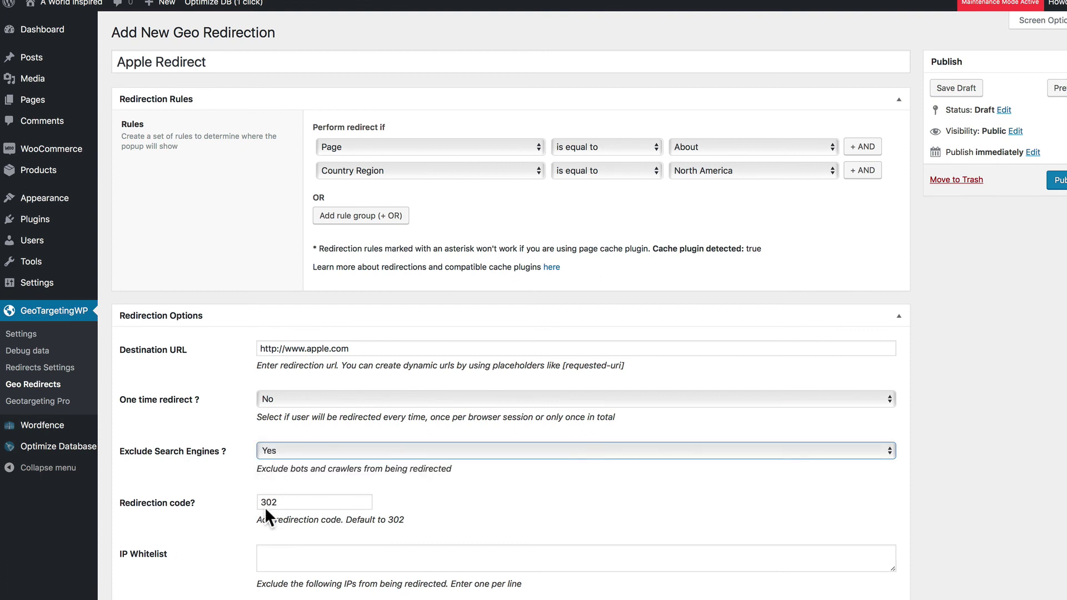
pyautogui.click(333, 555)
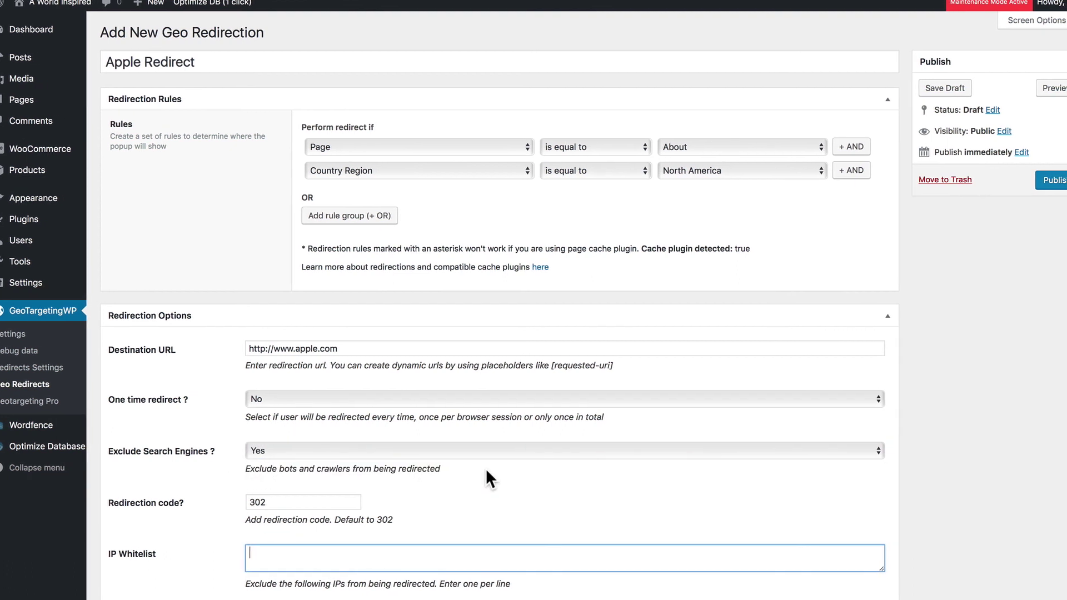
pyautogui.click(1024, 179)
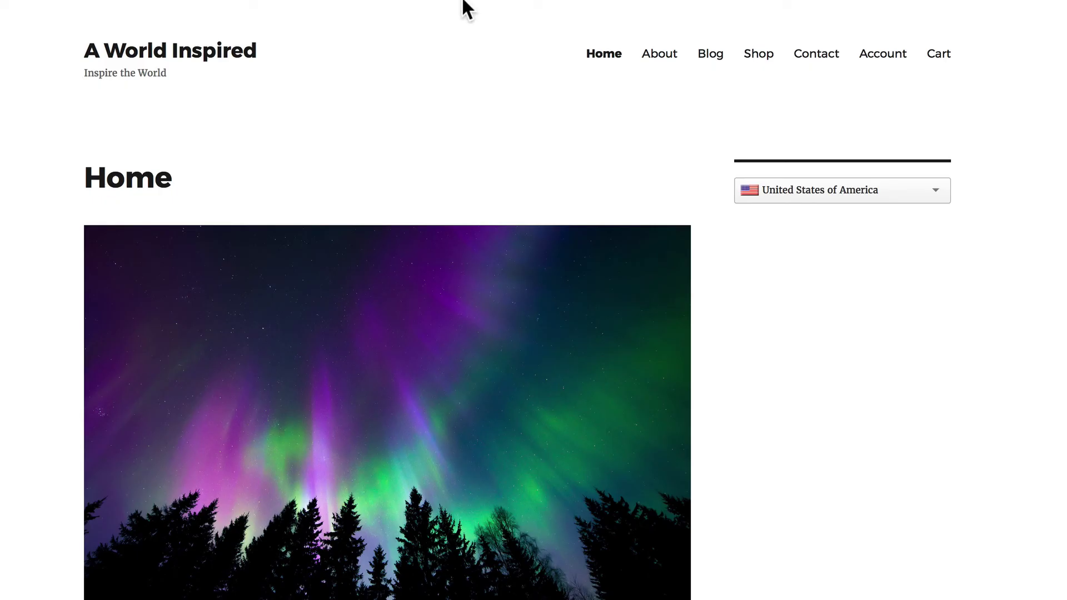
pyautogui.click(662, 54)
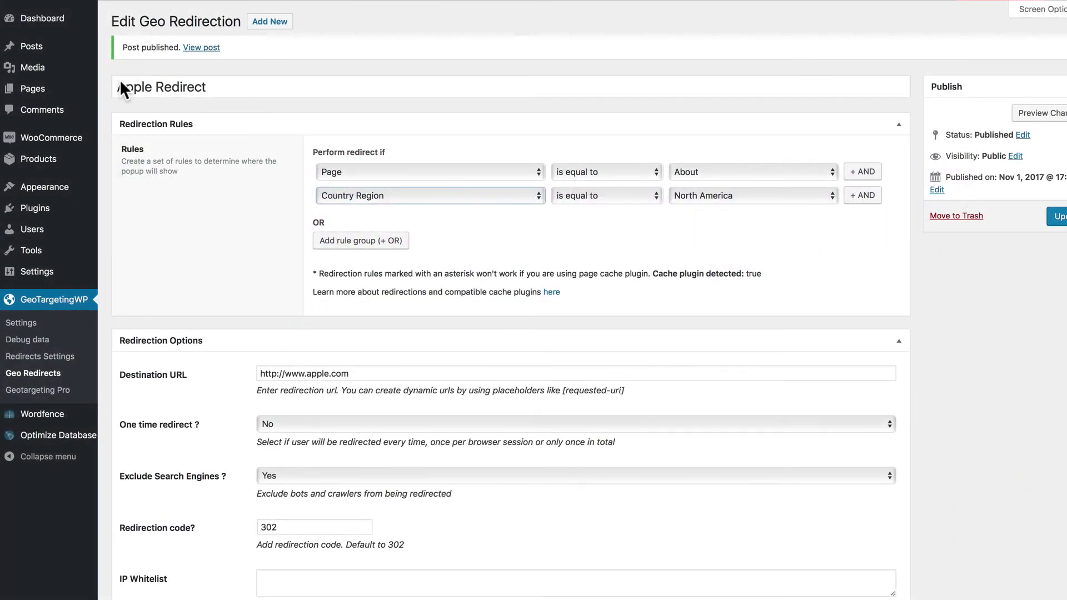
# On the Widgets page, place Recent Posts in the Sidebar, then Categories above it at the top
pyautogui.click(66, 185)
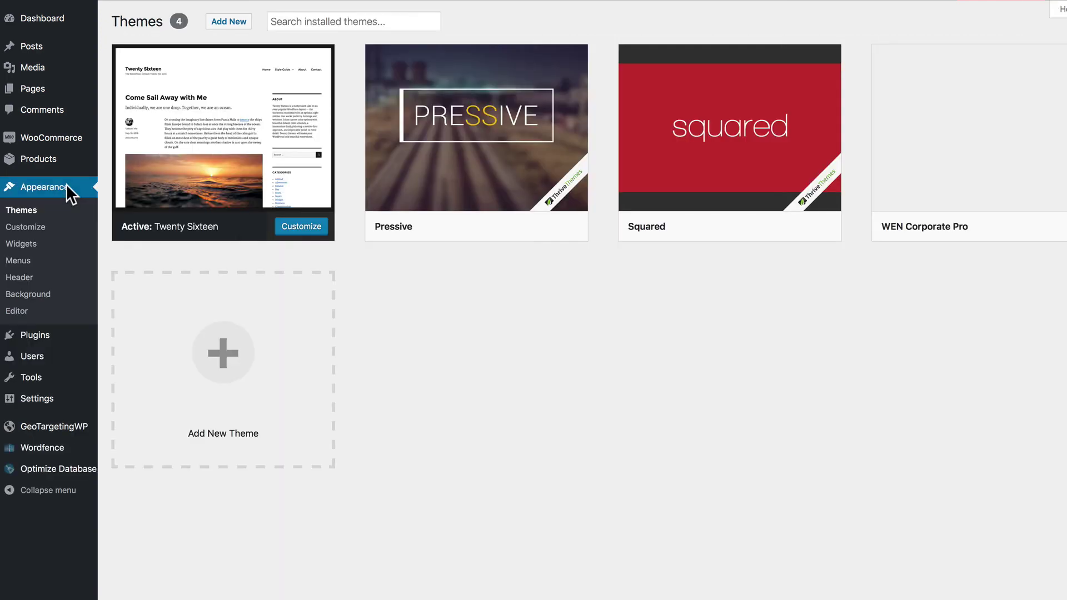
pyautogui.click(21, 243)
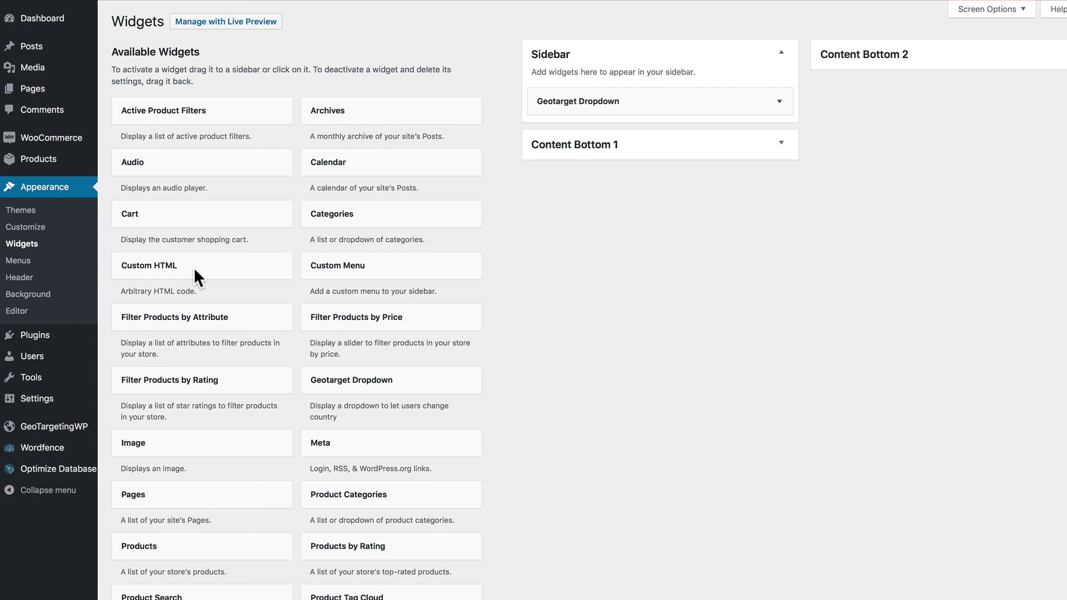
pyautogui.scroll(-5, 311, 451)
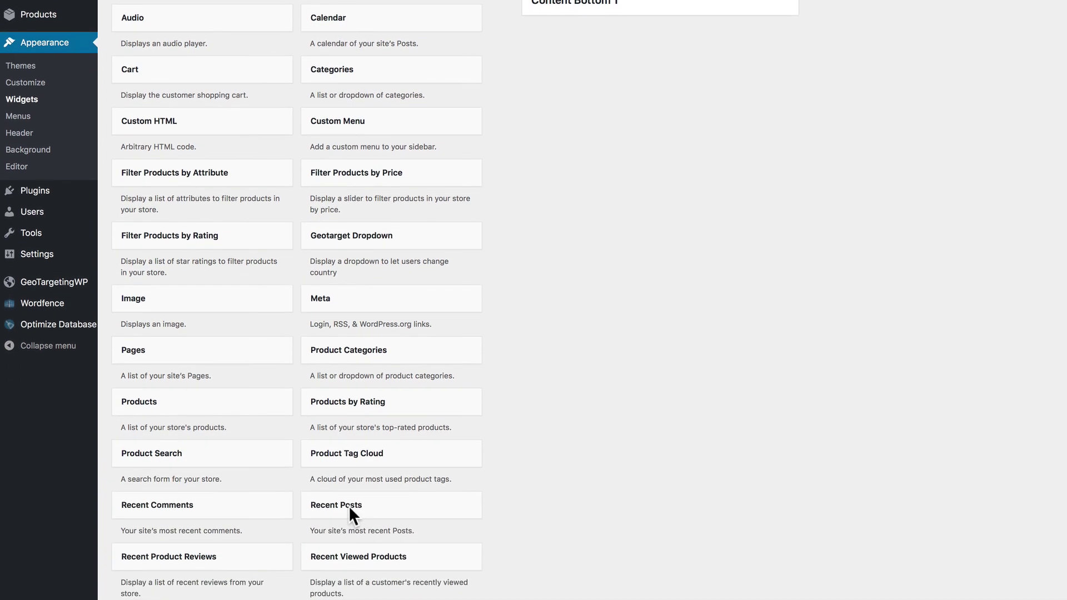
pyautogui.moveTo(348, 505); pyautogui.dragTo(591, 108)
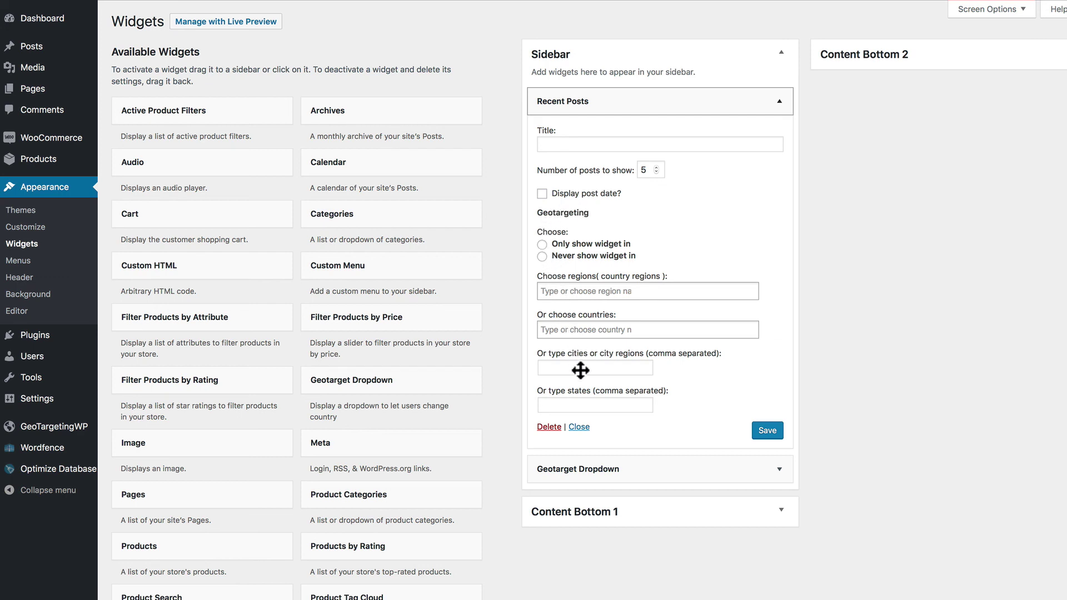
pyautogui.click(779, 106)
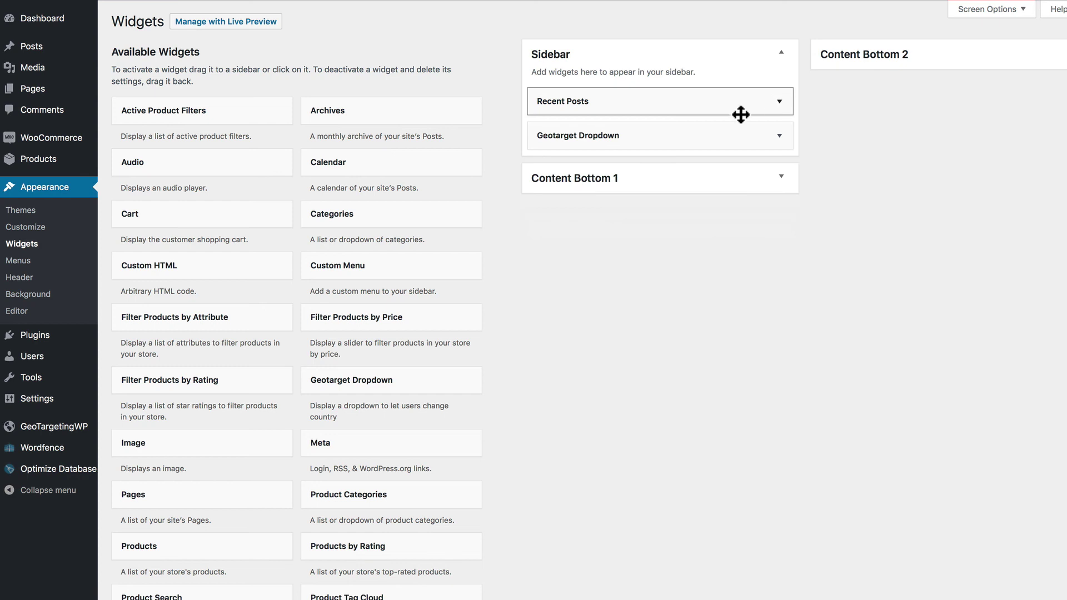
pyautogui.moveTo(333, 217); pyautogui.dragTo(556, 109)
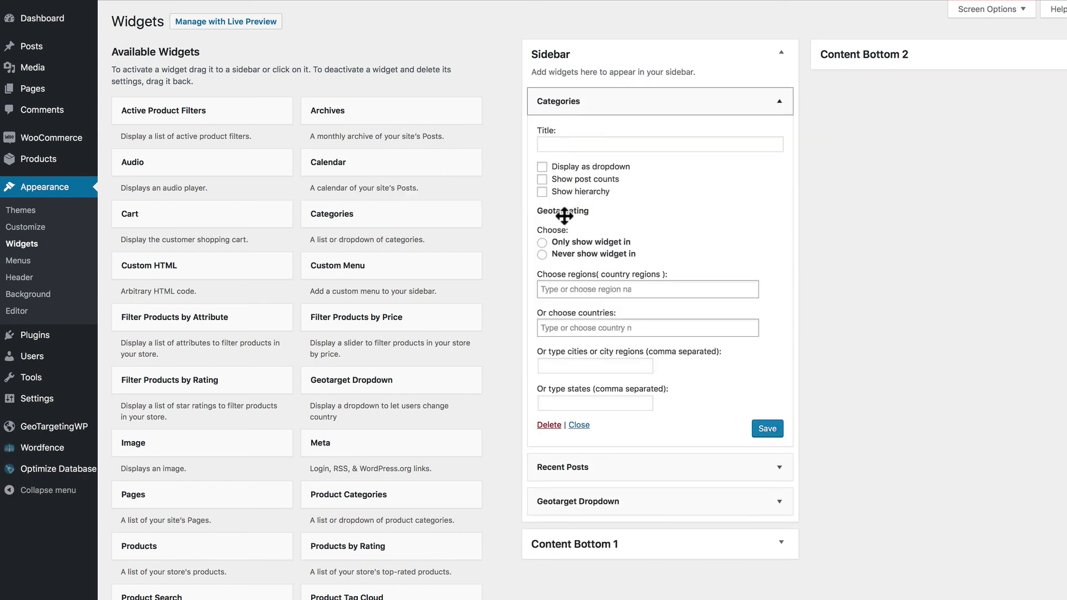